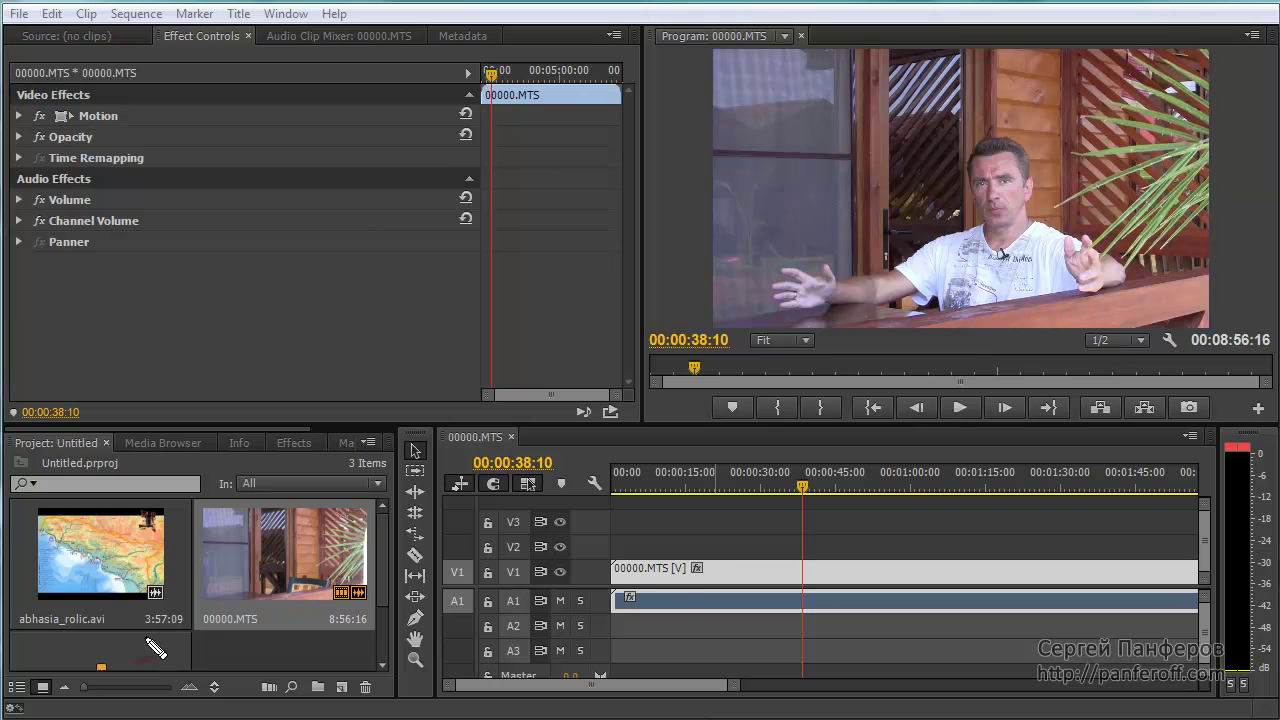
mouse_move(60, 487)
mouse_down()
mouse_move(95, 565)
mouse_move(155, 478)
mouse_up()
mouse_move(236, 462)
mouse_down()
mouse_move(277, 583)
mouse_move(325, 478)
mouse_up()
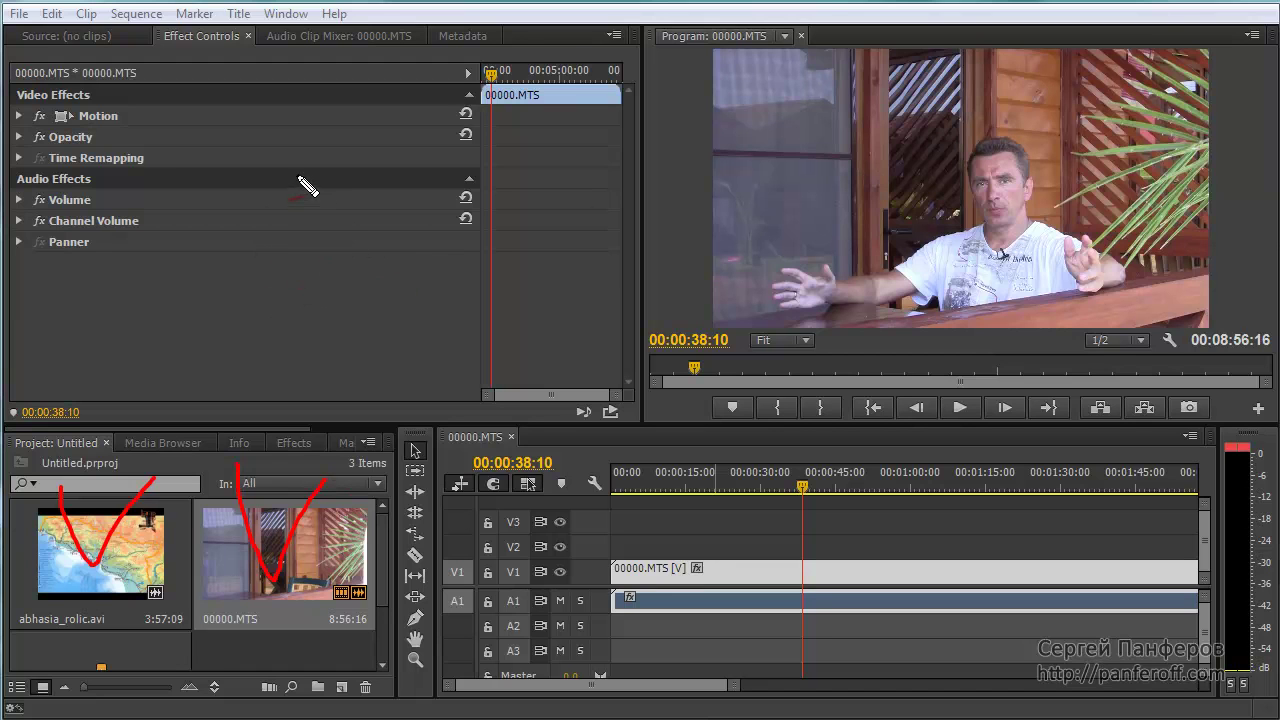
drag(282, 225, 296, 310)
mouse_move(378, 175)
mouse_down()
mouse_move(334, 286)
mouse_move(350, 175)
mouse_up()
mouse_move(382, 192)
mouse_down()
mouse_move(425, 297)
mouse_move(528, 223)
mouse_move(490, 205)
mouse_up()
drag(575, 212, 643, 286)
drag(620, 210, 638, 292)
drag(755, 183, 748, 268)
drag(820, 198, 834, 242)
mouse_move(866, 187)
mouse_down()
mouse_move(885, 240)
mouse_move(870, 181)
mouse_move(954, 256)
mouse_move(900, 190)
mouse_up()
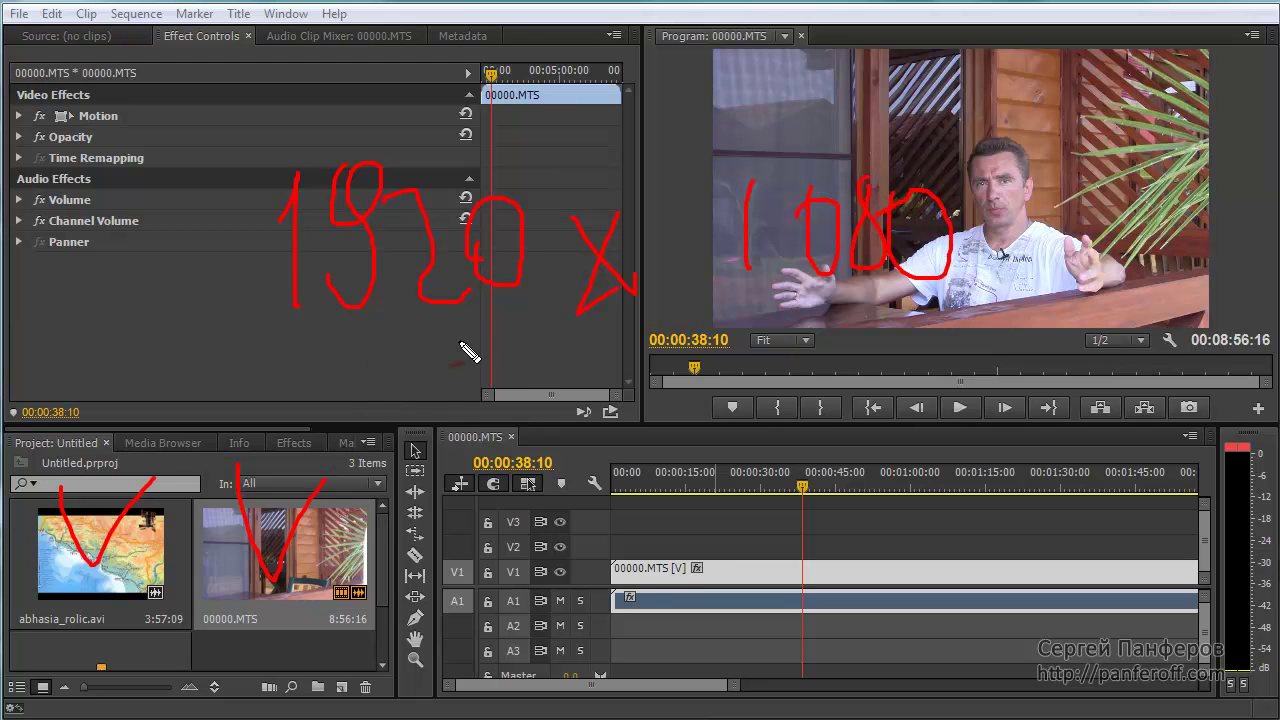
mouse_move(462, 322)
mouse_down()
mouse_move(449, 400)
mouse_move(425, 398)
mouse_up()
drag(512, 340, 578, 410)
mouse_move(692, 336)
mouse_down()
mouse_move(700, 405)
mouse_move(694, 340)
mouse_up()
drag(783, 348, 830, 392)
drag(822, 348, 790, 412)
drag(868, 325, 905, 405)
mouse_move(995, 312)
mouse_down()
mouse_move(963, 379)
mouse_move(1003, 372)
mouse_up()
drag(1050, 300, 1015, 365)
drag(455, 42, 420, 150)
drag(494, 63, 545, 145)
drag(600, 62, 596, 70)
mouse_move(685, 68)
mouse_down()
mouse_move(717, 110)
mouse_move(680, 132)
mouse_up()
mouse_move(766, 64)
mouse_down()
mouse_move(795, 112)
mouse_move(765, 125)
mouse_up()
mouse_move(760, 55)
mouse_down()
mouse_move(875, 50)
mouse_move(862, 150)
mouse_up()
drag(850, 97, 975, 118)
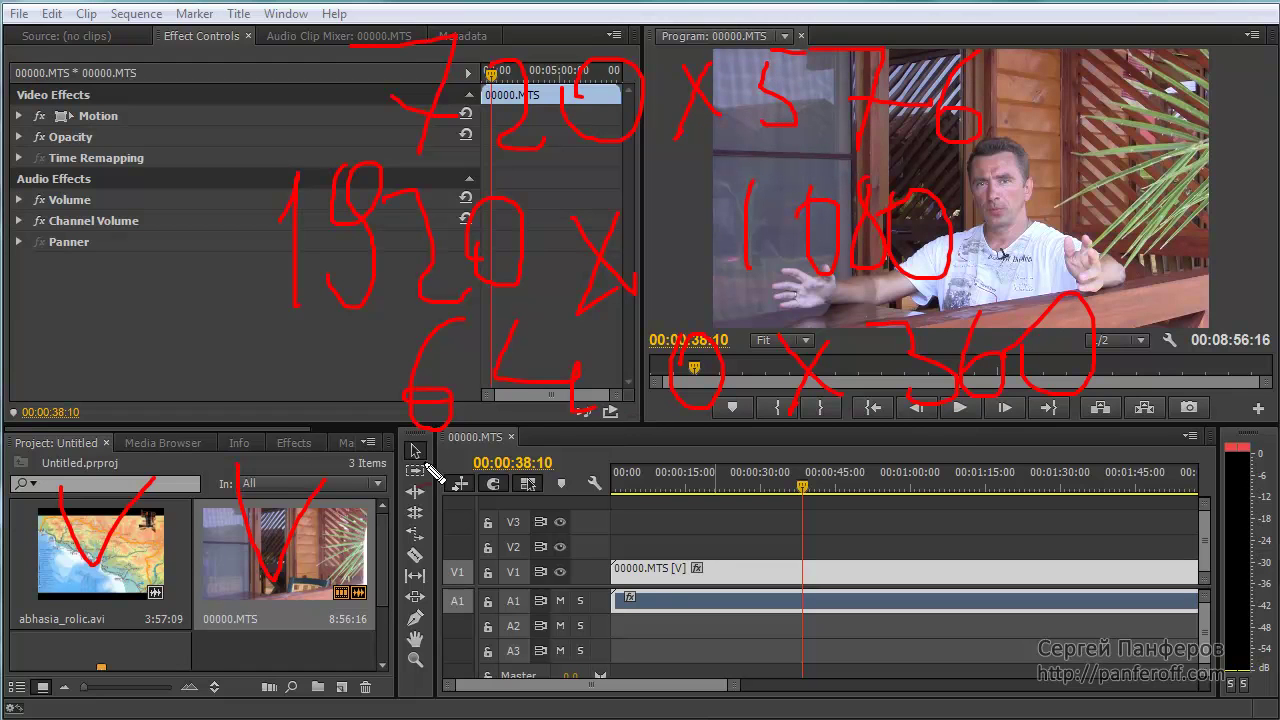
key(Escape)
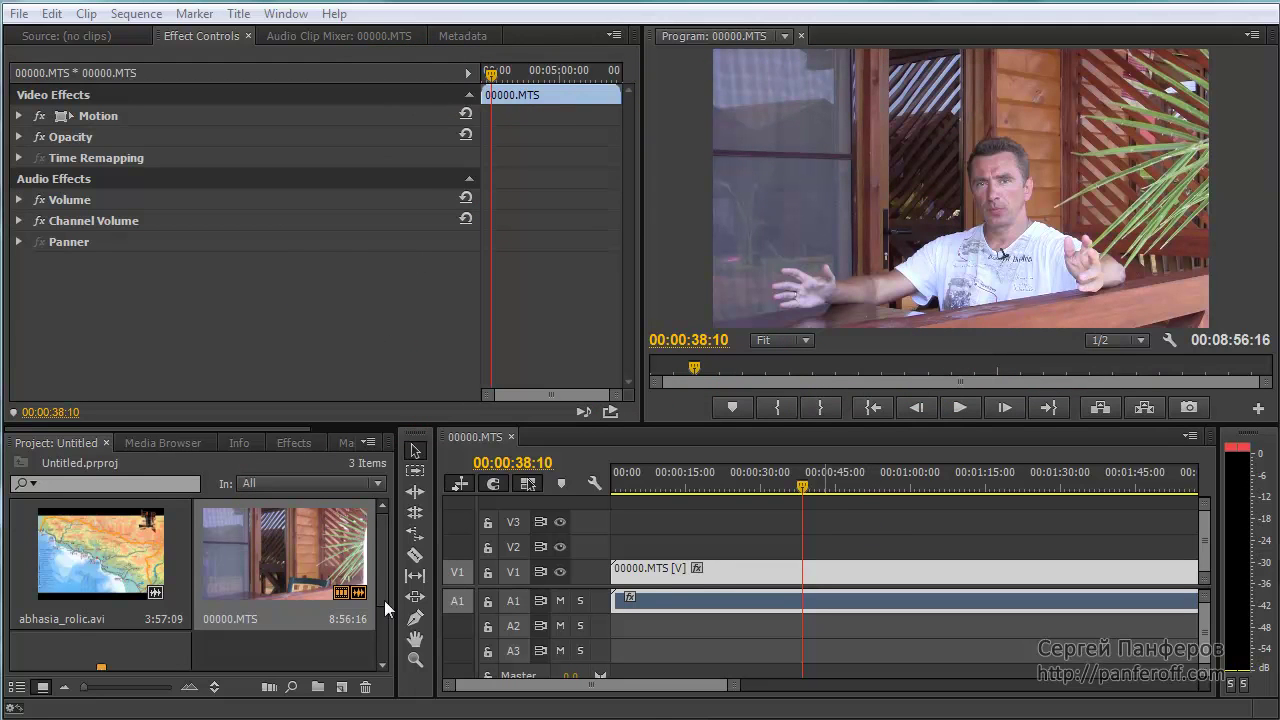
- View the file properties of the 00000.MTS clip, checking its image size and pixel aspect ratio, and close them
click(258, 549)
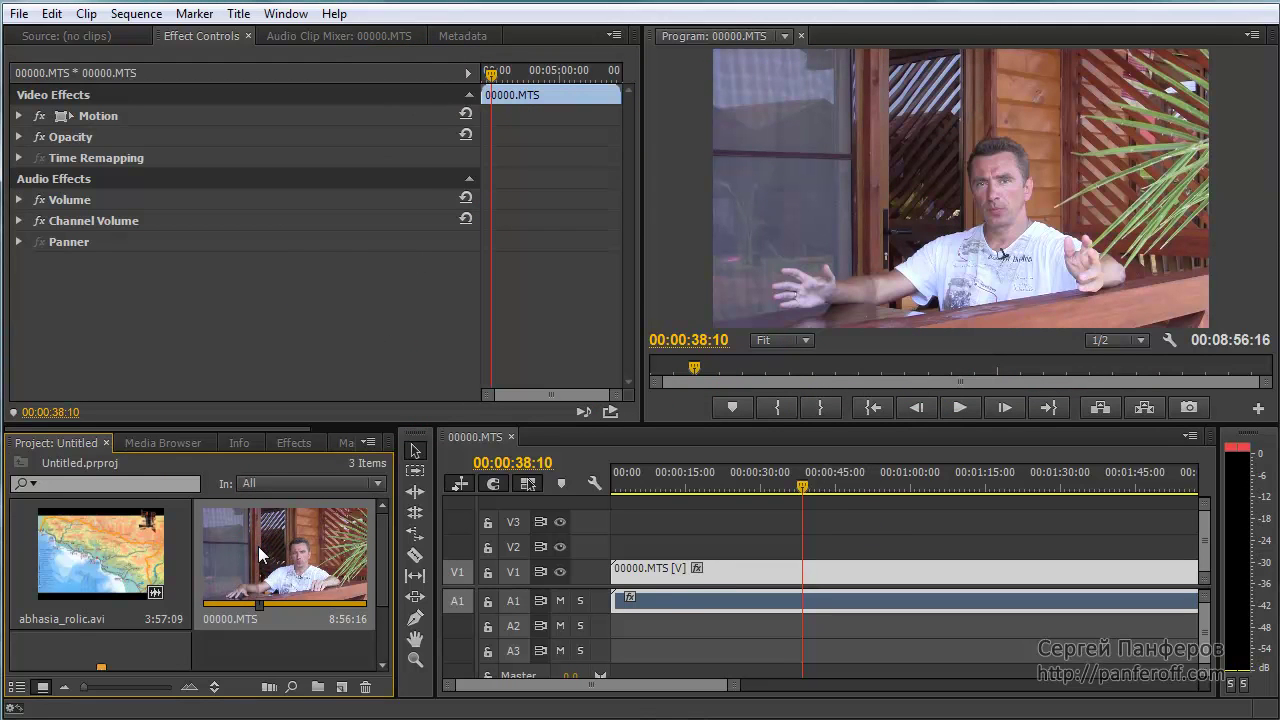
right_click(260, 554)
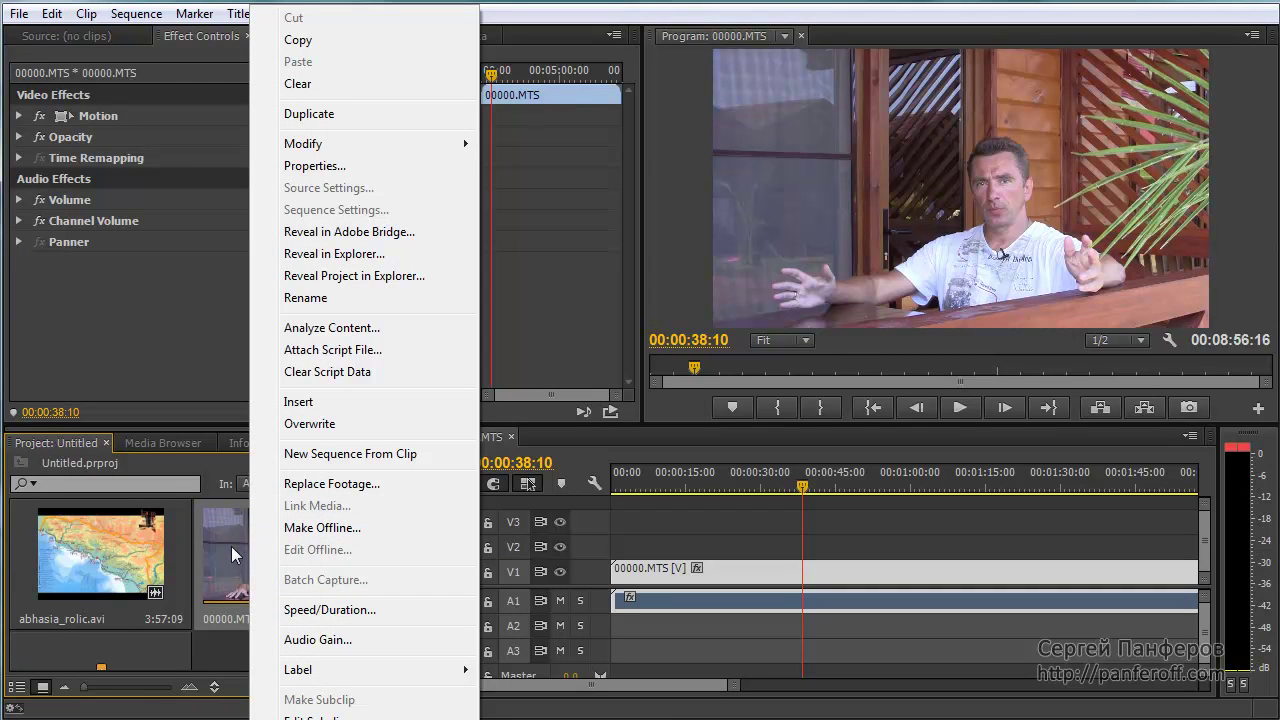
click(331, 168)
drag(271, 0, 479, 28)
drag(866, 552, 975, 498)
drag(227, 133, 300, 132)
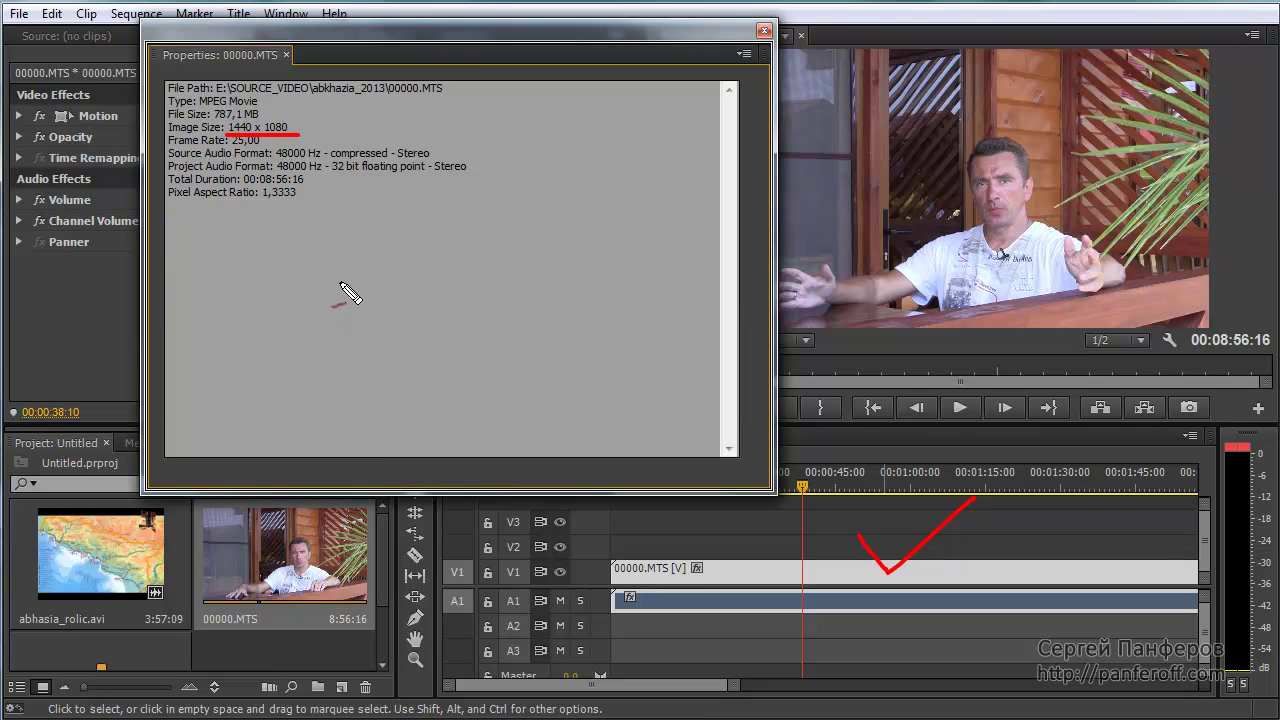
mouse_move(250, 200)
mouse_down()
mouse_move(318, 205)
mouse_move(321, 186)
mouse_move(250, 205)
mouse_up()
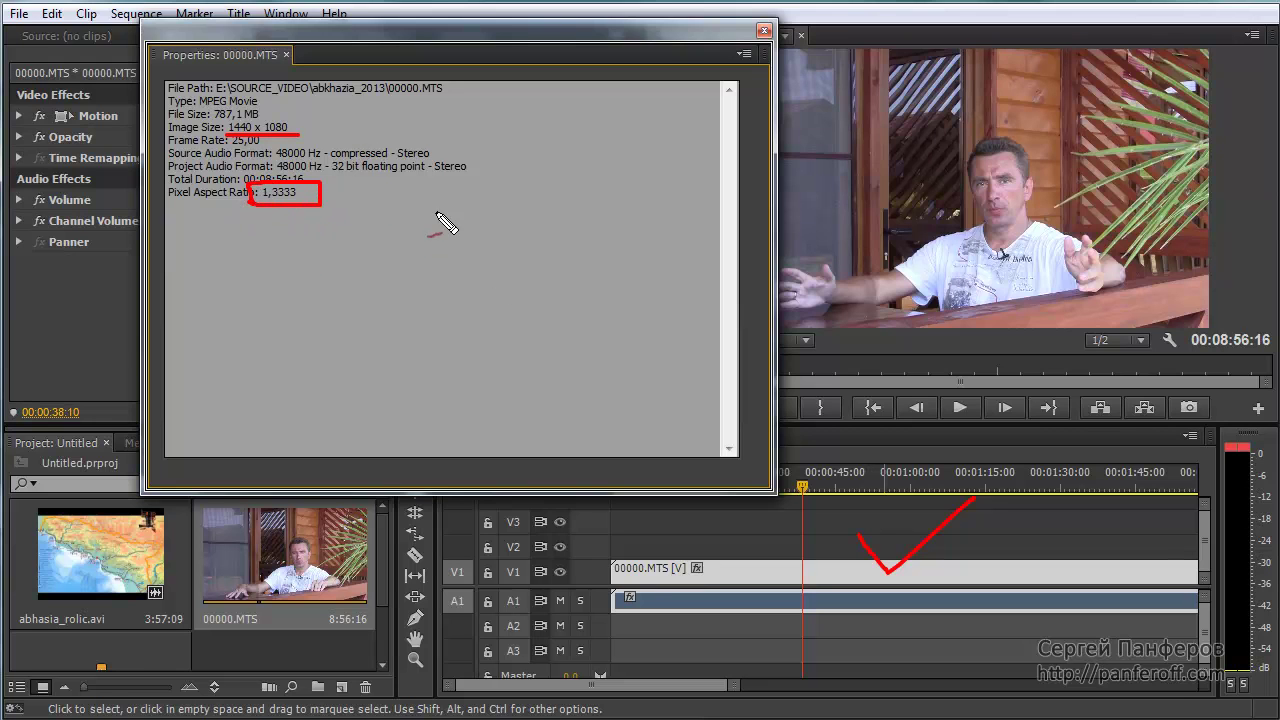
key(Escape)
click(764, 29)
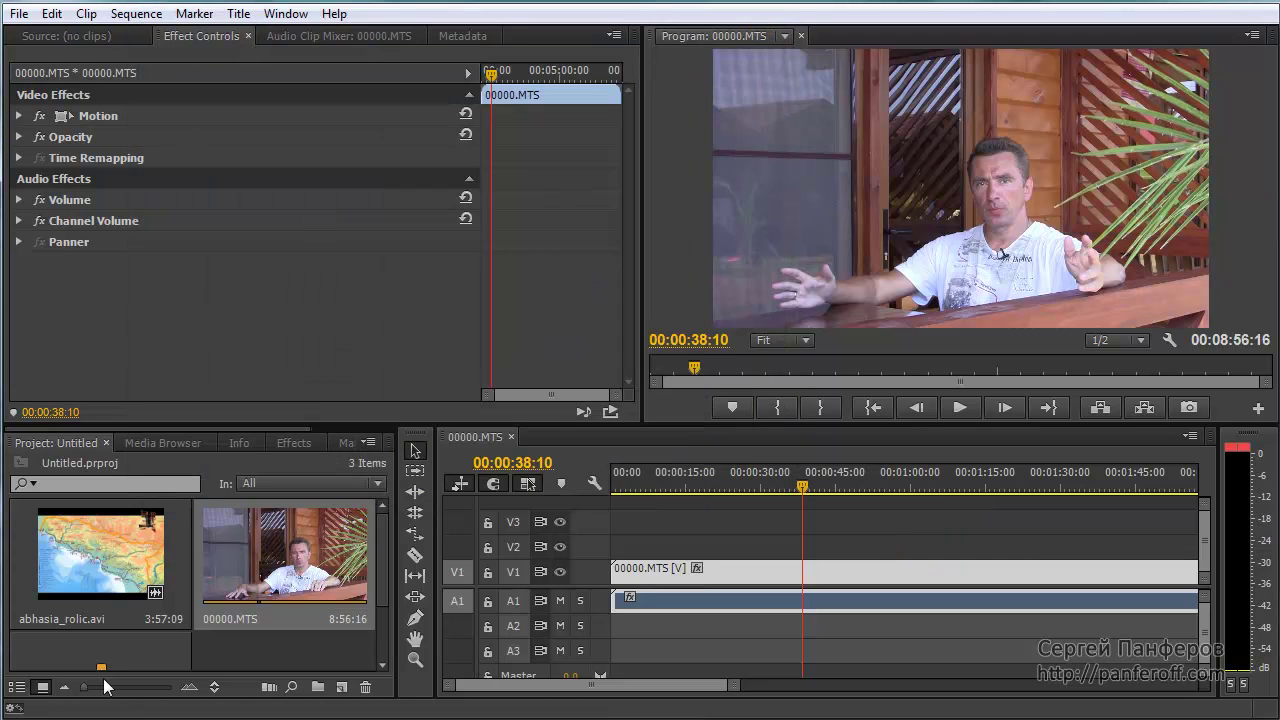
mouse_move(70, 518)
mouse_down()
mouse_move(108, 582)
mouse_move(160, 485)
mouse_up()
key(Escape)
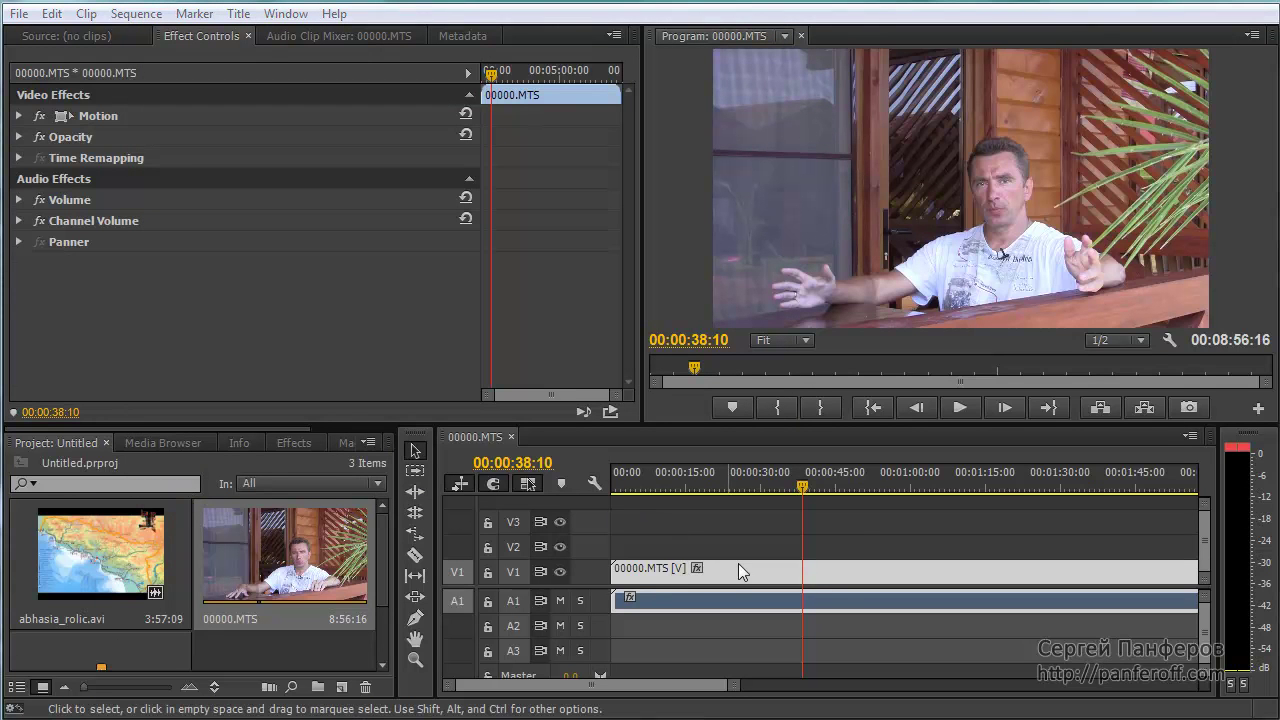
drag(797, 530, 888, 512)
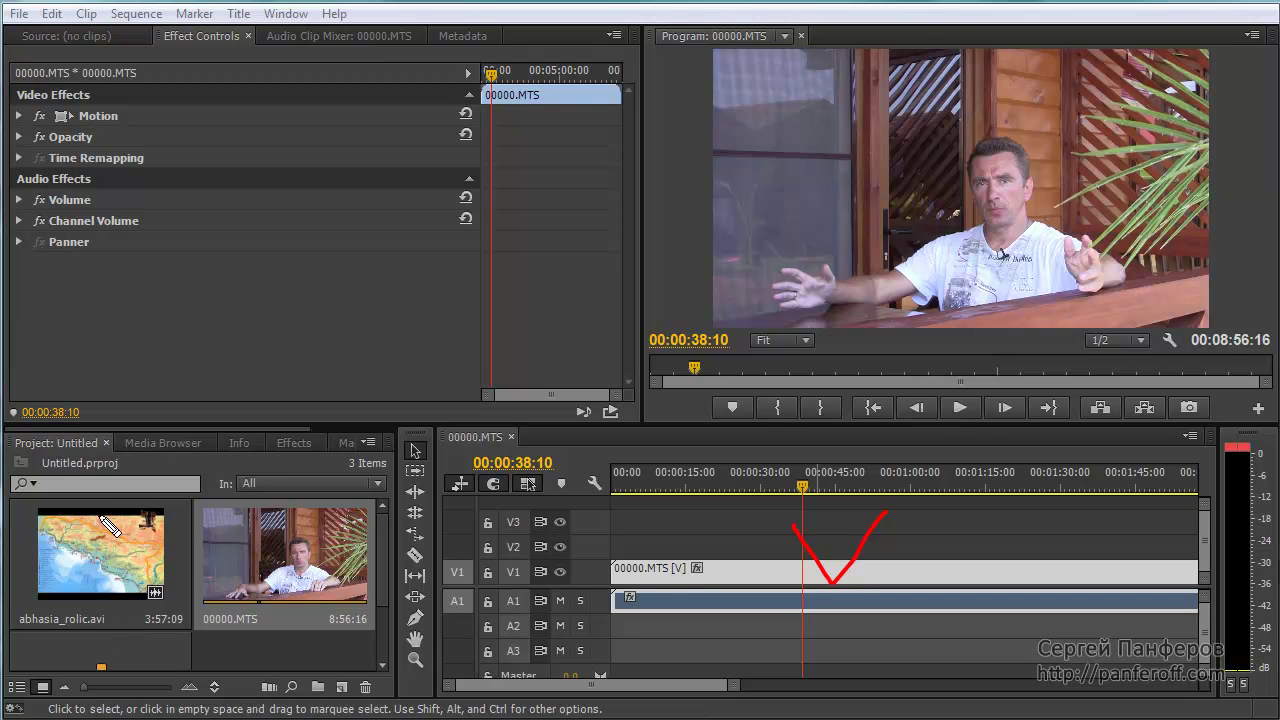
- View the file properties of abhasia_rolic.avi, checking its image size and pixel aspect ratio, and close them
right_click(70, 558)
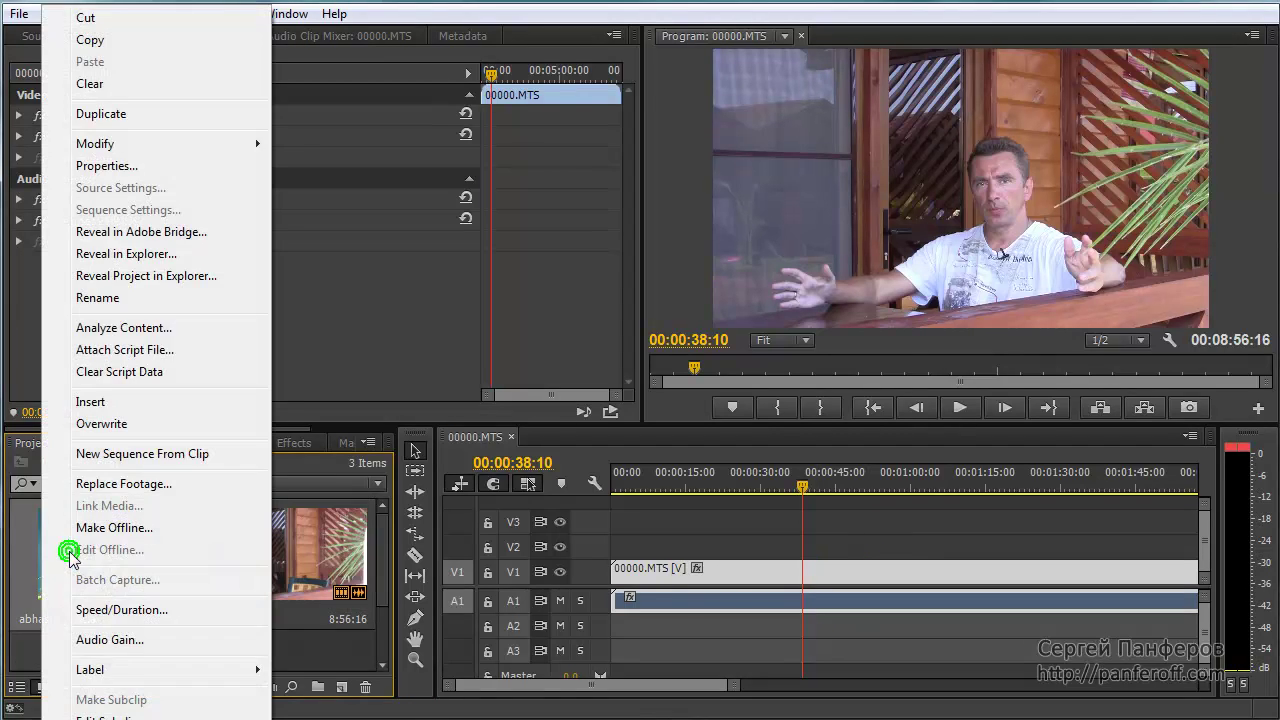
click(135, 167)
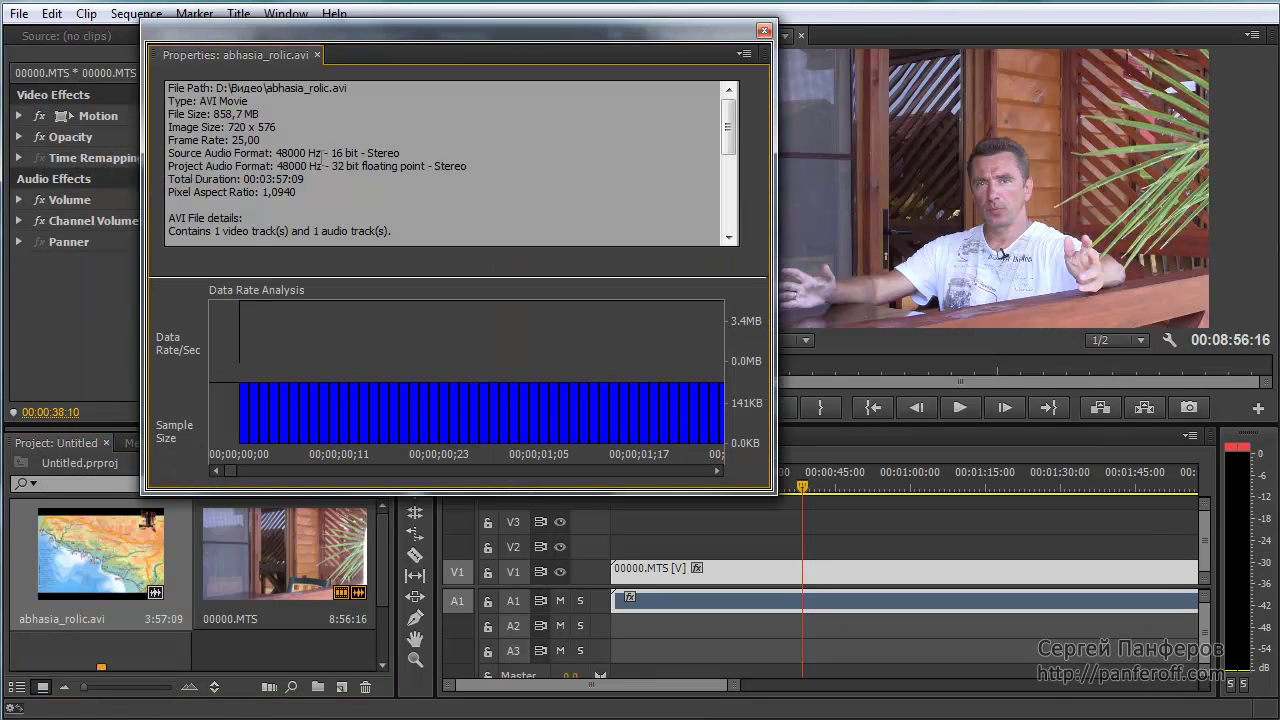
drag(222, 142, 288, 137)
drag(255, 203, 316, 206)
click(772, 32)
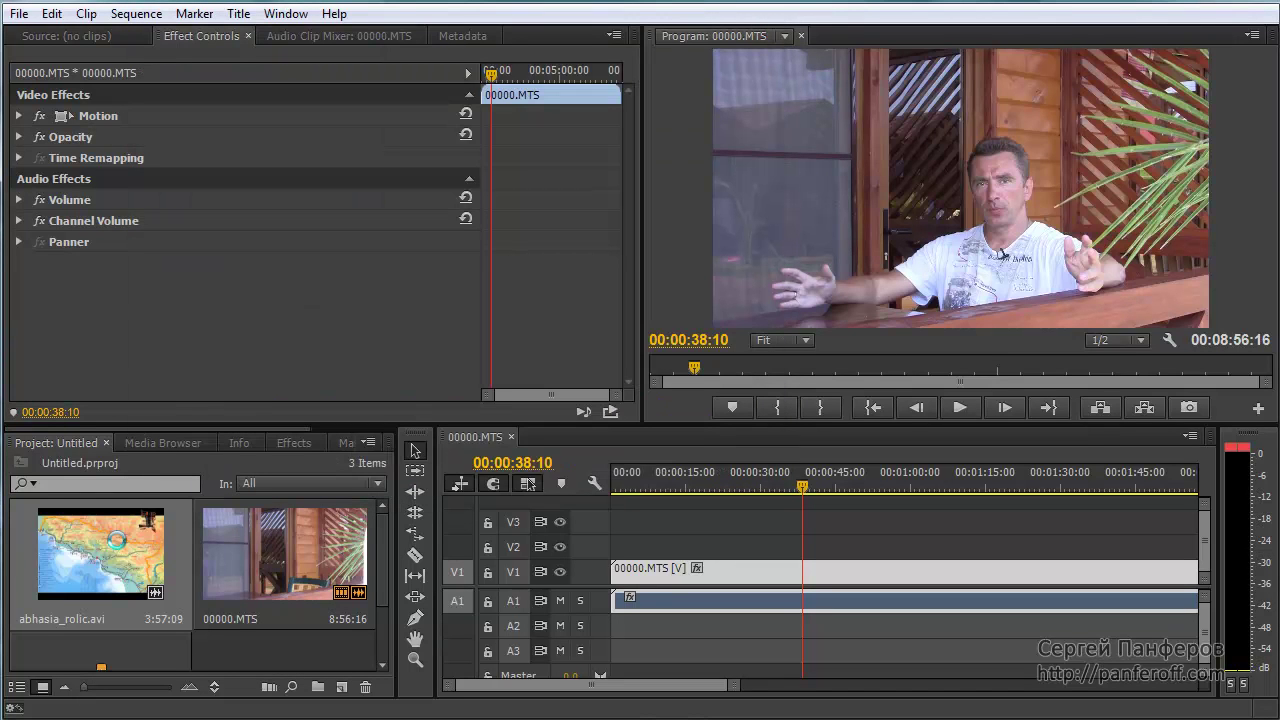
- Place abhasia_rolic.avi on video track V2 above 00000.MTS, starting at about 19 seconds
mouse_move(54, 489)
mouse_down()
mouse_move(93, 560)
mouse_move(200, 432)
mouse_up()
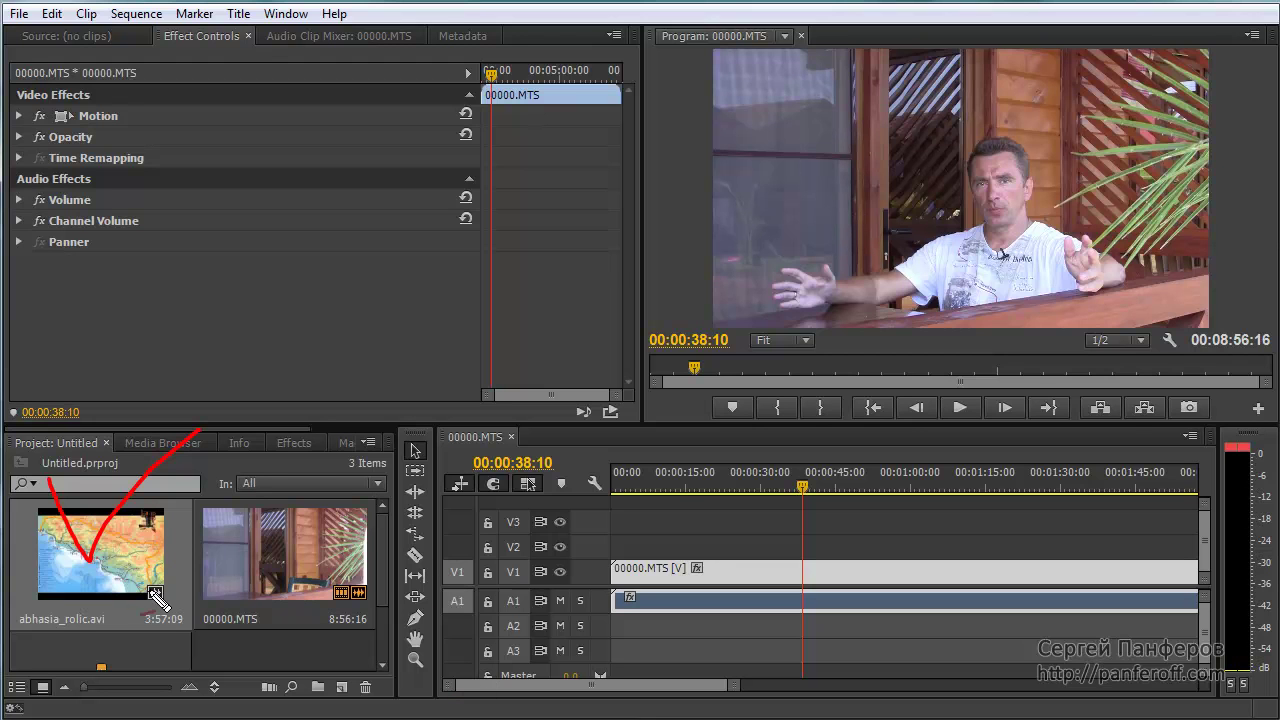
mouse_move(105, 565)
mouse_down()
mouse_move(720, 507)
mouse_move(698, 470)
mouse_move(745, 540)
mouse_up()
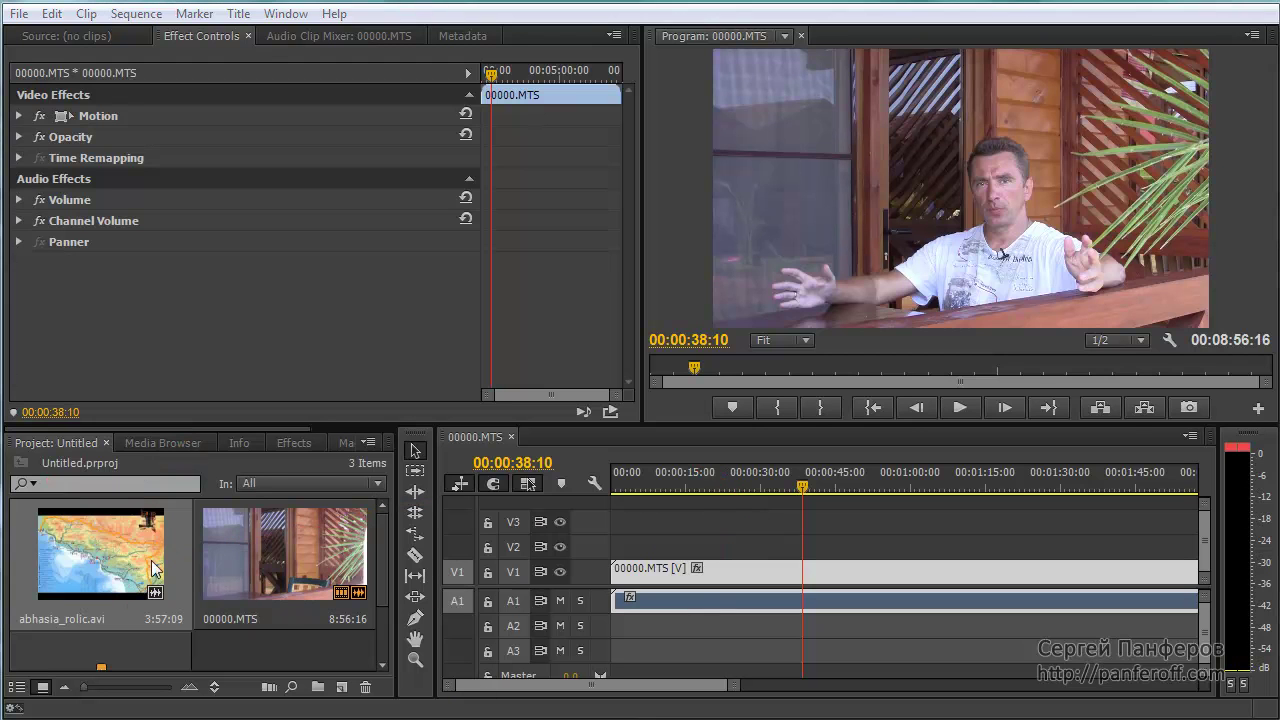
mouse_move(100, 555)
mouse_down()
mouse_move(740, 540)
mouse_move(716, 546)
mouse_up()
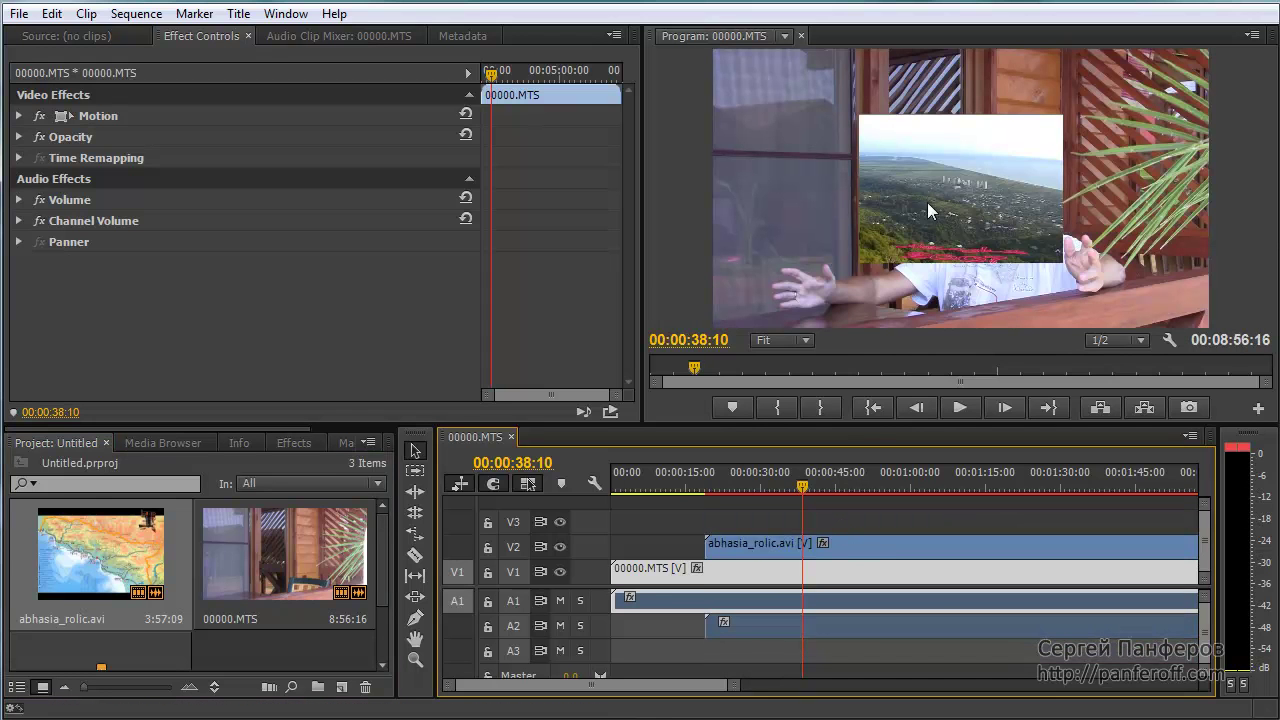
drag(750, 246, 800, 233)
mouse_move(858, 108)
mouse_down()
mouse_move(872, 263)
mouse_move(1069, 258)
mouse_move(1064, 122)
mouse_move(842, 112)
mouse_up()
mouse_move(718, 50)
mouse_down()
mouse_move(930, 305)
mouse_move(1227, 284)
mouse_move(1199, 47)
mouse_move(718, 68)
mouse_up()
mouse_move(908, 156)
mouse_down()
mouse_move(917, 189)
mouse_move(993, 136)
mouse_up()
mouse_move(708, 46)
mouse_down()
mouse_move(979, 51)
mouse_move(1170, 66)
mouse_up()
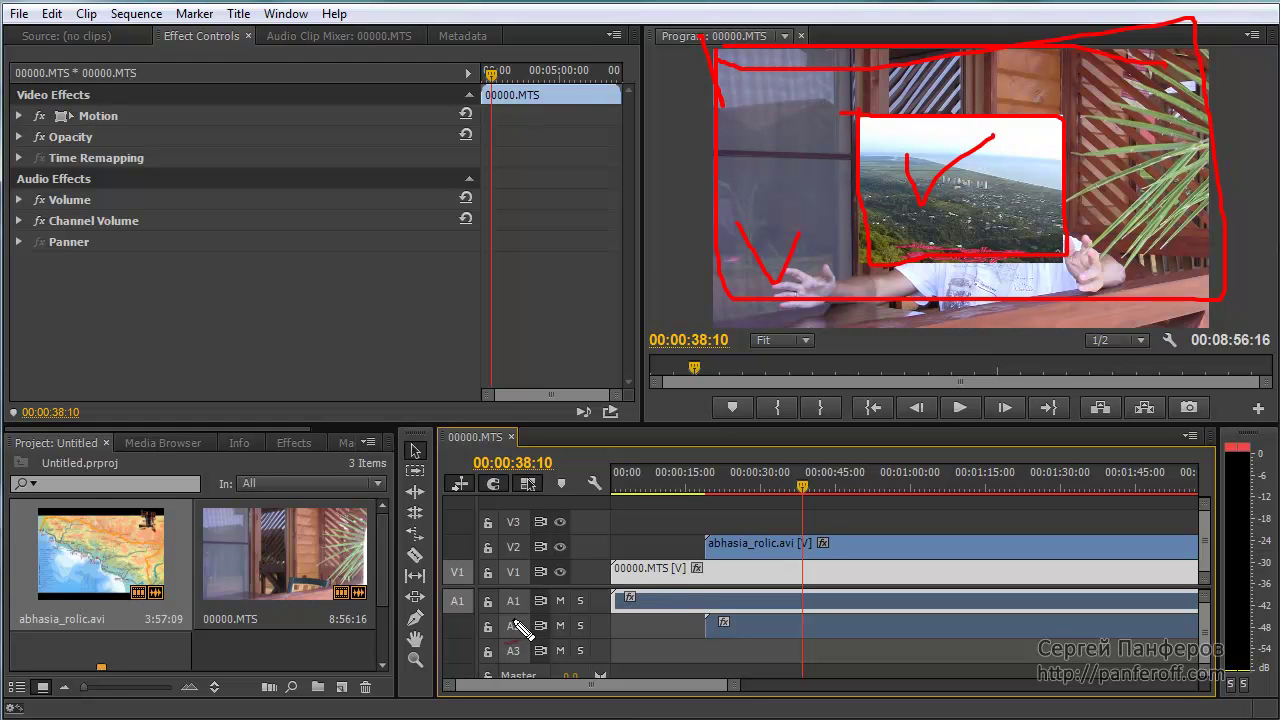
drag(642, 556, 692, 530)
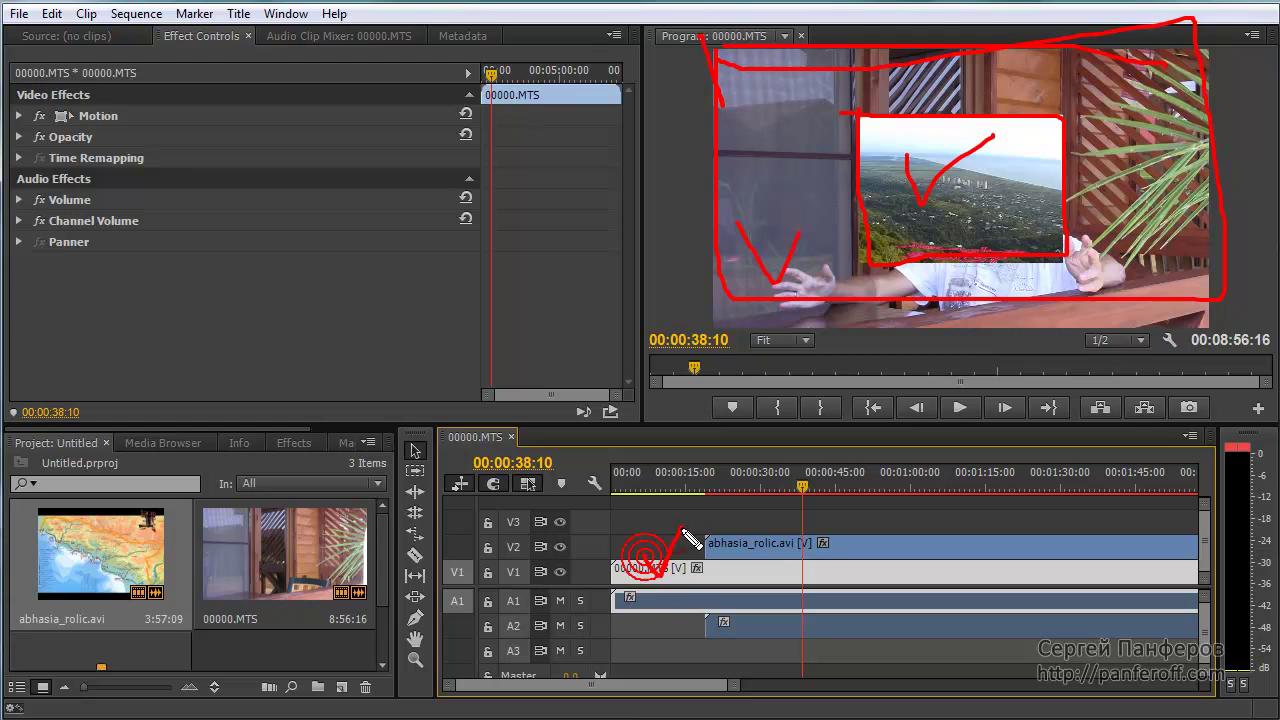
- Turn off the output of video track V1 and select the abhasia_rolic.avi clip on V2
key(Escape)
click(558, 573)
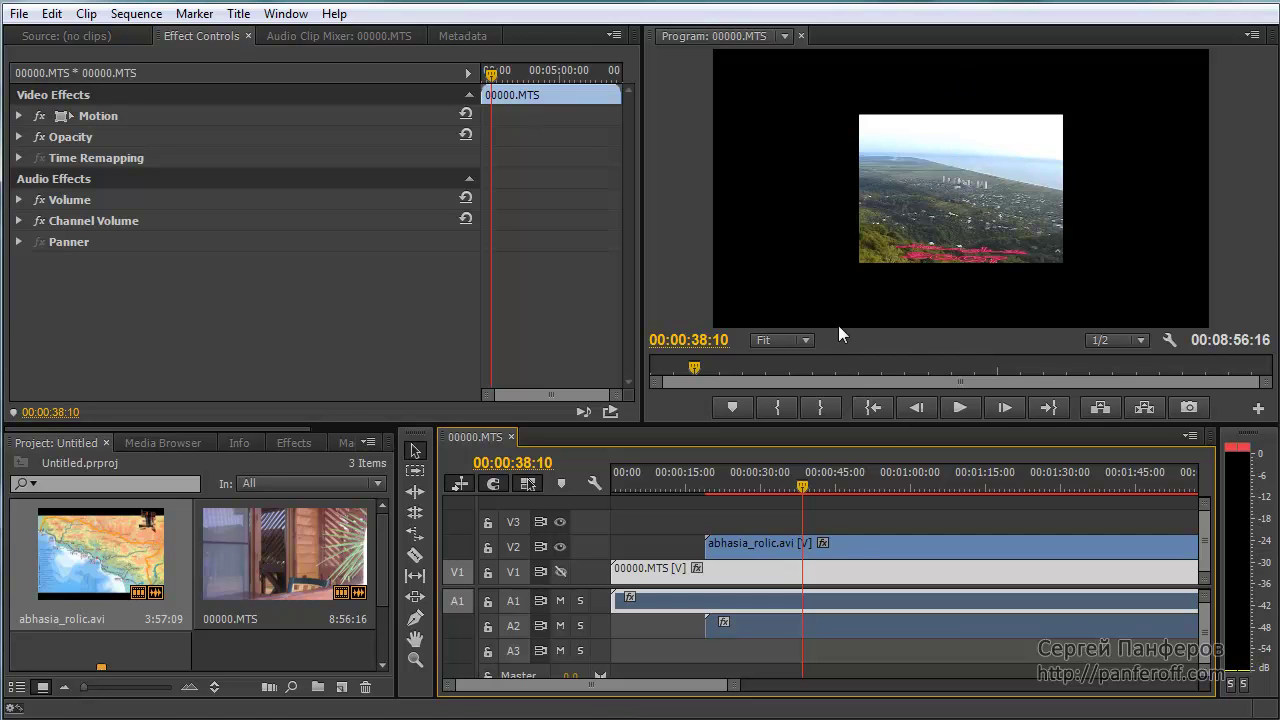
click(854, 545)
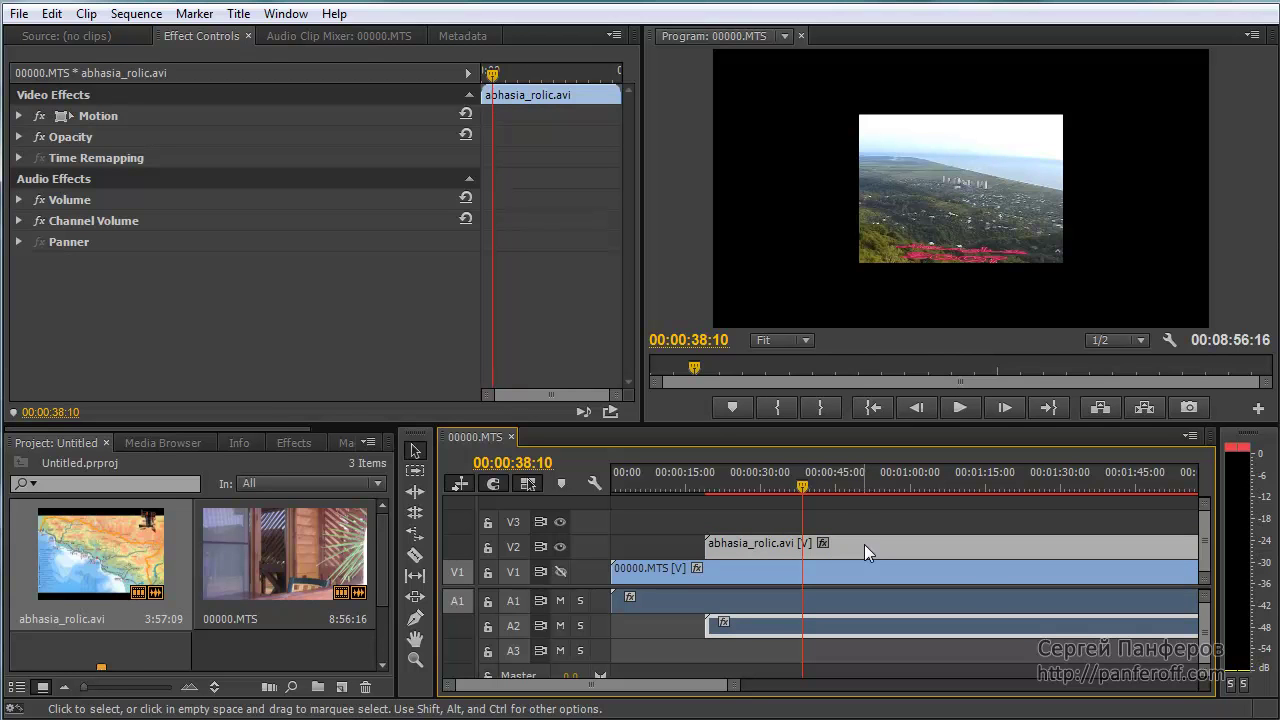
mouse_move(865, 547)
drag(858, 524, 918, 498)
drag(163, 44, 248, 38)
key(Escape)
- Expand the Motion effect of the abhasia_rolic.avi clip and enlarge its scale to 245
click(18, 116)
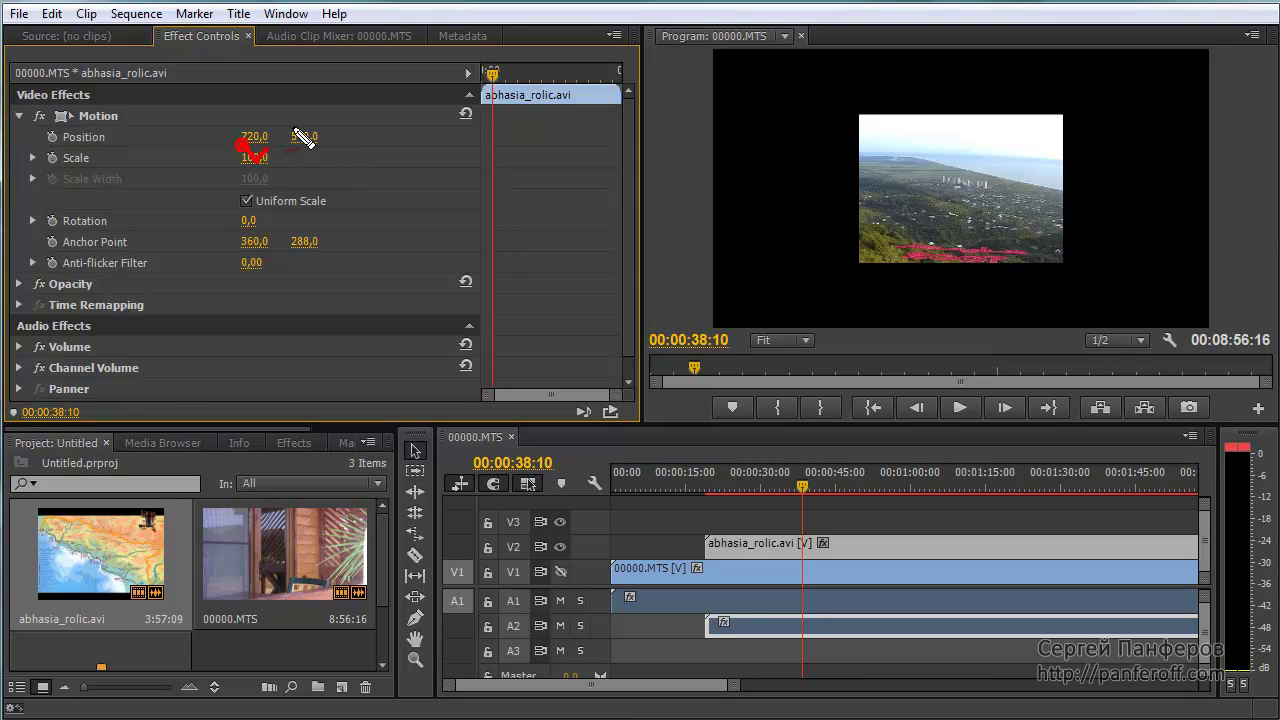
drag(254, 158, 399, 158)
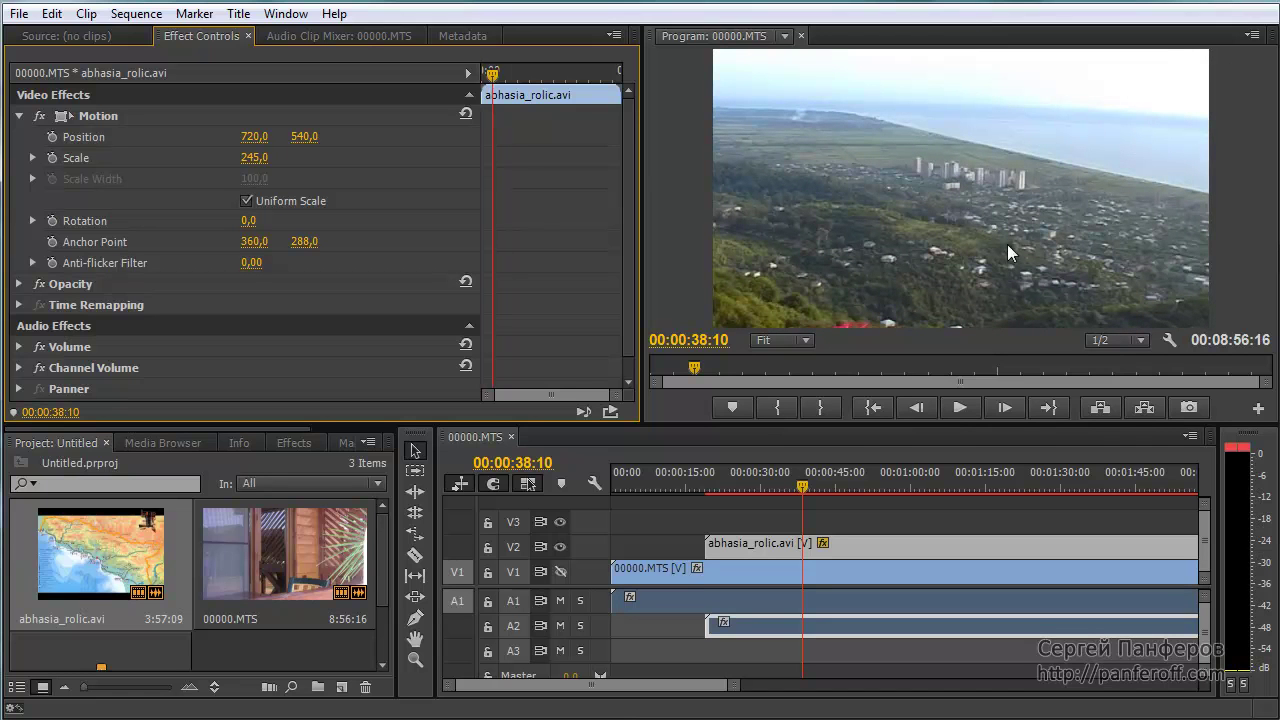
- Scrub the sequence to 00:00:59:15 and back to 00:00:56:05 to examine the enlarged clip's image quality
drag(812, 475, 909, 488)
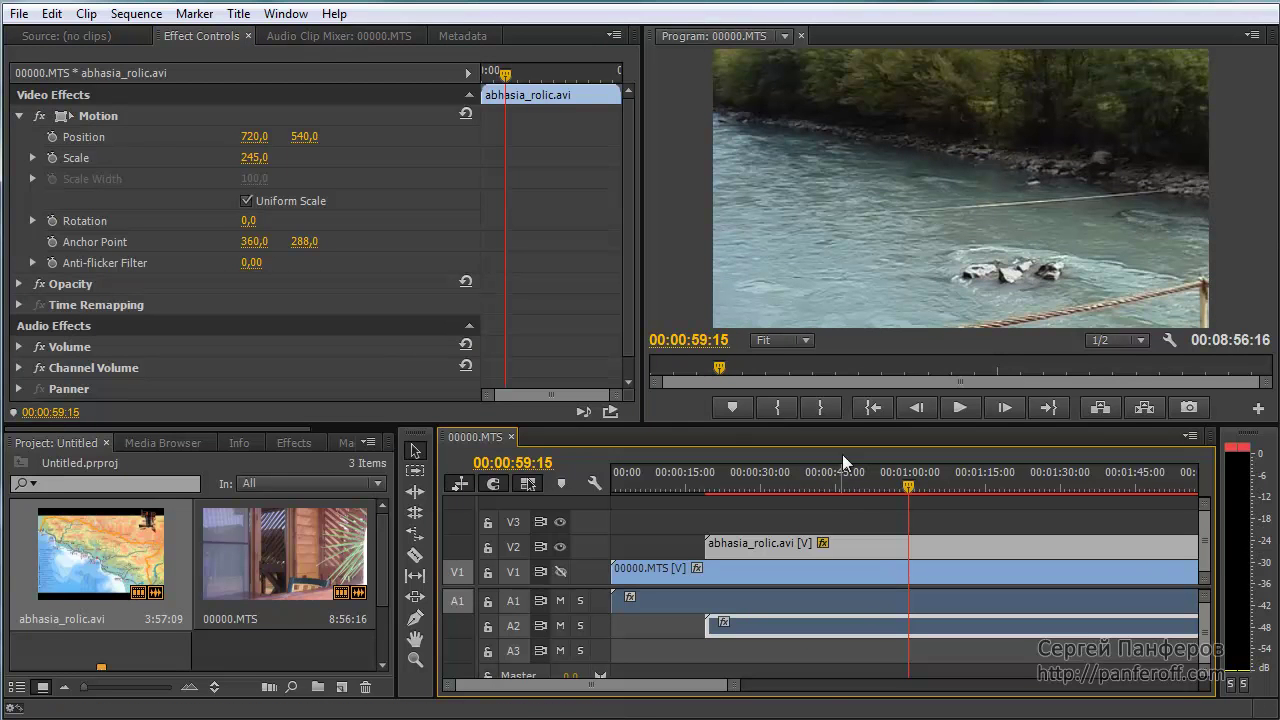
mouse_move(853, 103)
mouse_down()
mouse_move(887, 124)
mouse_move(883, 98)
mouse_move(854, 100)
mouse_move(893, 103)
mouse_move(883, 126)
mouse_move(933, 124)
mouse_move(927, 94)
mouse_move(876, 98)
mouse_move(890, 94)
mouse_move(881, 72)
mouse_move(849, 75)
mouse_move(852, 100)
mouse_move(802, 98)
mouse_move(804, 128)
mouse_move(880, 127)
mouse_up()
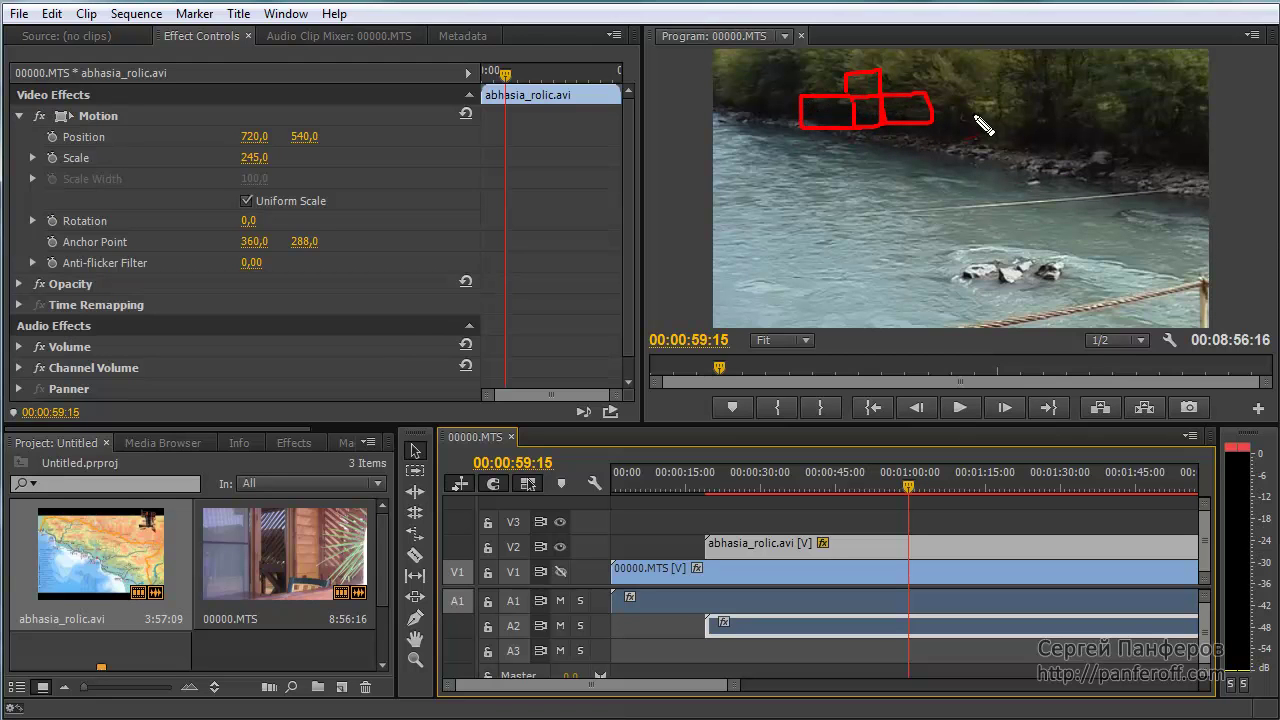
key(Escape)
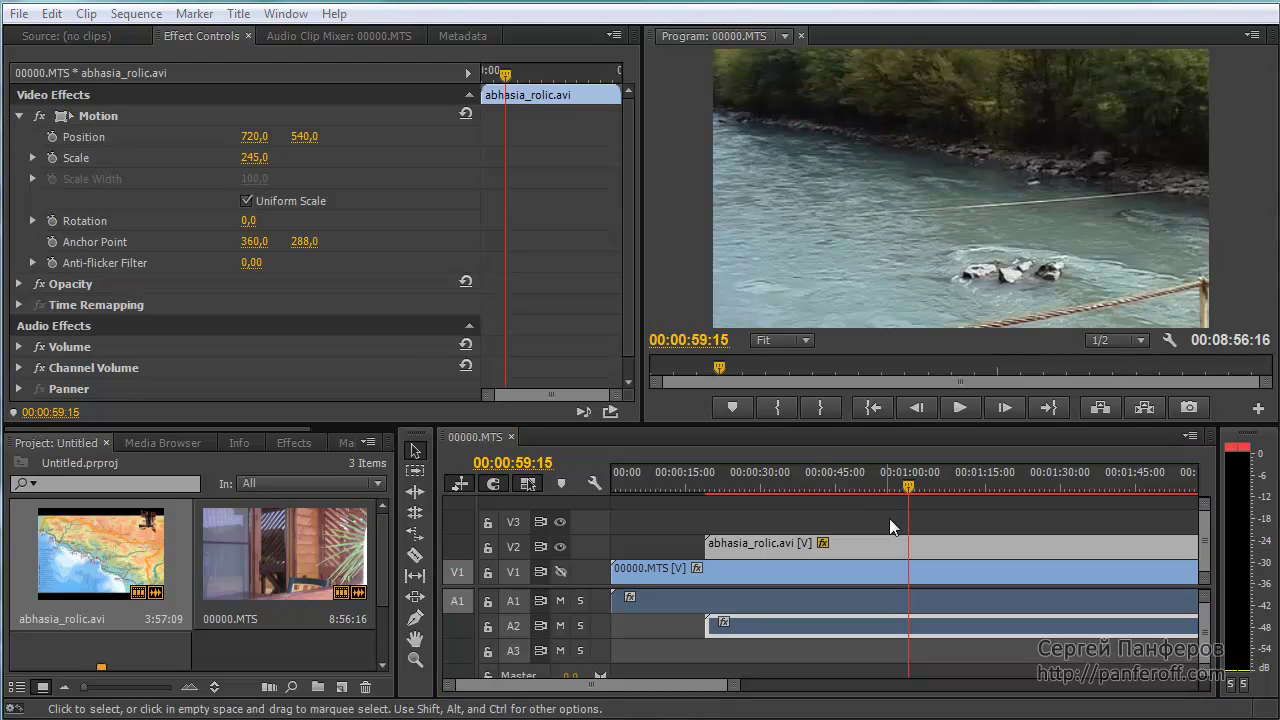
drag(913, 488, 891, 490)
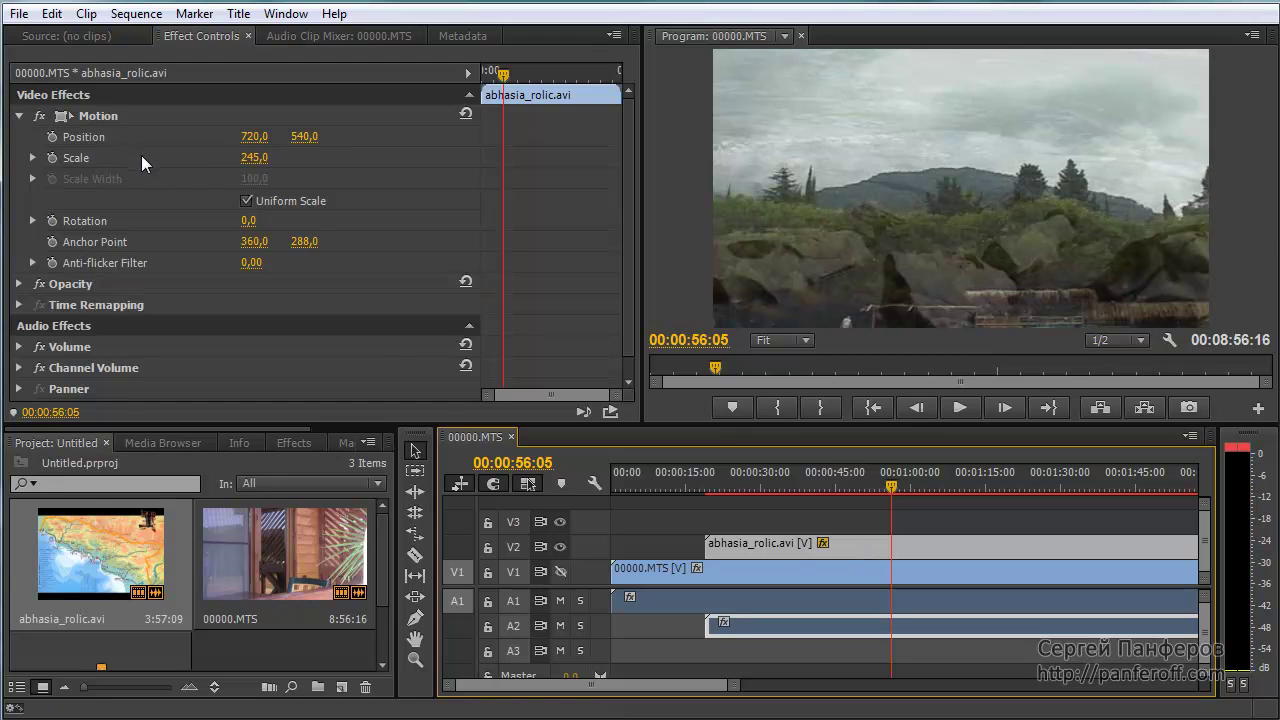
- Set the scale of the abhasia_rolic.avi clip back to 100
click(244, 160)
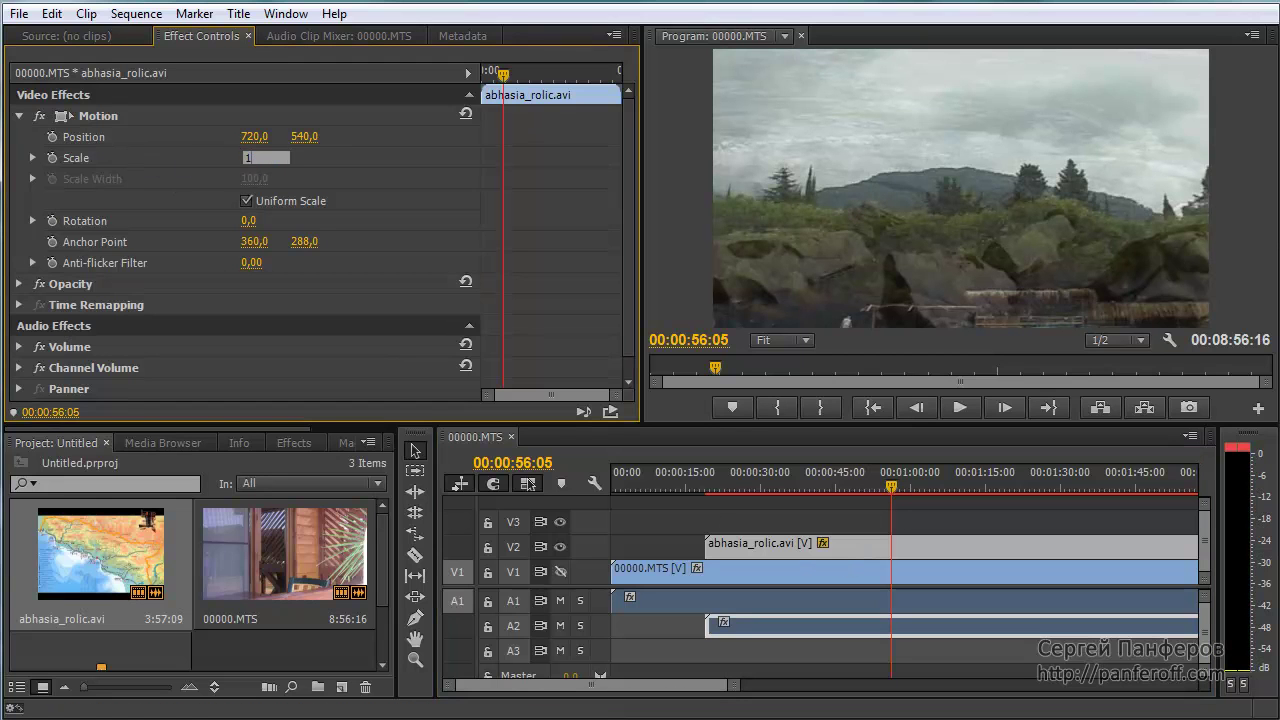
key(Return)
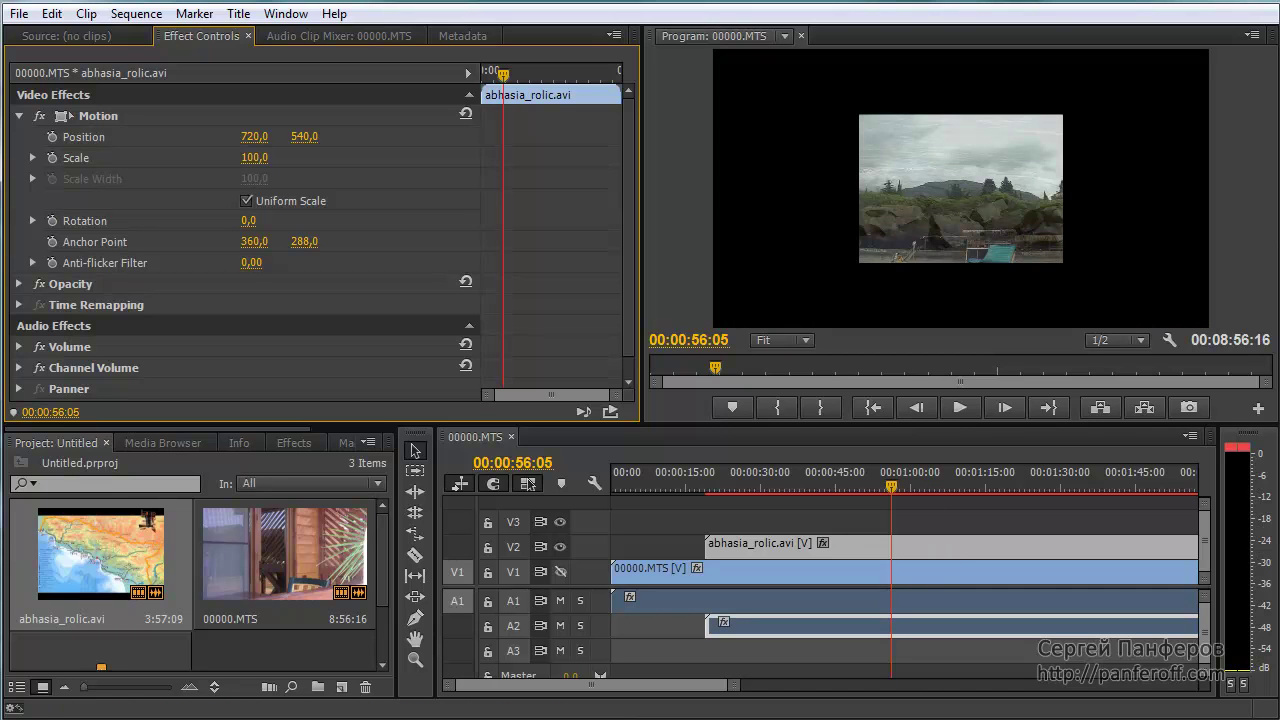
- Switch to the web browser and examine the Red Giant Instant HD 1.2 product page, including its address and full-version purchase option
key(alt+Tab)
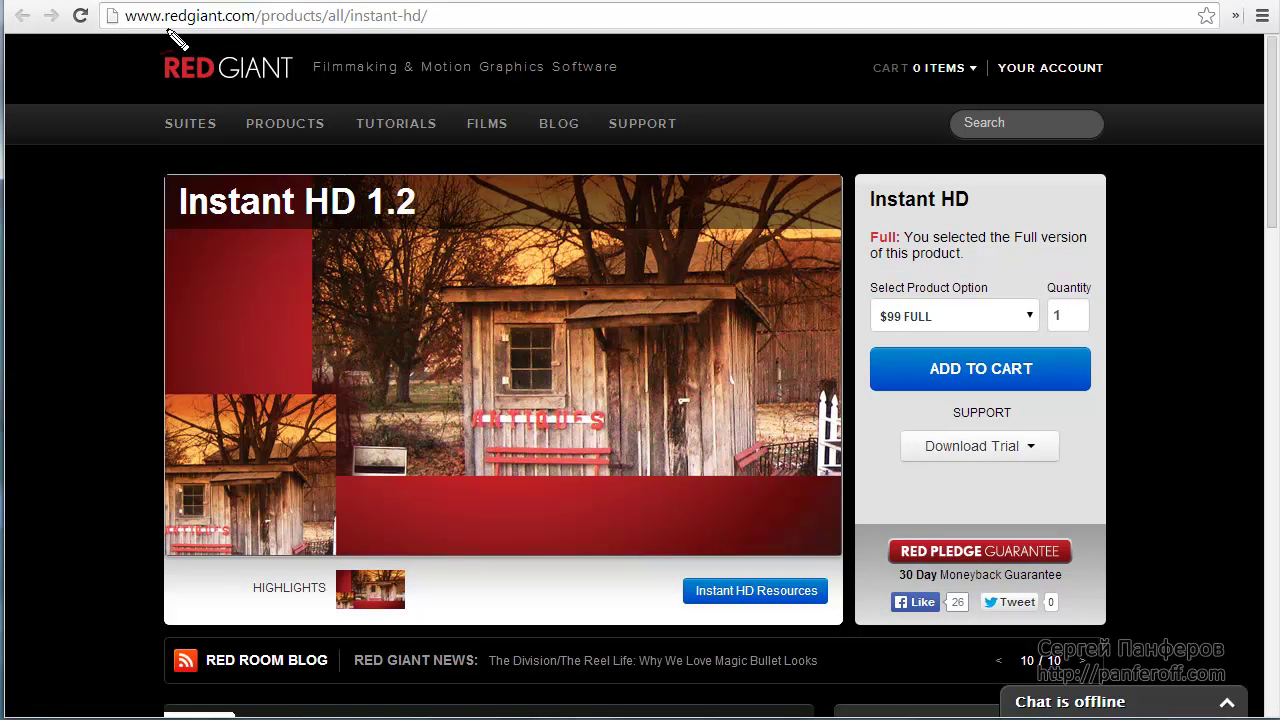
drag(153, 31, 423, 28)
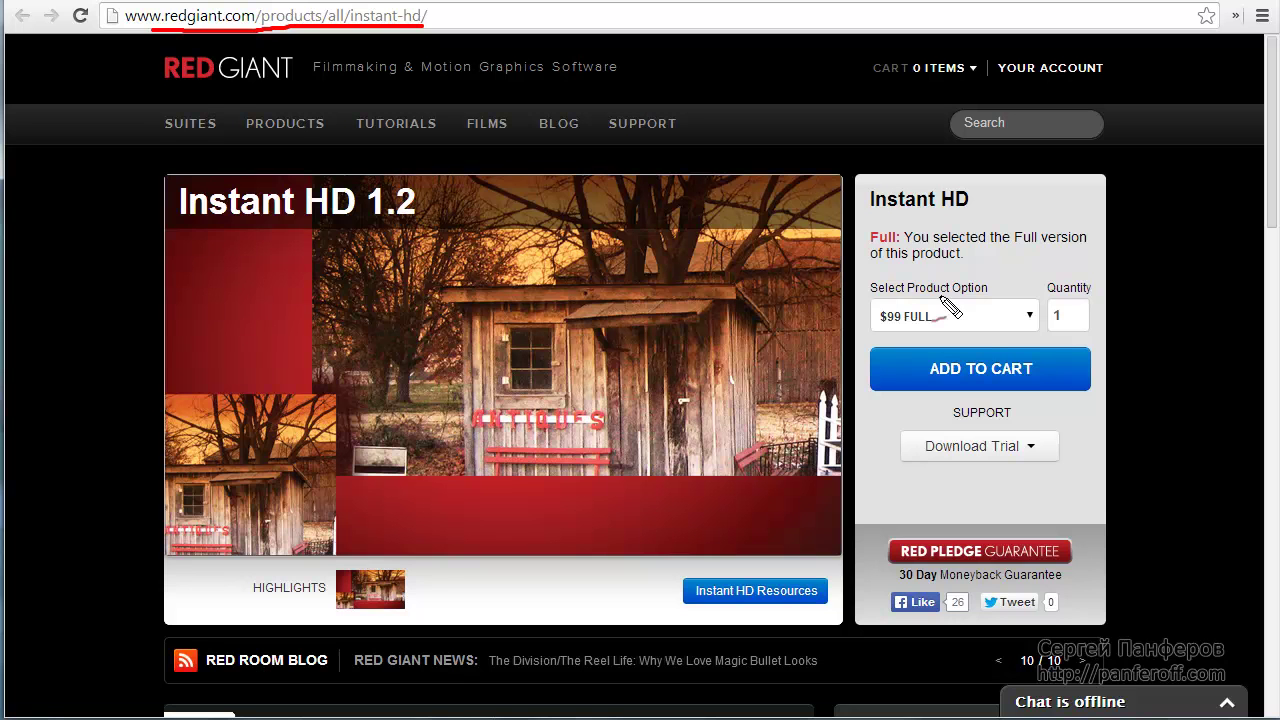
drag(946, 403, 958, 383)
drag(965, 348, 1028, 296)
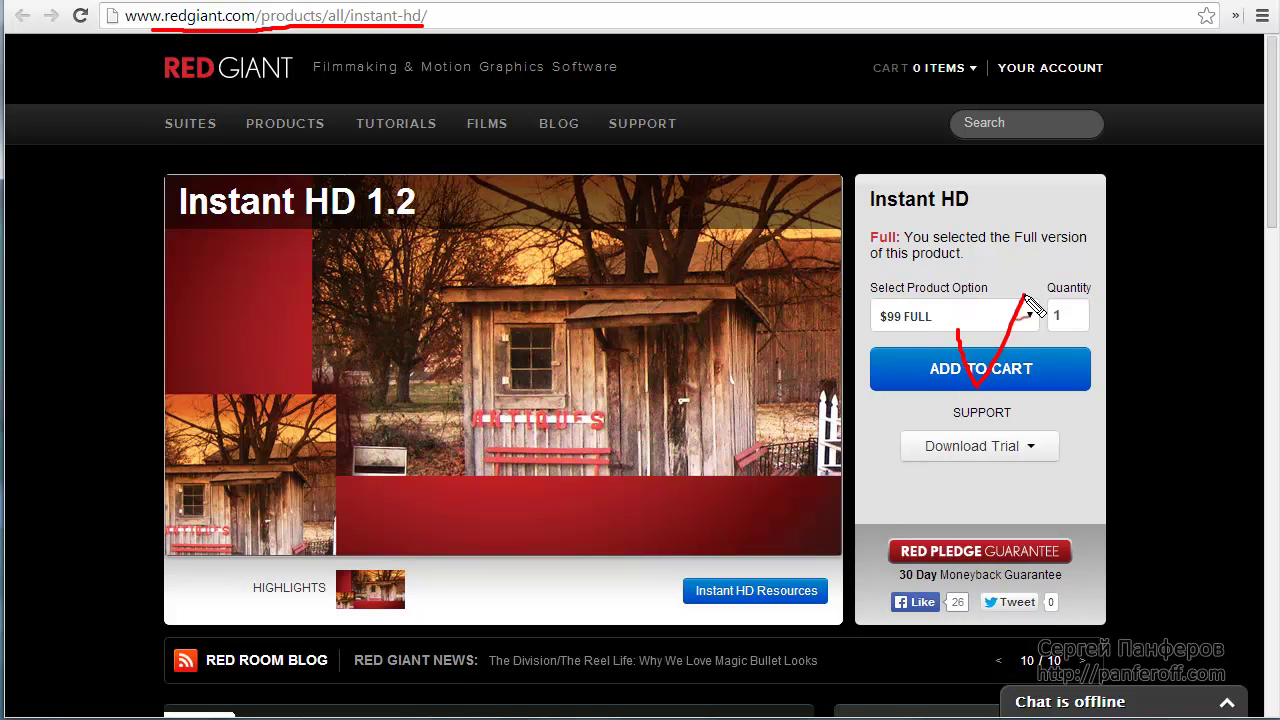
drag(872, 328, 942, 331)
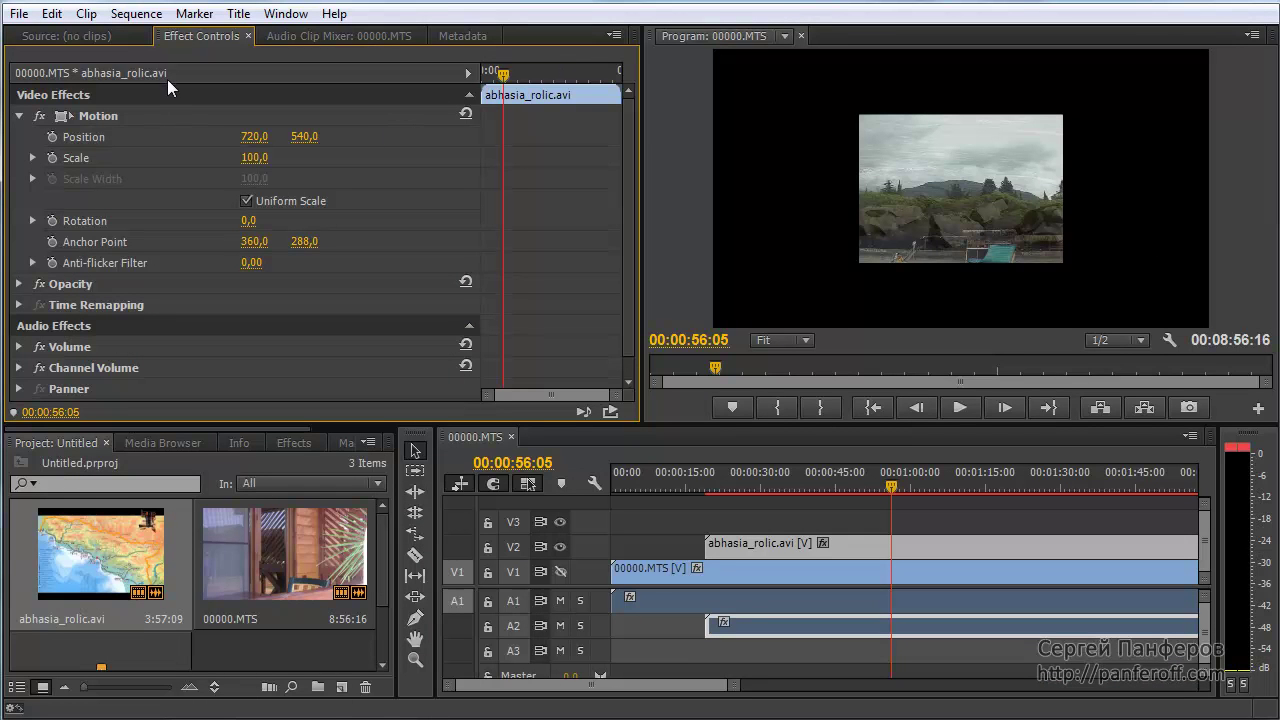
- Select the abhasia_rolic.avi clip and browse the Video Effects library to the Magic Bullet InstantHD folder
mouse_move(926, 521)
mouse_down()
mouse_move(954, 539)
mouse_move(1006, 509)
mouse_up()
key(Escape)
click(970, 541)
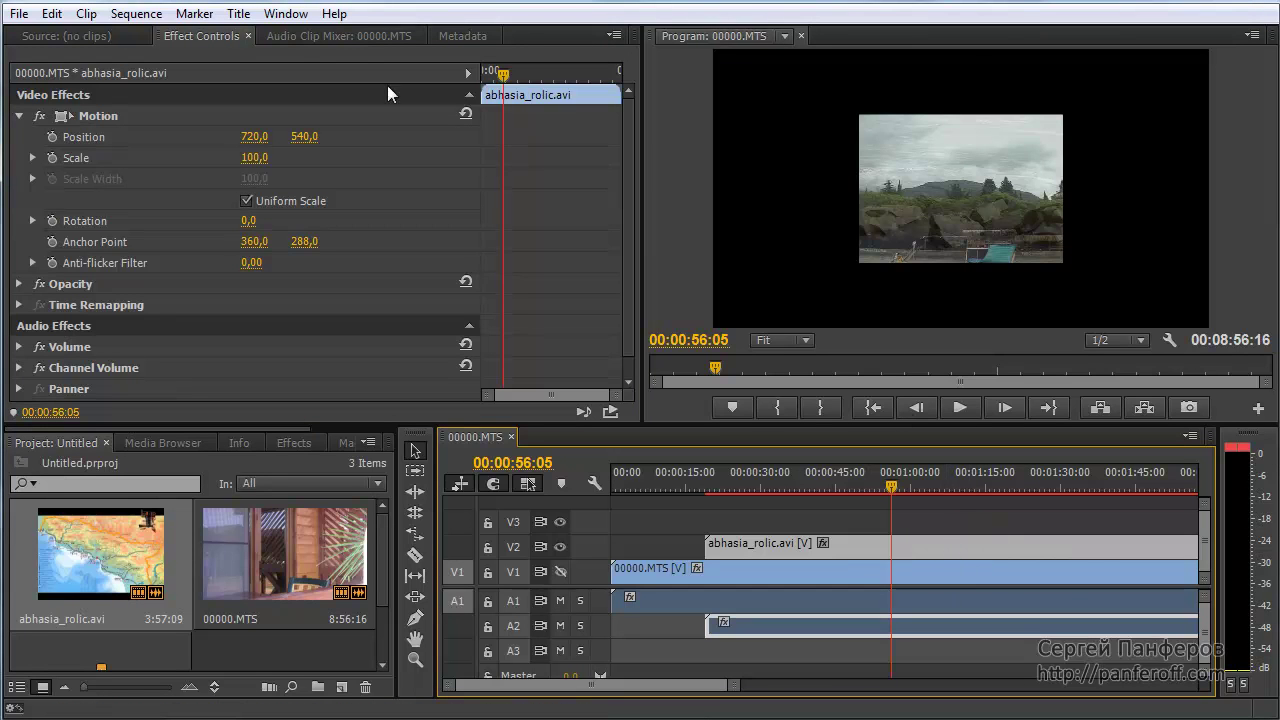
click(302, 443)
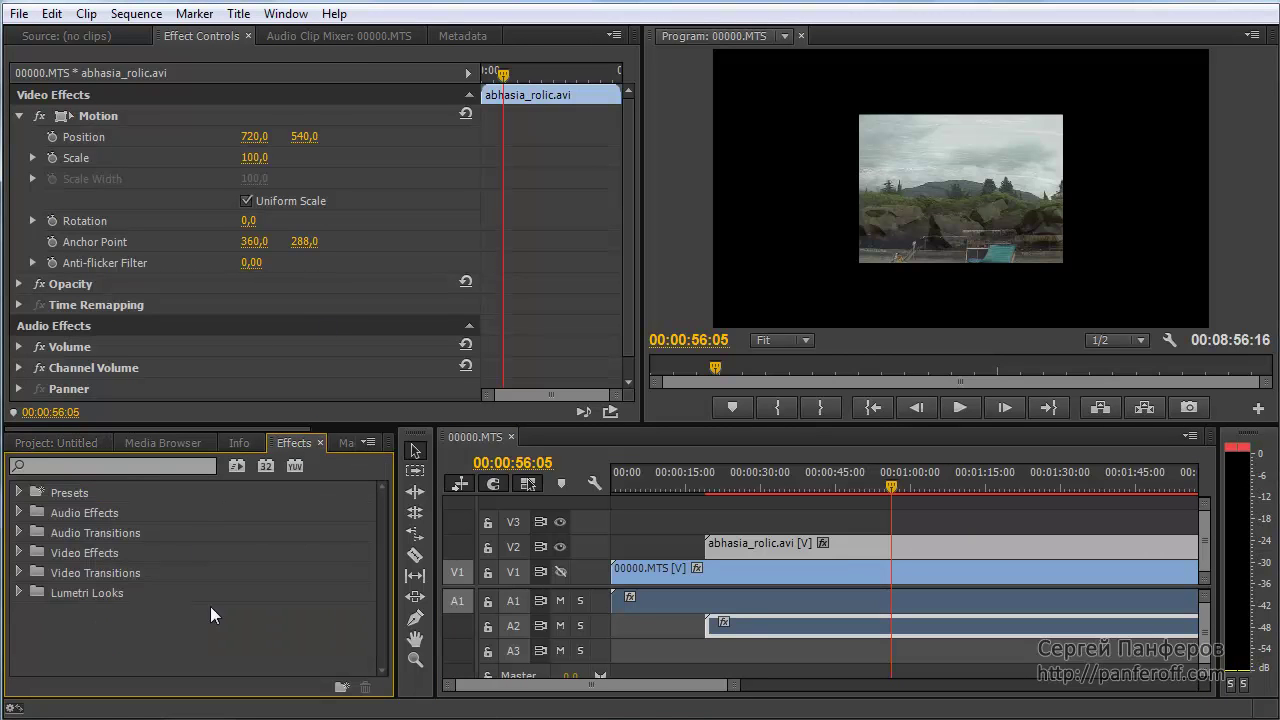
click(19, 553)
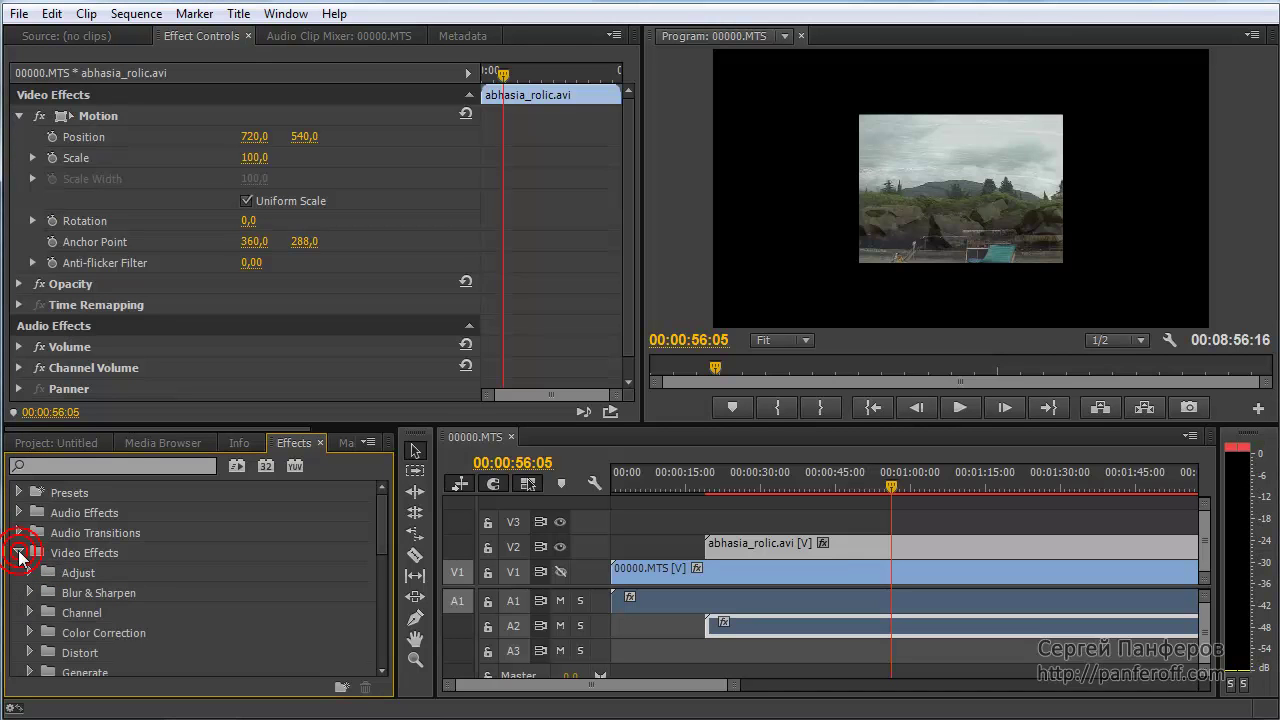
drag(383, 532, 394, 591)
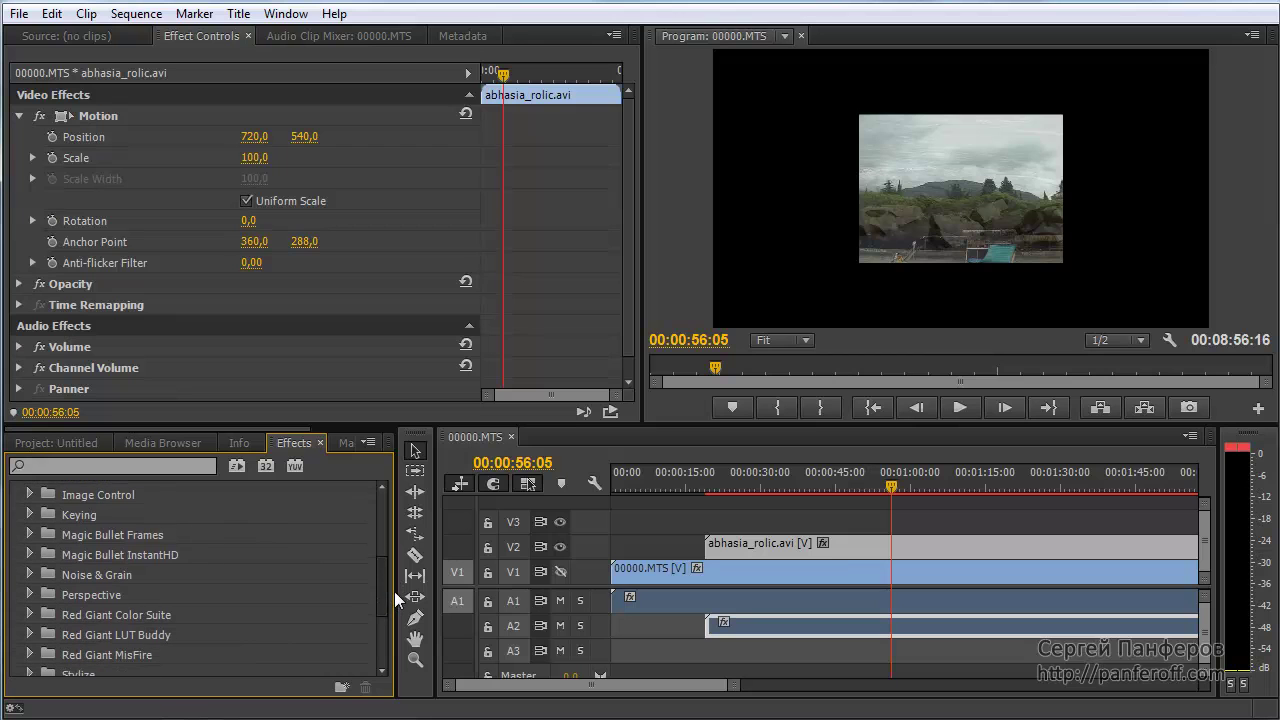
drag(18, 566, 214, 575)
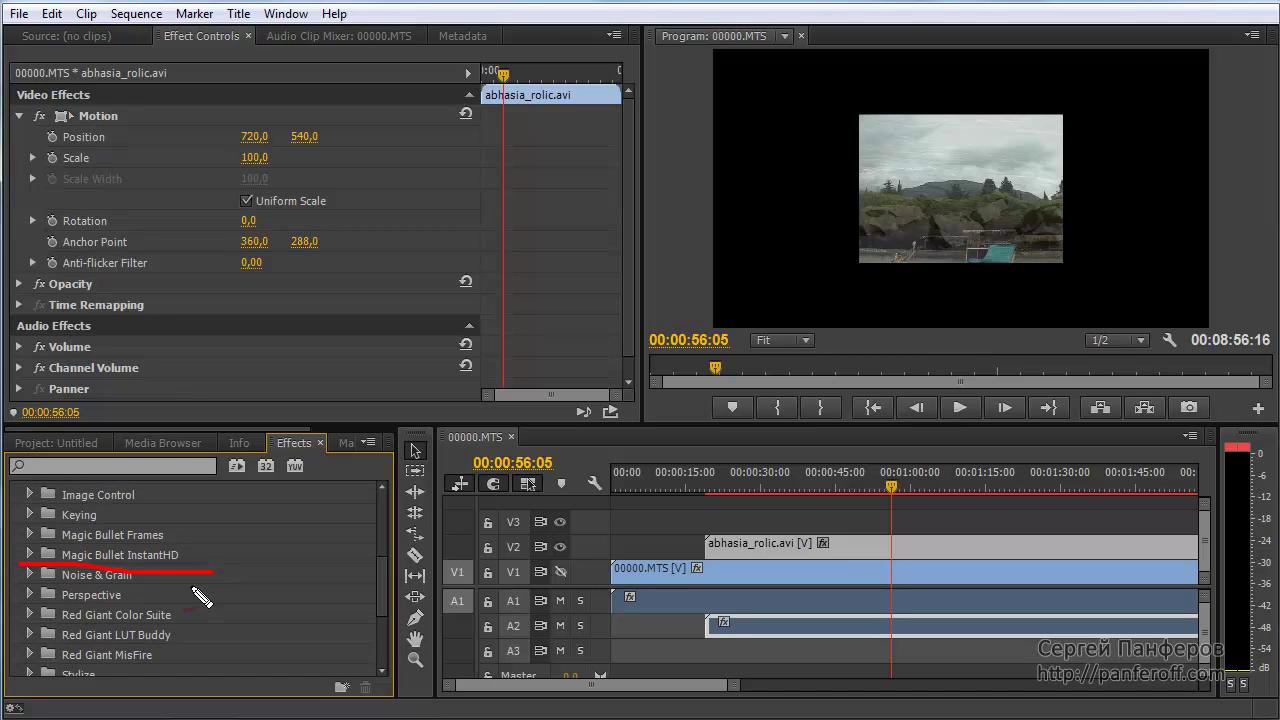
drag(14, 621, 189, 623)
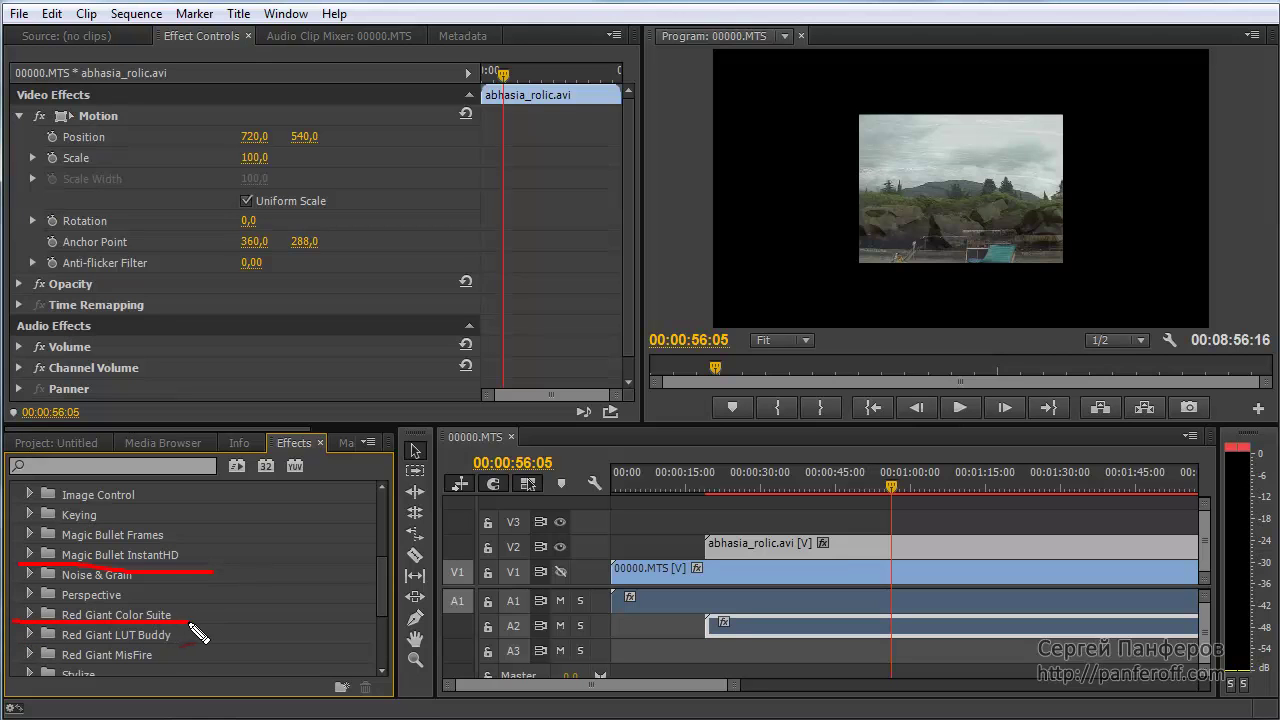
key(Escape)
- Look through the effects in the Red Giant Color Suite folder and collapse it again
click(30, 613)
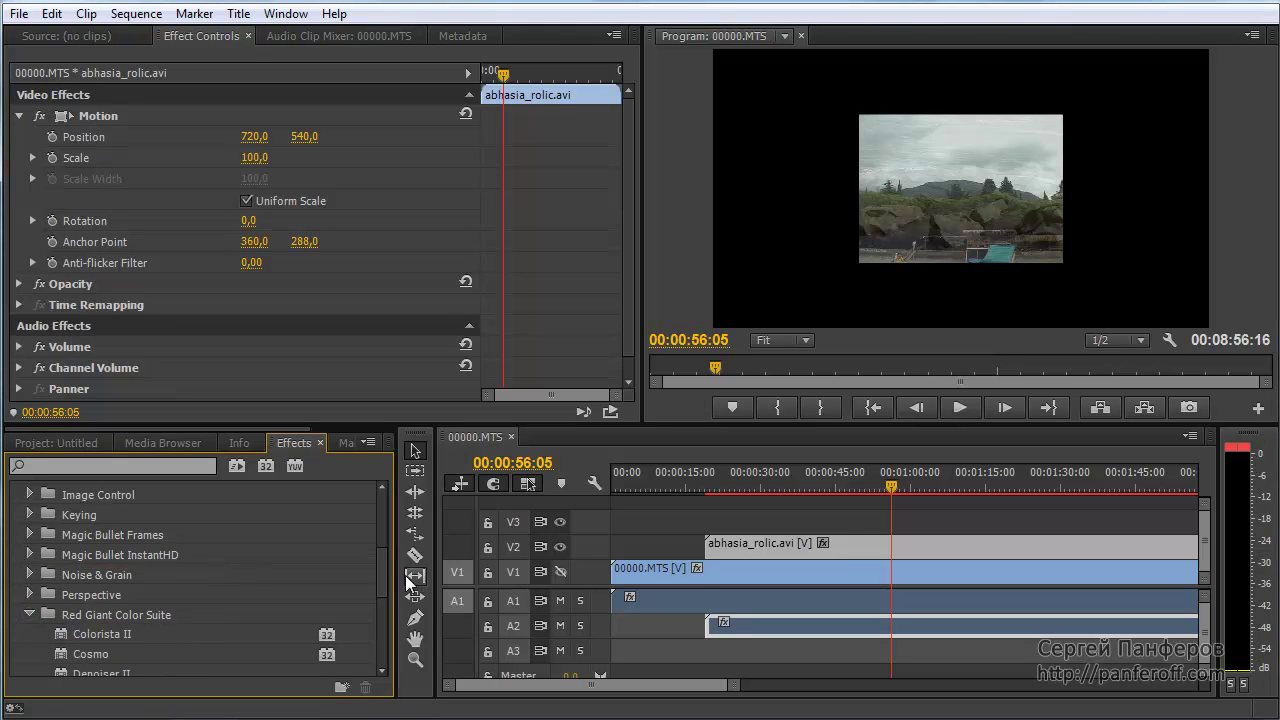
scroll(384, 565, down, 5)
scroll(388, 585, up, 4)
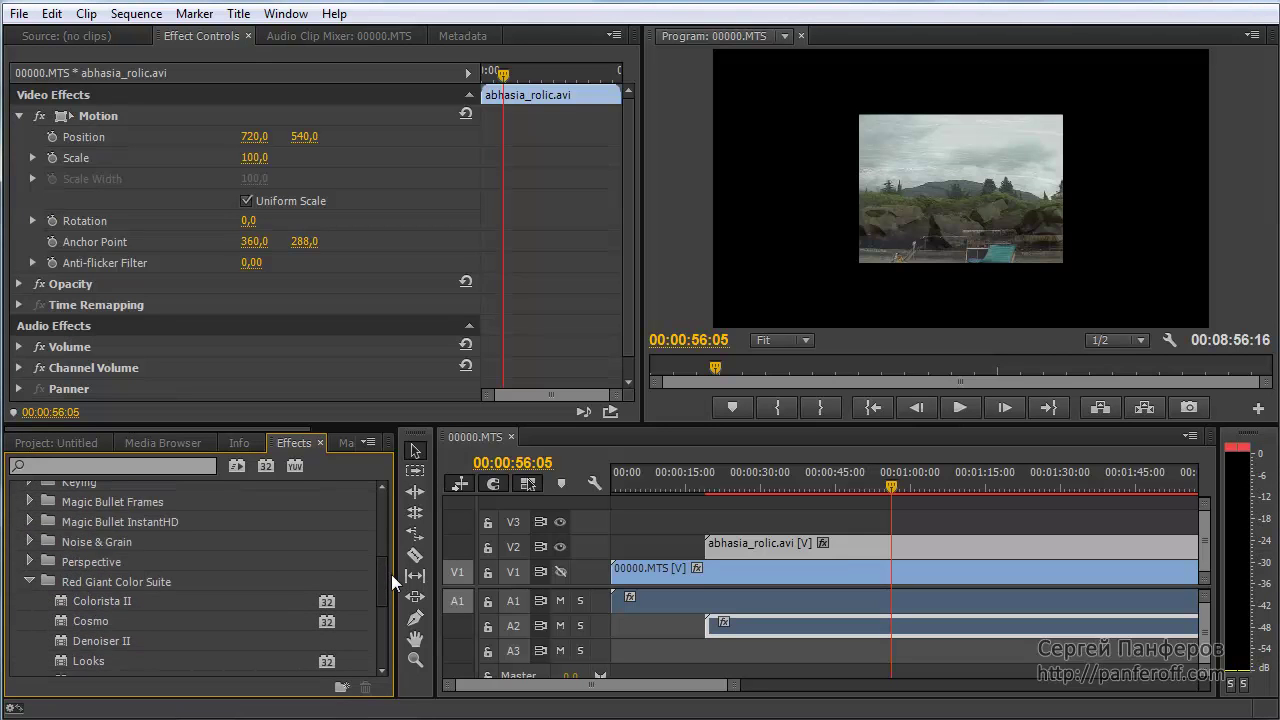
click(29, 599)
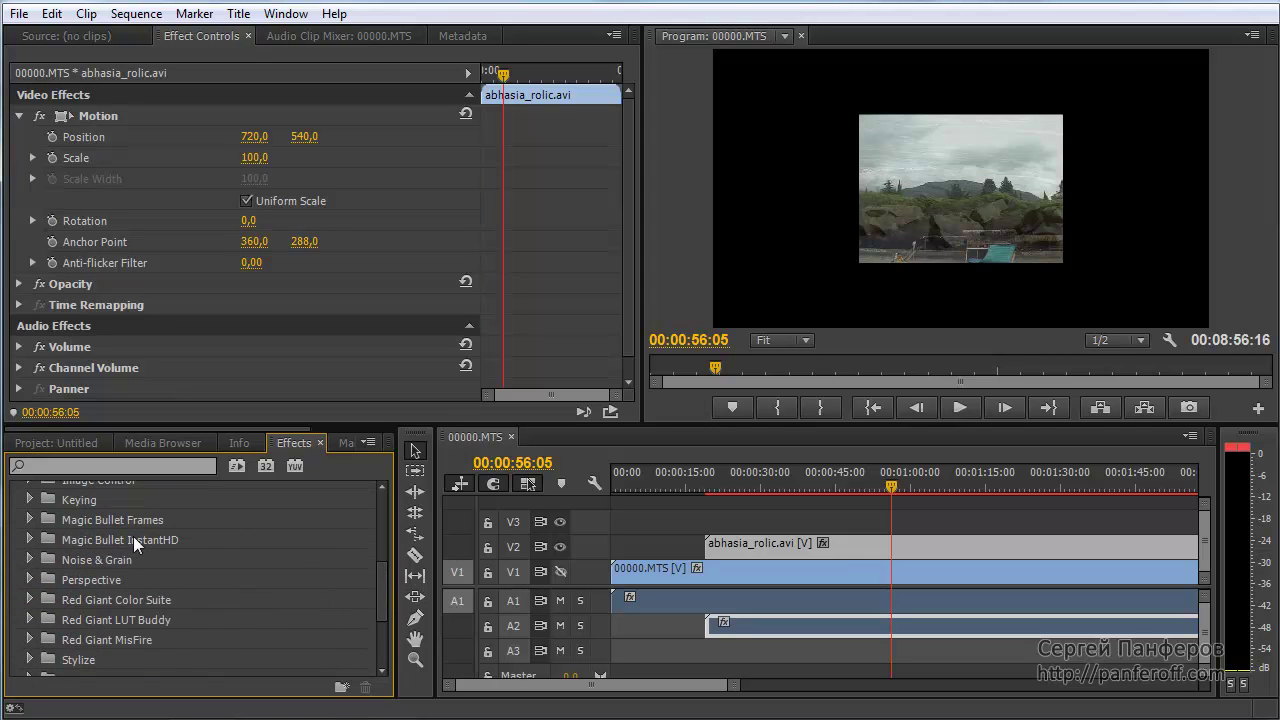
- Apply the Instant HD effect from the Magic Bullet InstantHD folder to the abhasia_rolic.avi clip on track V2
drag(22, 556, 250, 554)
key(Escape)
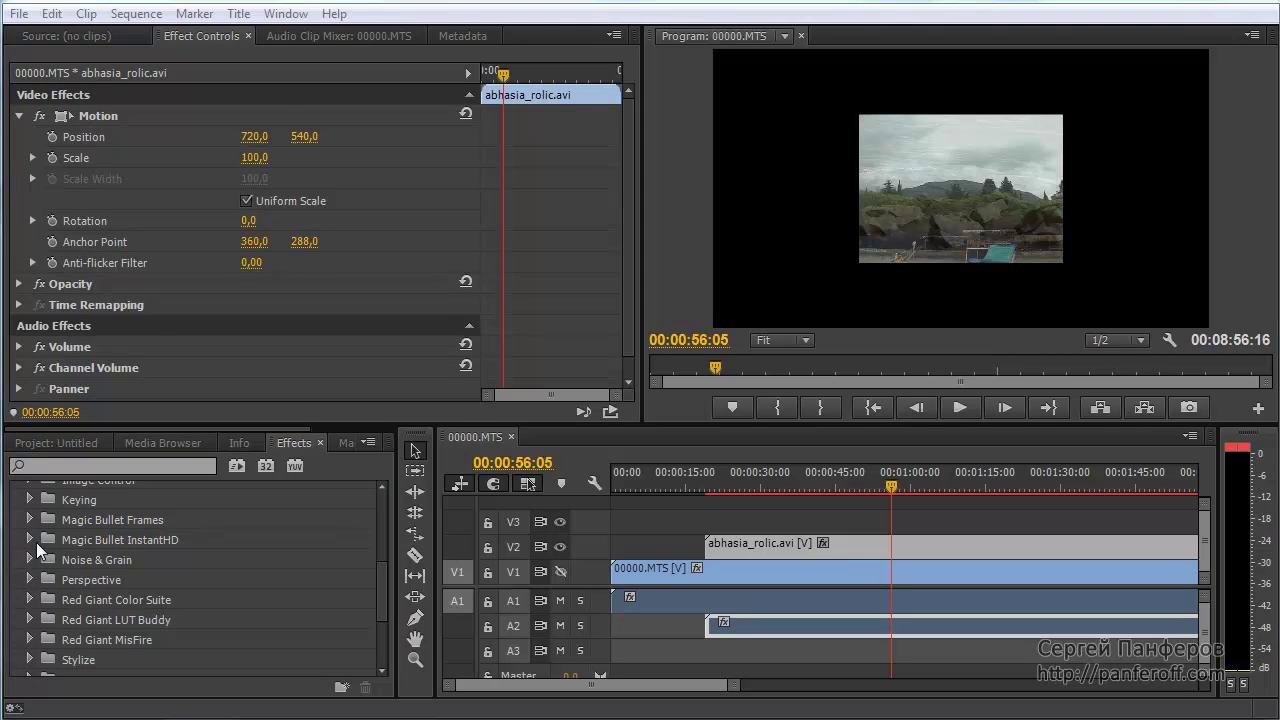
click(30, 539)
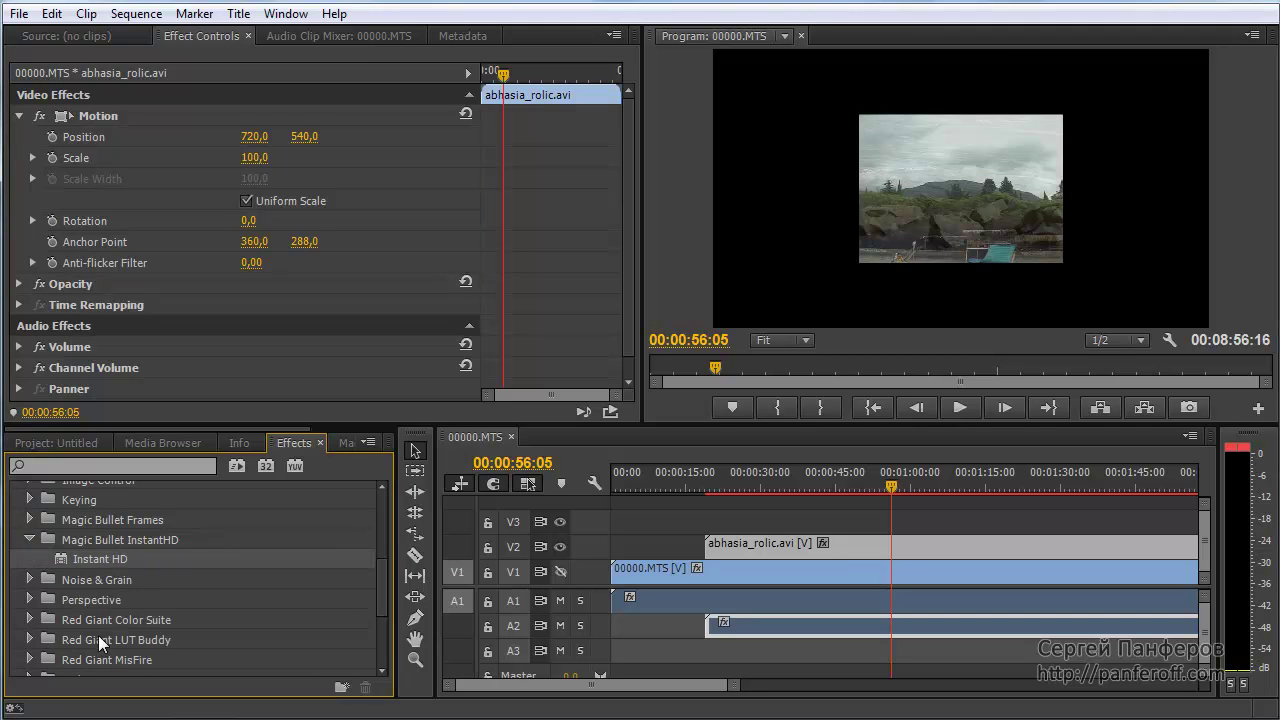
drag(101, 631, 185, 630)
drag(57, 570, 137, 570)
mouse_move(30, 650)
mouse_down()
mouse_move(22, 657)
mouse_move(203, 632)
mouse_move(130, 608)
mouse_move(35, 610)
mouse_move(30, 630)
mouse_up()
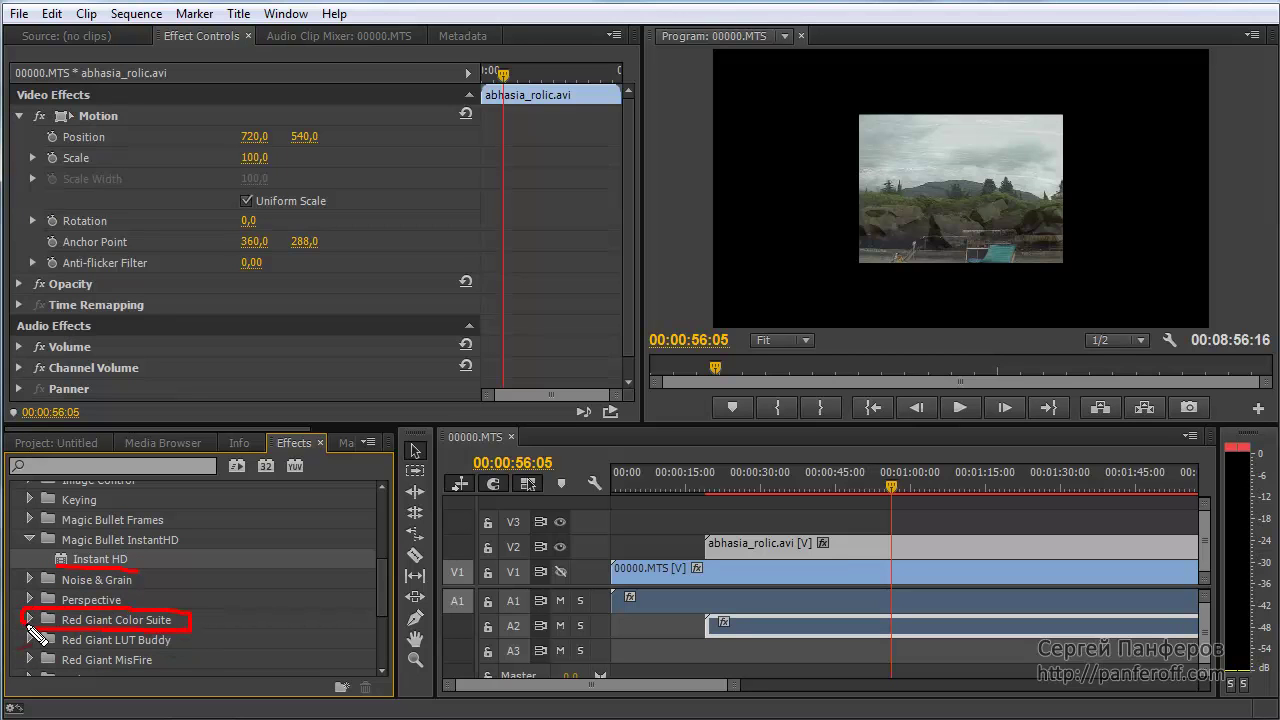
mouse_move(226, 623)
mouse_down()
mouse_move(238, 617)
mouse_move(183, 650)
mouse_up()
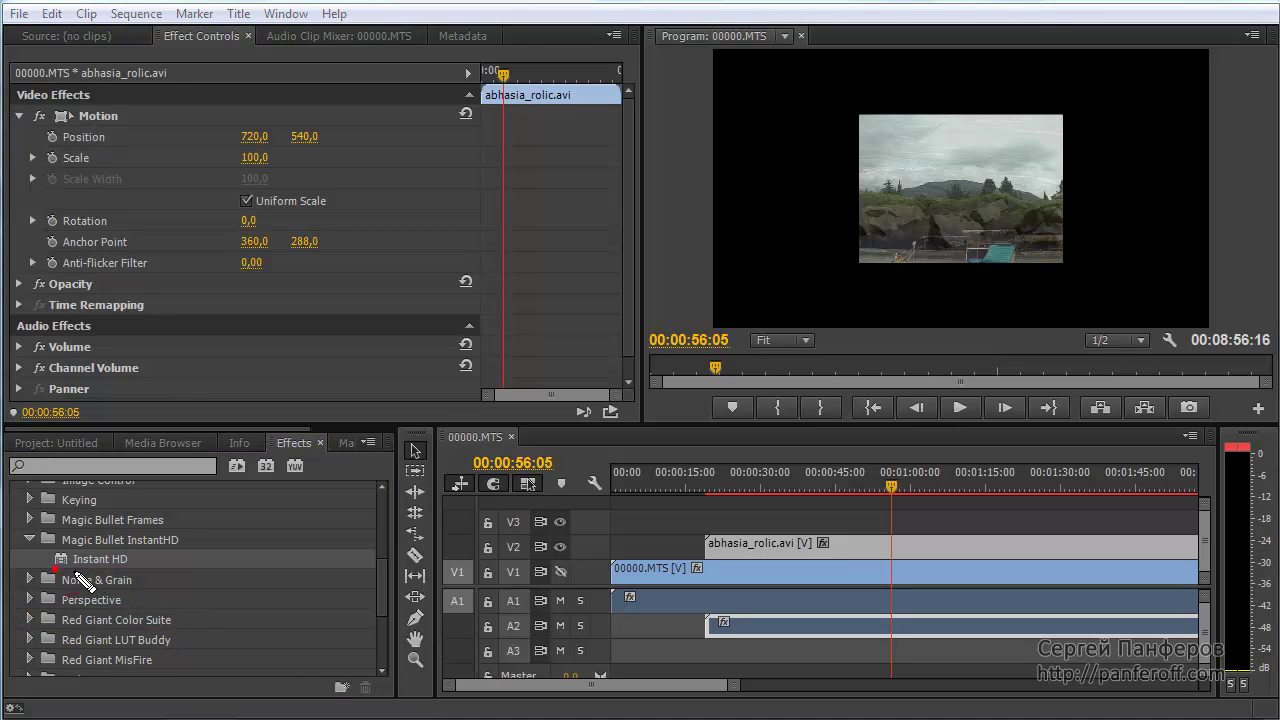
drag(61, 557, 783, 549)
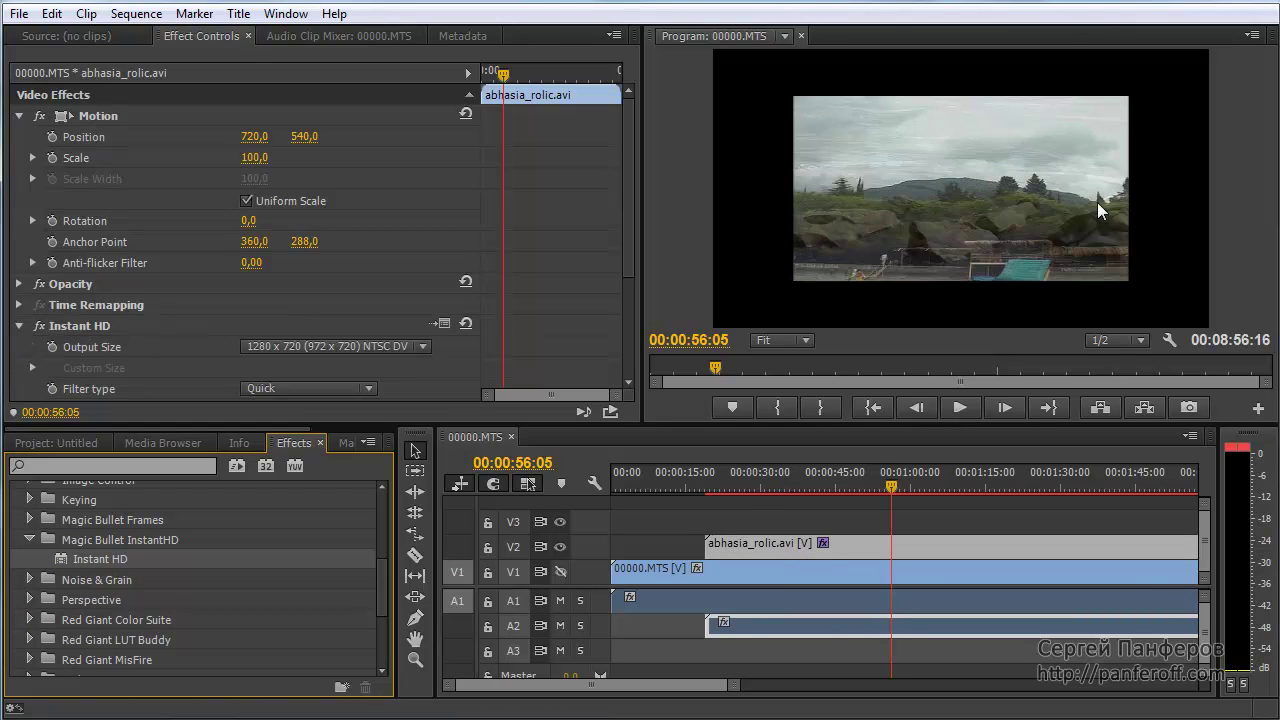
- Collapse the clip's Motion settings and examine the Instant HD parameters, especially the output size
mouse_move(848, 522)
mouse_down()
mouse_move(866, 532)
mouse_move(890, 505)
mouse_up()
mouse_move(786, 104)
mouse_down()
mouse_move(781, 270)
mouse_move(854, 287)
mouse_move(1092, 282)
mouse_move(1124, 266)
mouse_move(1129, 91)
mouse_move(786, 104)
mouse_up()
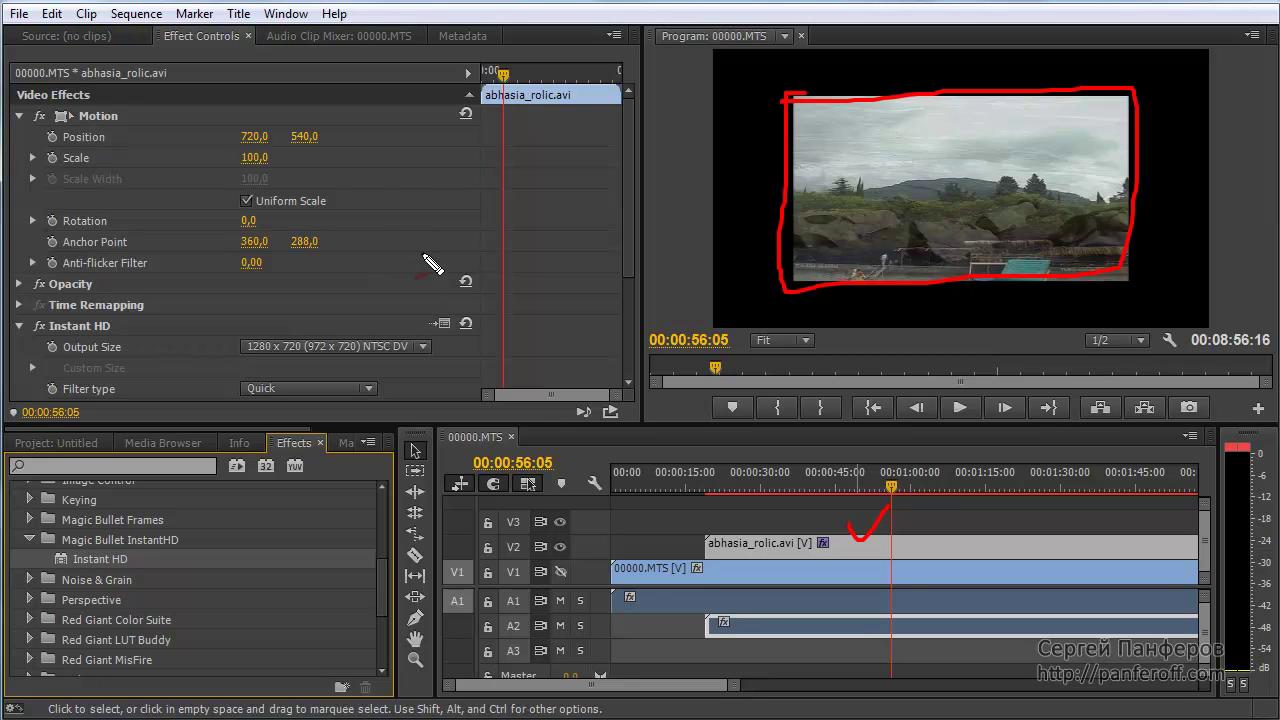
drag(12, 128, 50, 128)
key(Escape)
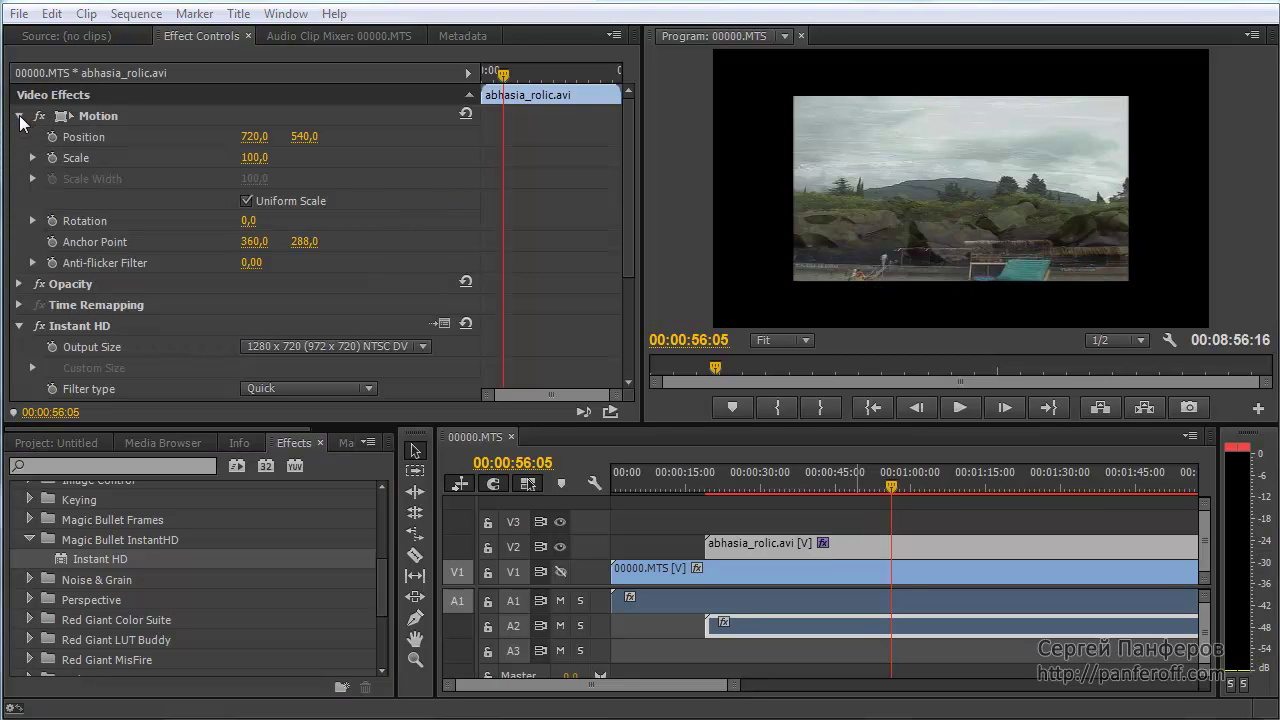
click(18, 116)
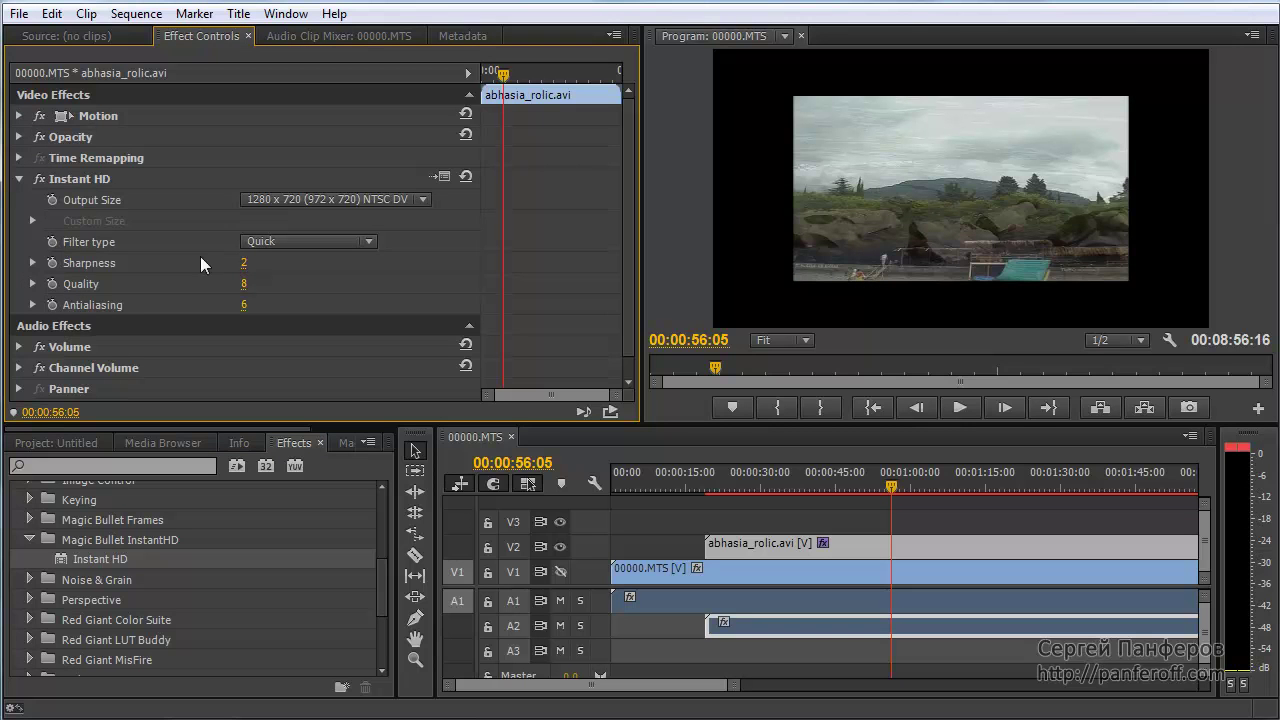
click(18, 178)
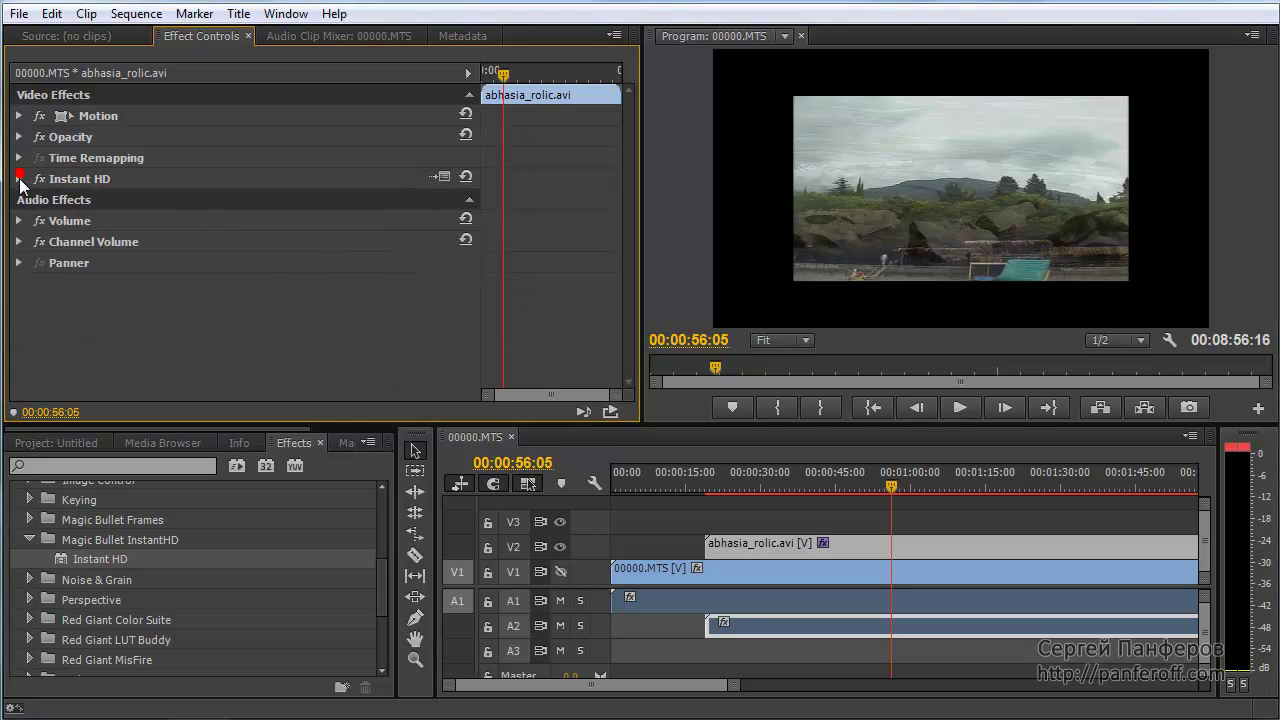
click(18, 178)
drag(48, 184, 118, 185)
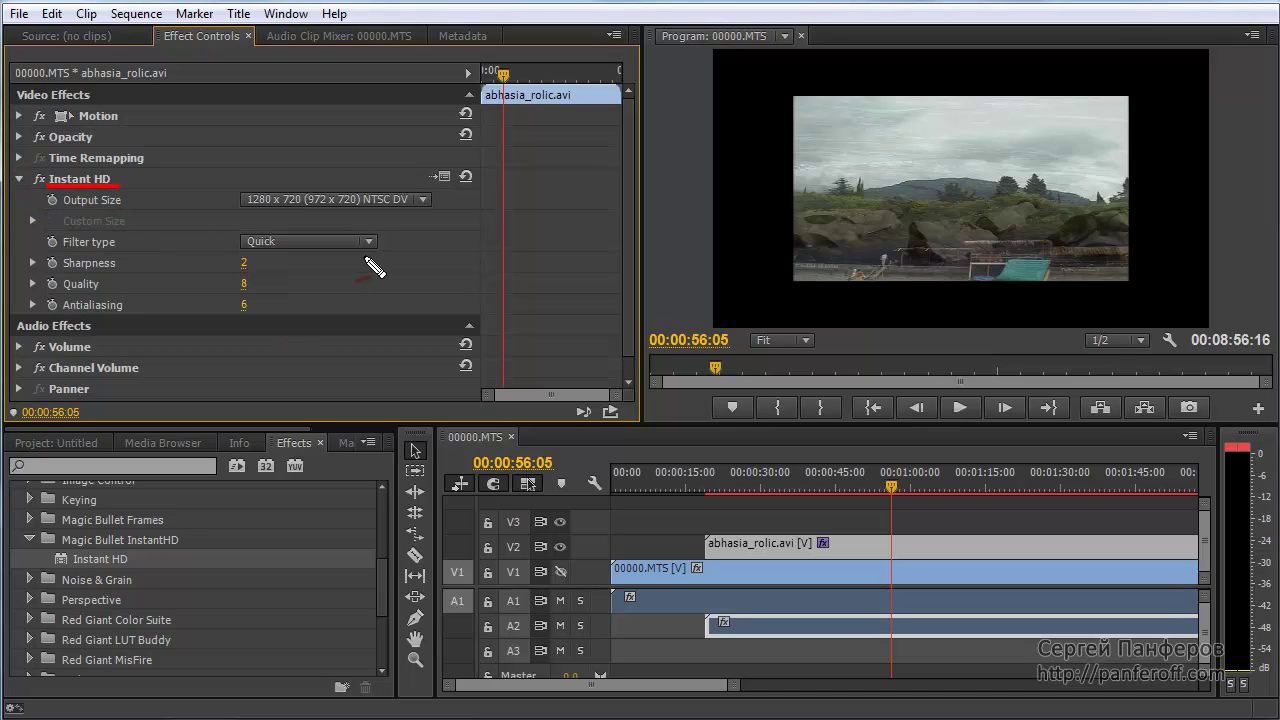
drag(237, 207, 427, 208)
mouse_move(236, 210)
mouse_down()
mouse_move(303, 189)
mouse_move(446, 195)
mouse_move(440, 208)
mouse_move(397, 198)
mouse_move(418, 175)
mouse_up()
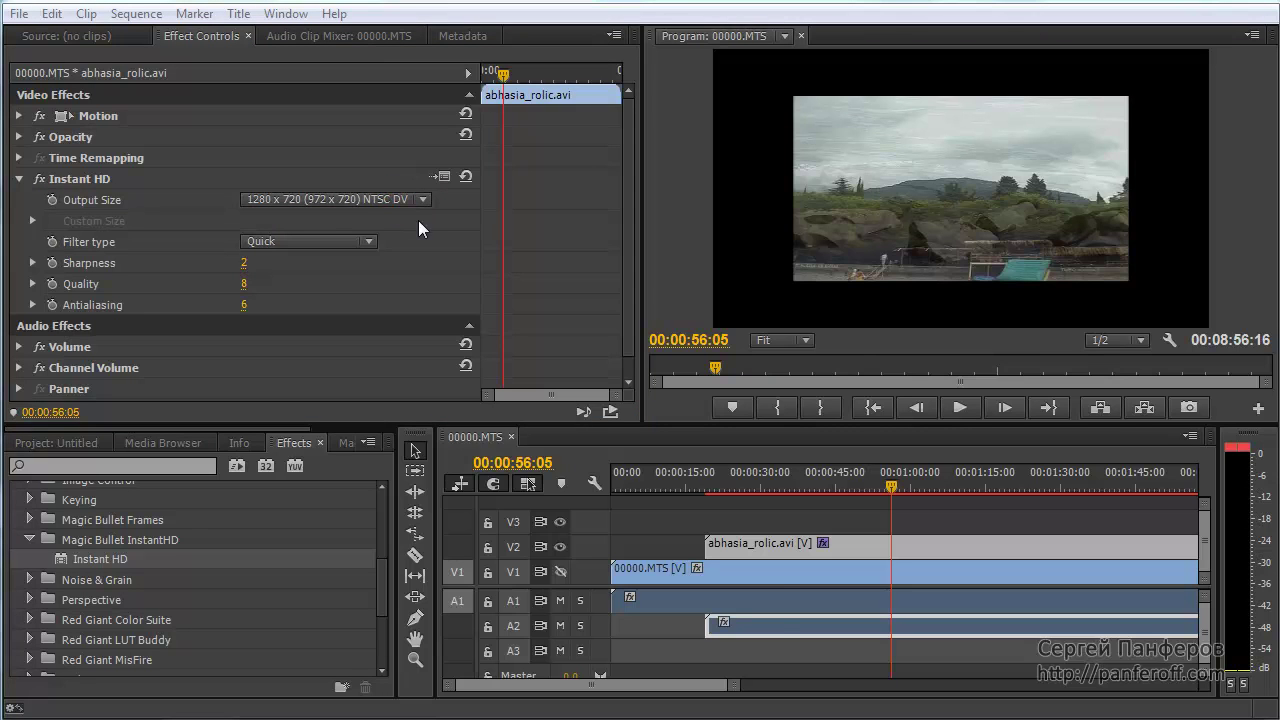
- Set the Instant HD output size to 1440 x 1080 (1440 x 1080) PAL DV/D1 Widescreen
click(422, 199)
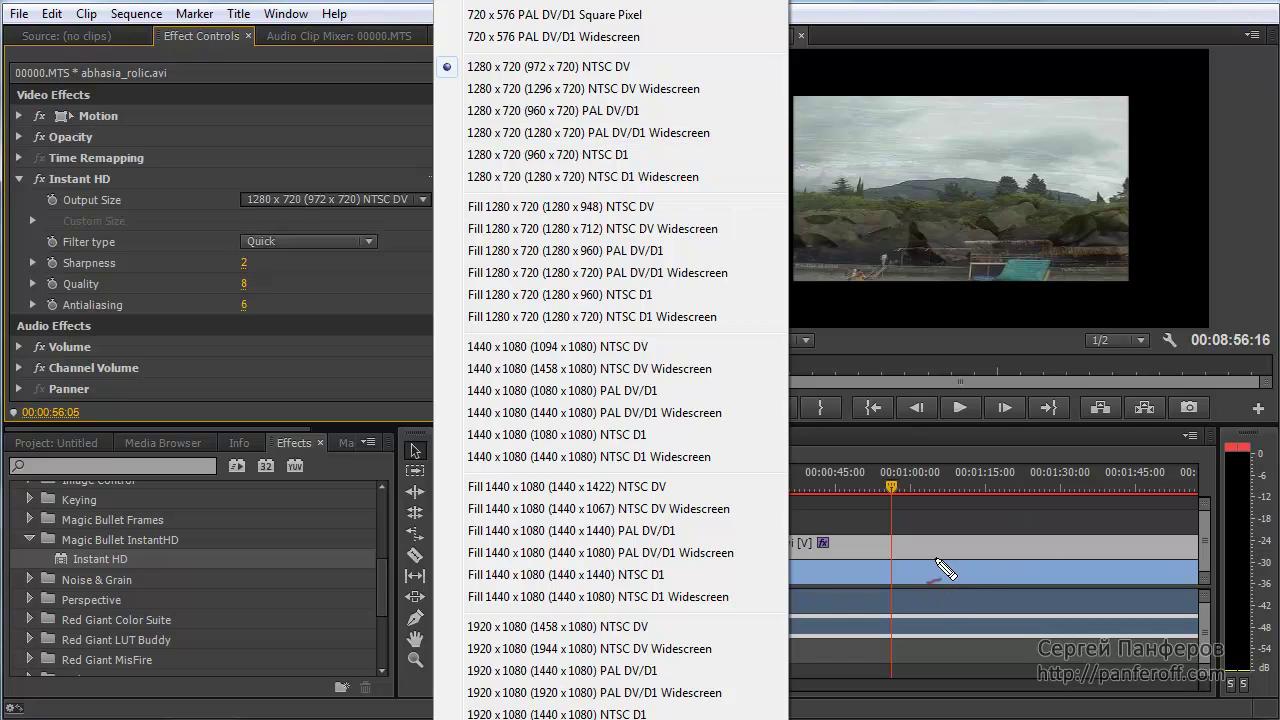
mouse_move(938, 562)
mouse_down()
mouse_move(950, 573)
mouse_move(982, 552)
mouse_up()
drag(467, 462, 712, 465)
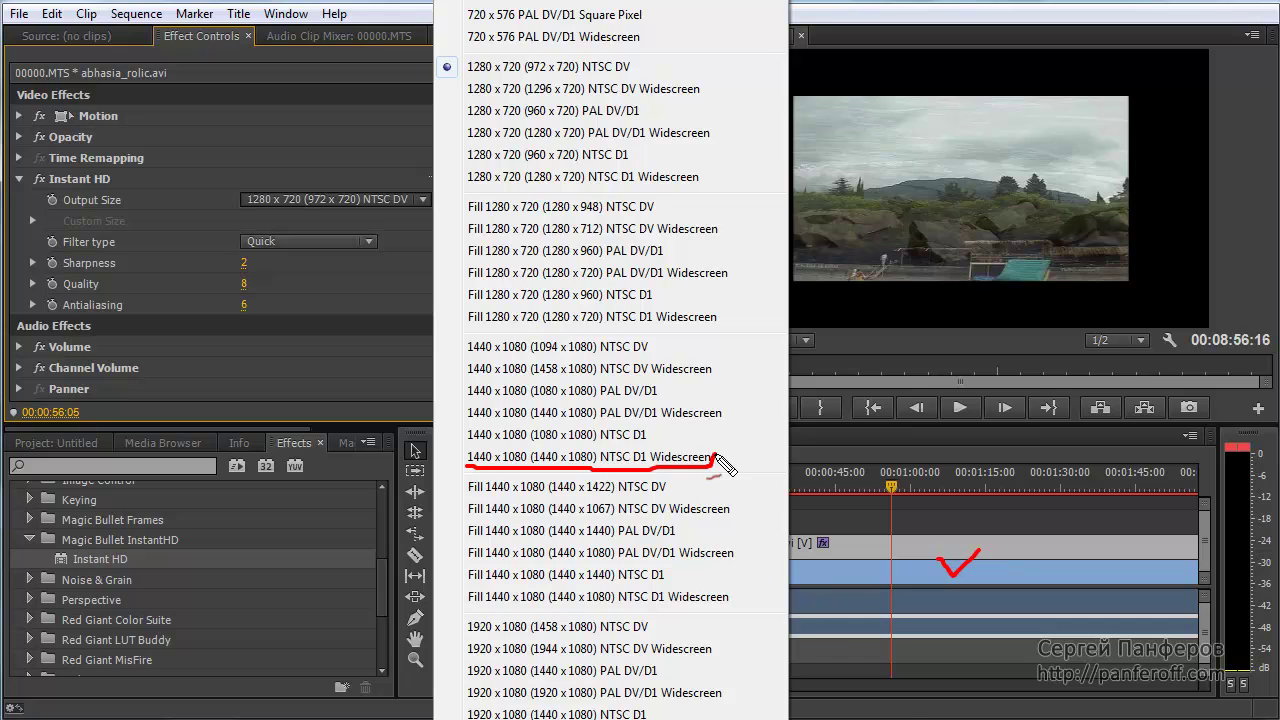
key(Escape)
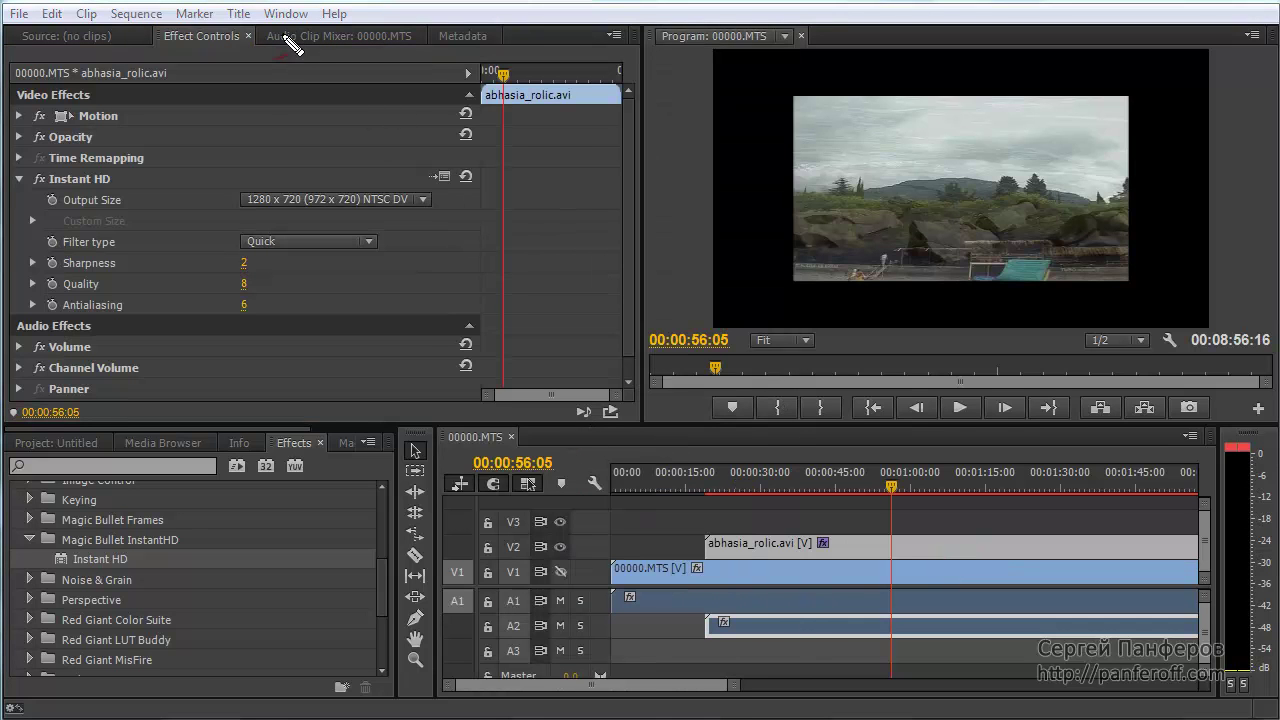
click(424, 199)
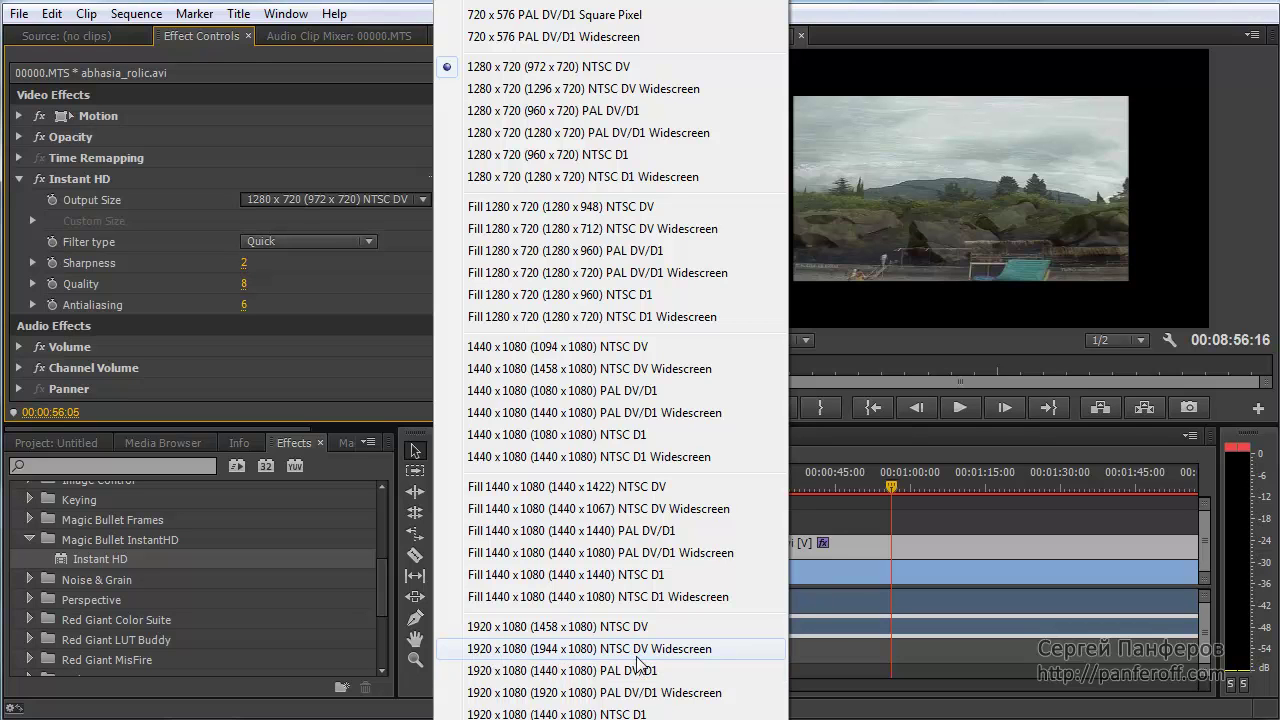
click(610, 414)
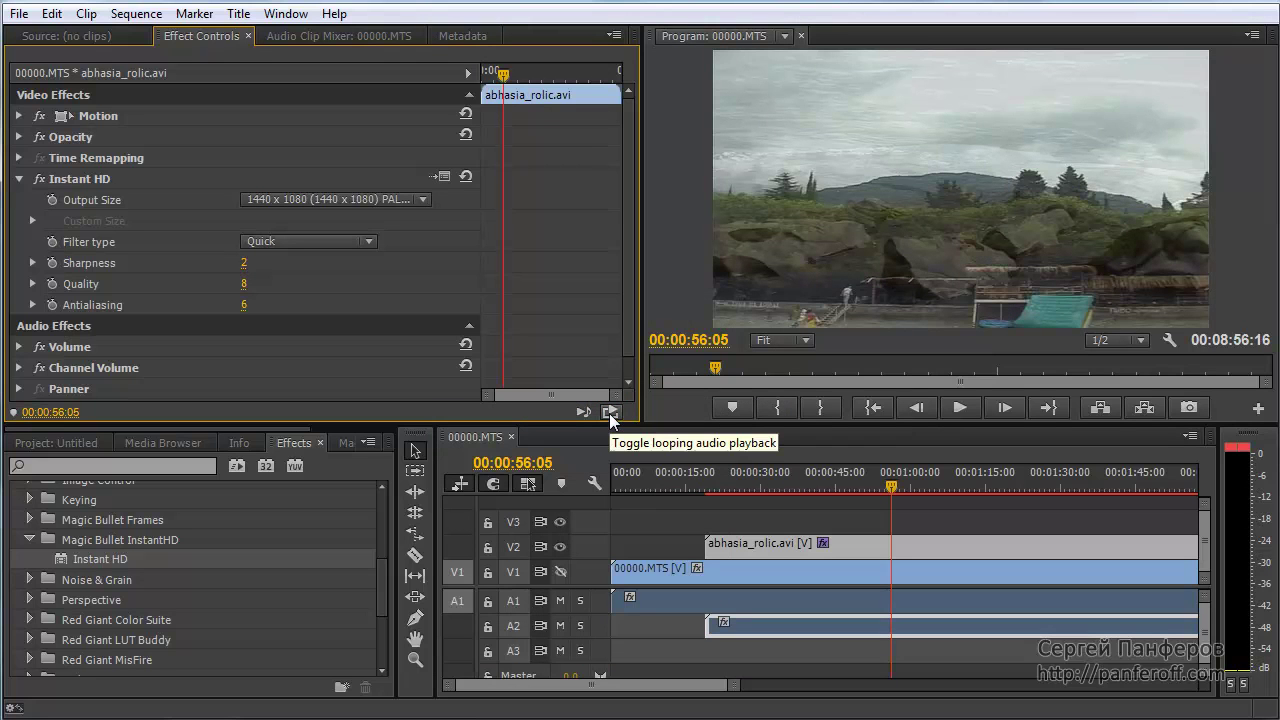
mouse_move(1212, 50)
mouse_down()
mouse_move(740, 46)
mouse_move(717, 186)
mouse_move(760, 340)
mouse_move(1160, 338)
mouse_move(1222, 205)
mouse_move(1212, 50)
mouse_up()
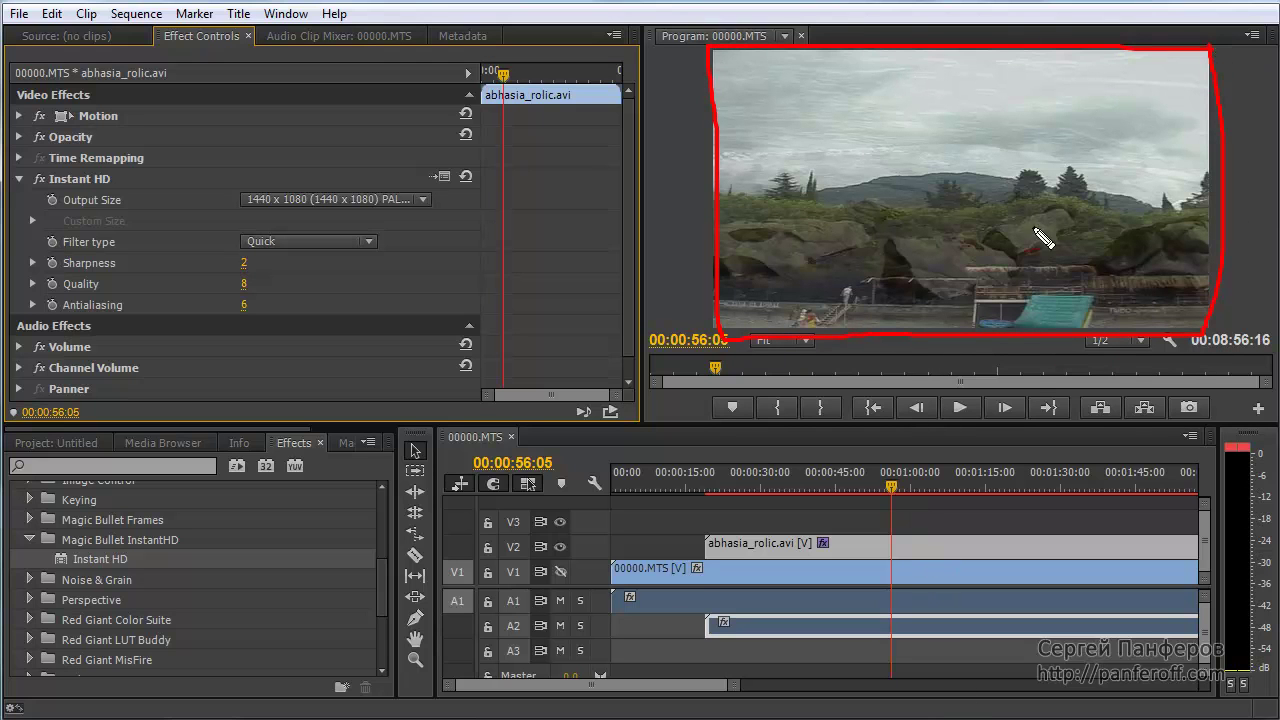
key(Escape)
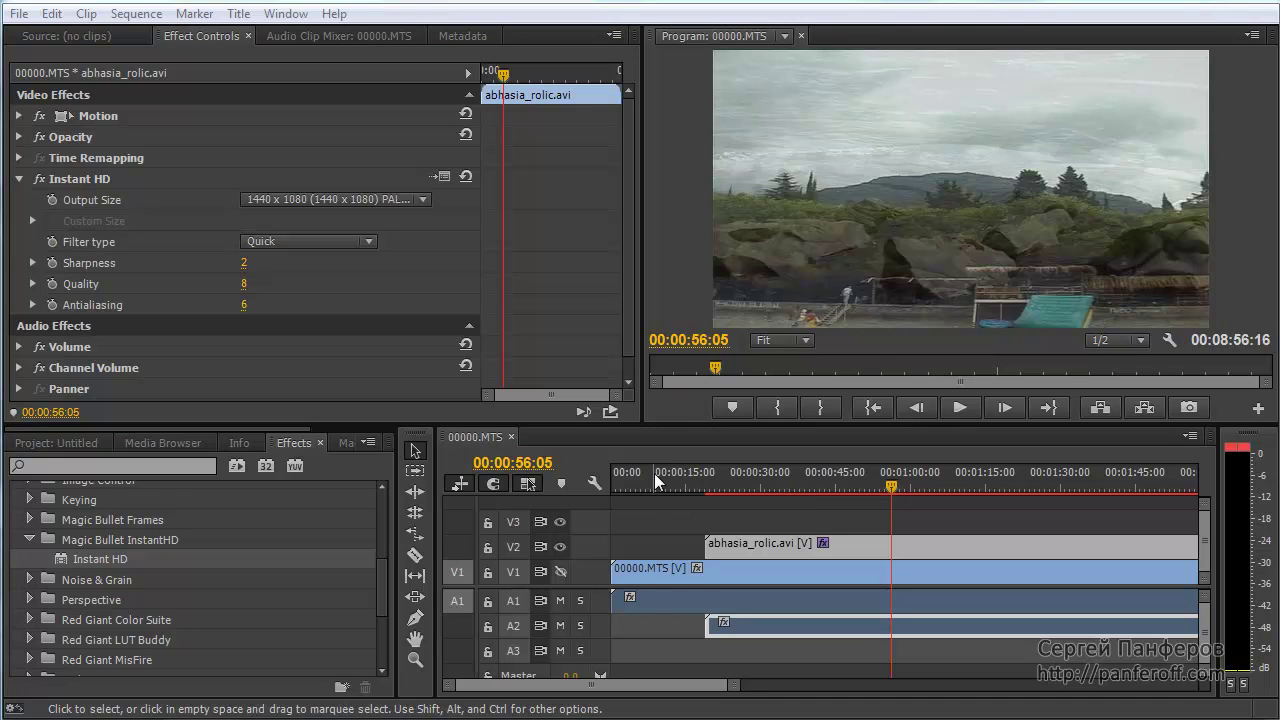
- Move the playhead to 00:01:05:05 and examine how the upscaled clip fills the frame
mouse_move(622, 548)
mouse_down()
mouse_move(643, 582)
mouse_move(678, 516)
mouse_up()
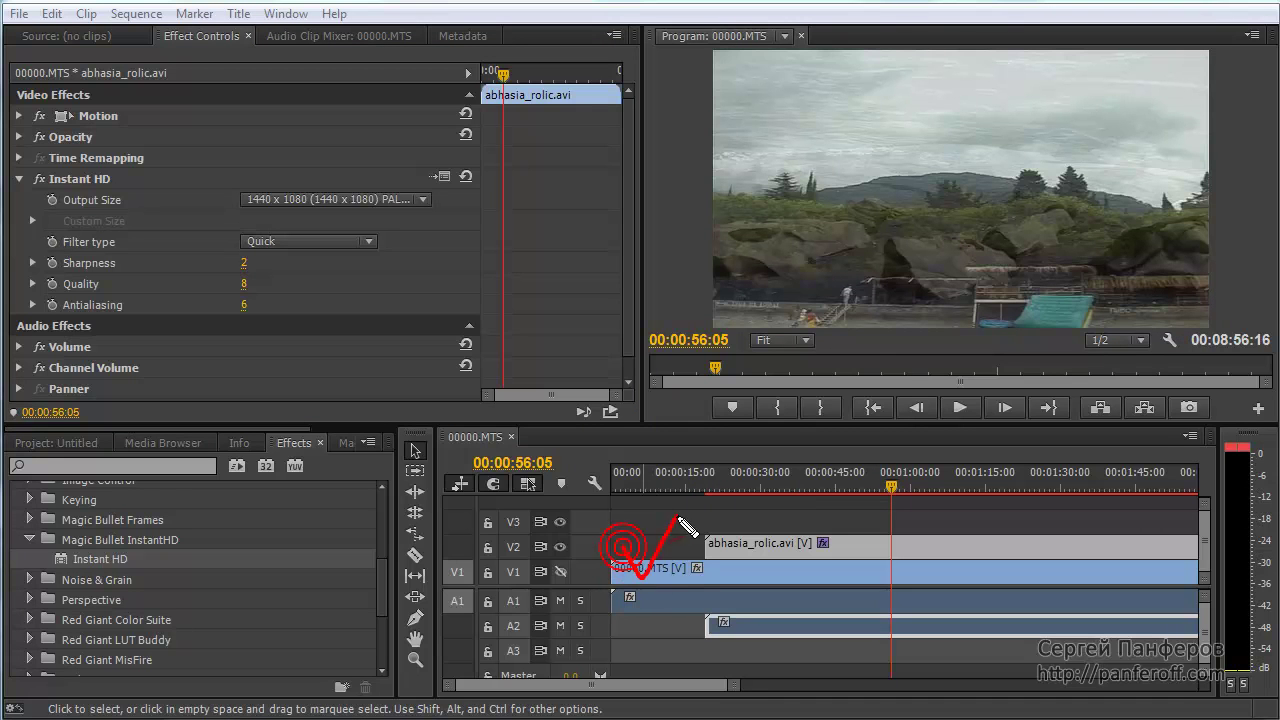
mouse_move(805, 518)
mouse_down()
mouse_move(838, 524)
mouse_move(855, 484)
mouse_up()
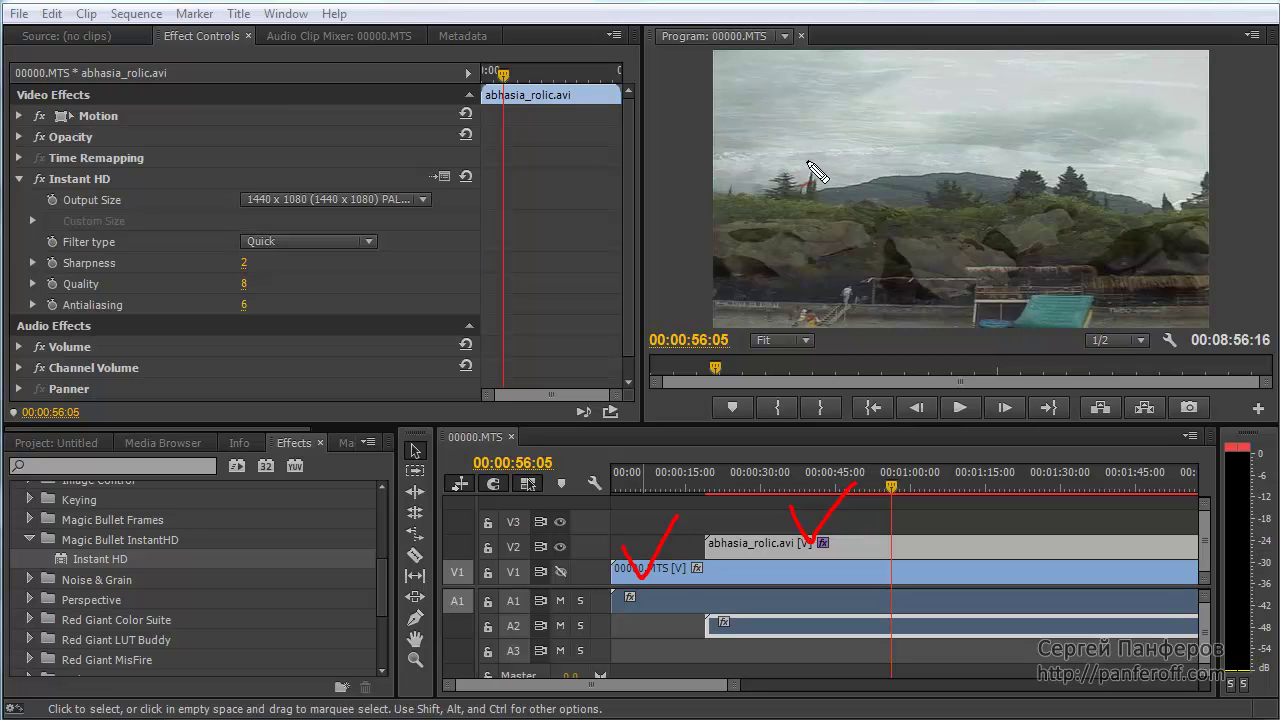
mouse_move(885, 155)
mouse_down()
mouse_move(761, 98)
mouse_move(905, 104)
mouse_move(733, 95)
mouse_up()
mouse_move(1062, 240)
mouse_down()
mouse_move(1120, 217)
mouse_move(1130, 285)
mouse_up()
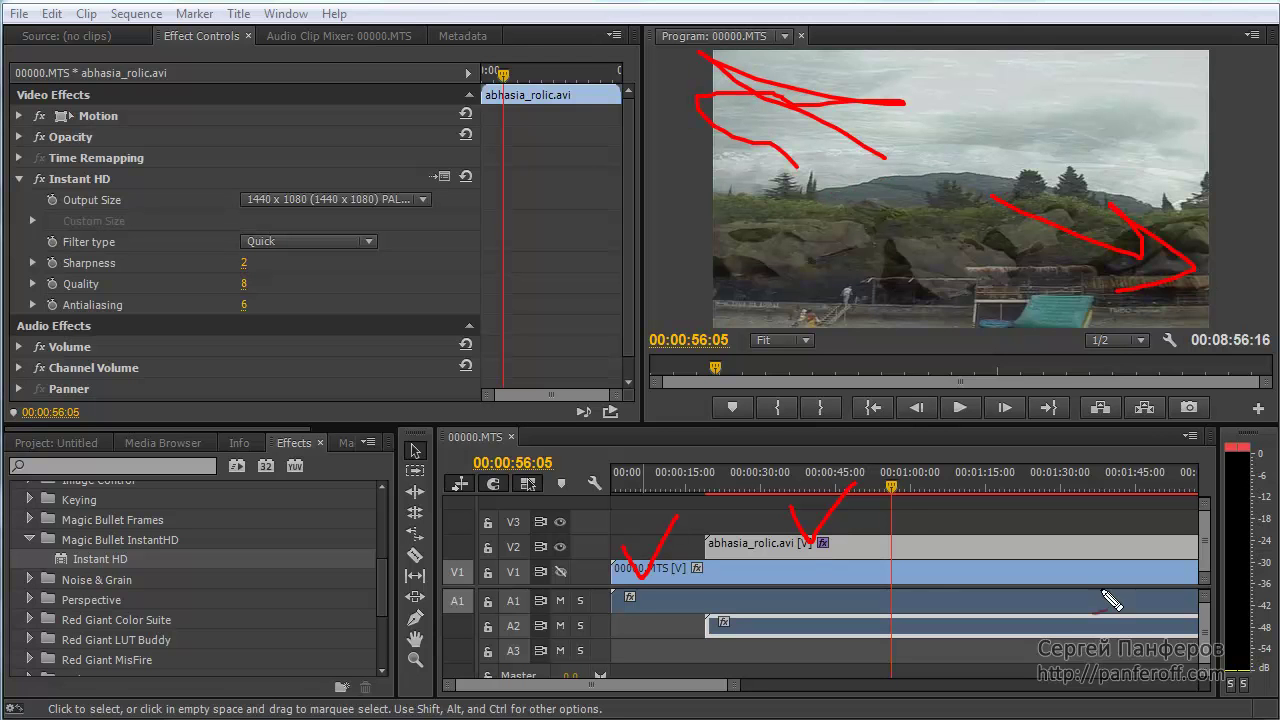
key(Escape)
drag(890, 490, 937, 492)
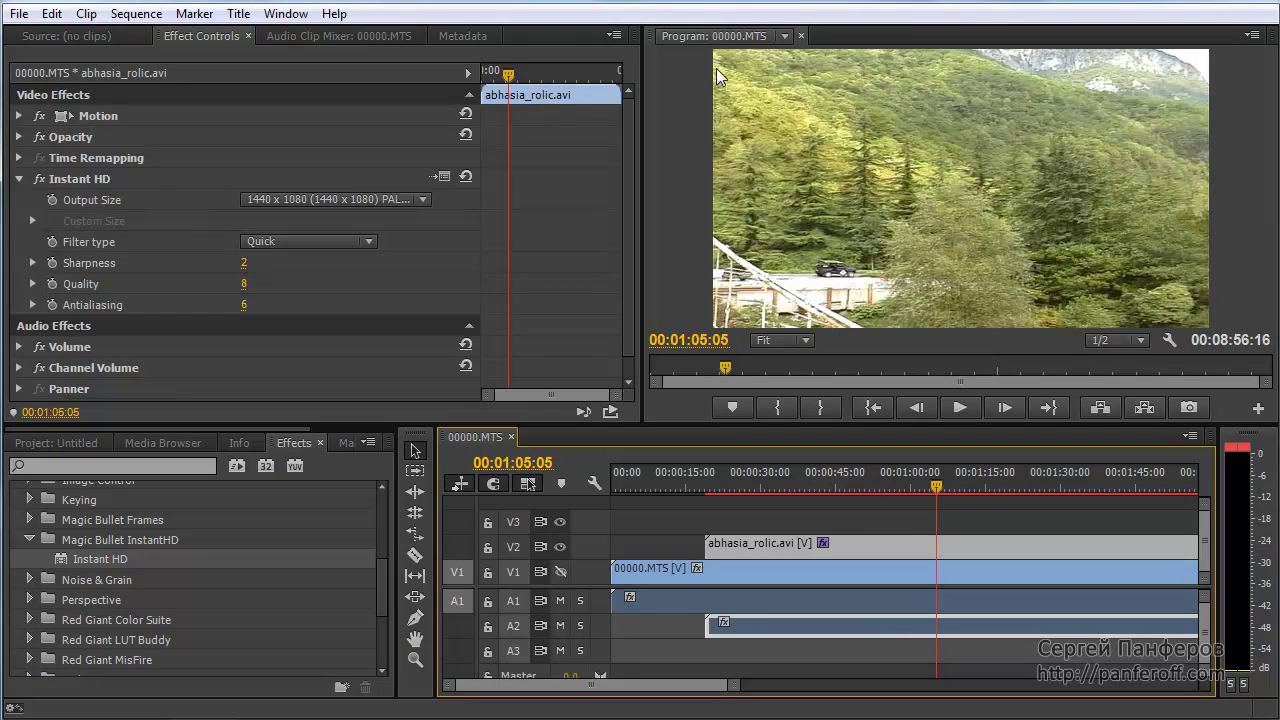
mouse_move(718, 55)
mouse_down()
mouse_move(722, 377)
mouse_move(1172, 340)
mouse_move(1206, 115)
mouse_move(1204, 25)
mouse_move(834, 25)
mouse_move(714, 38)
mouse_up()
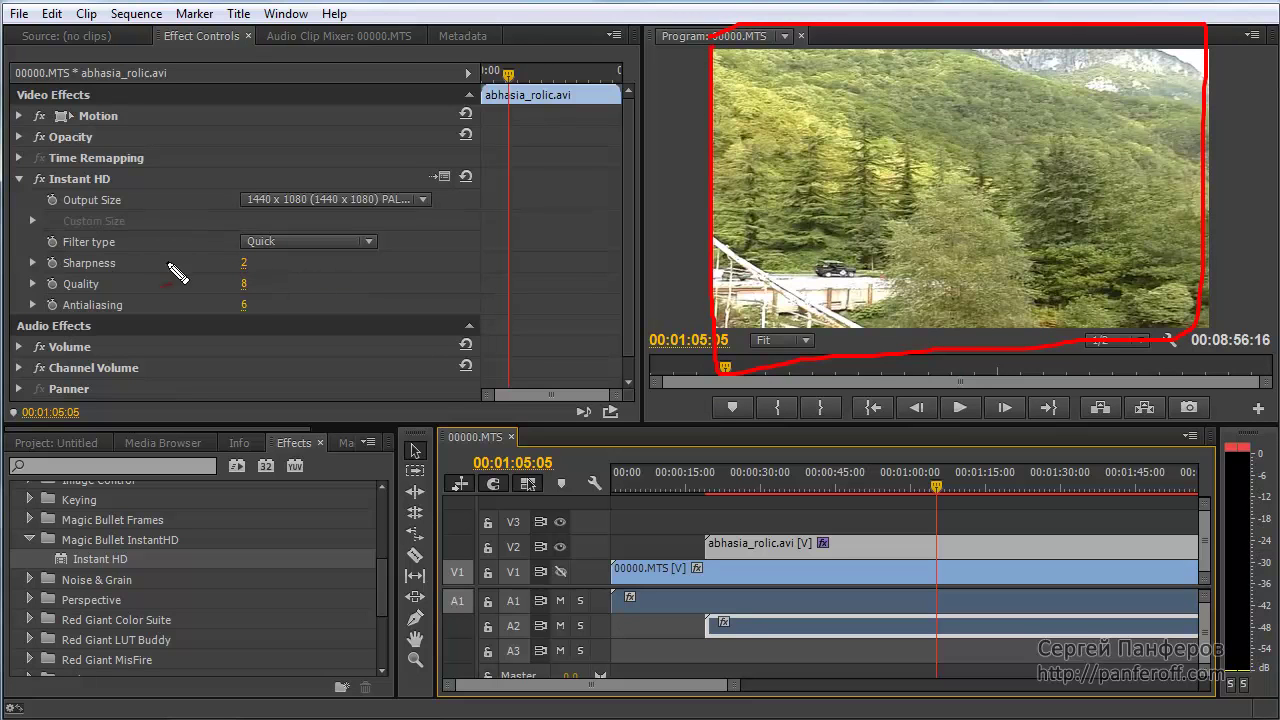
key(Escape)
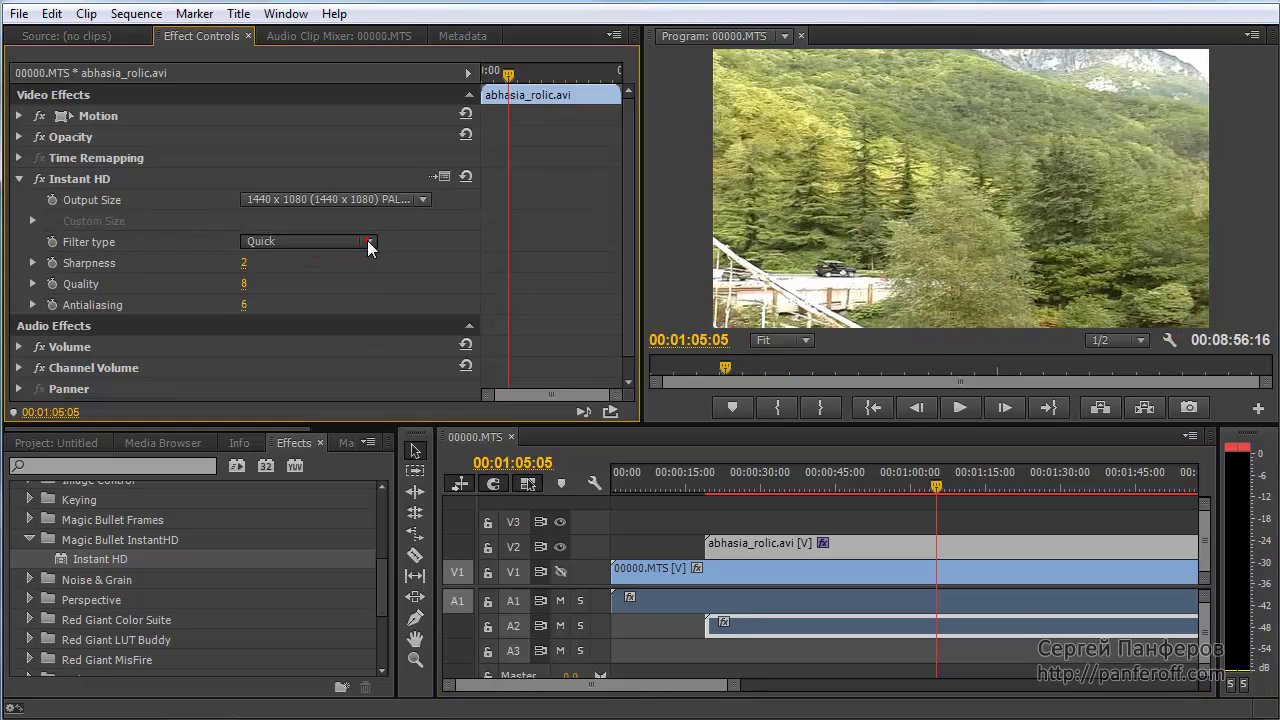
- Set the Instant HD filter type to Best
click(368, 241)
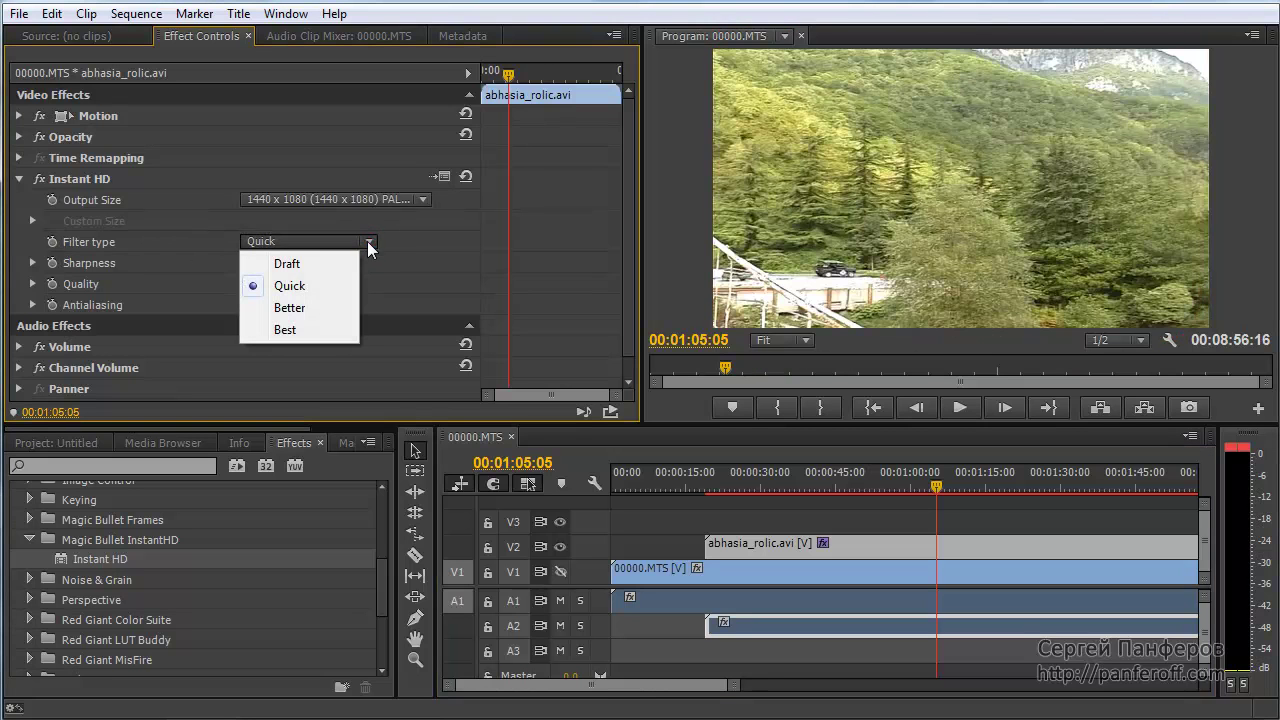
click(285, 330)
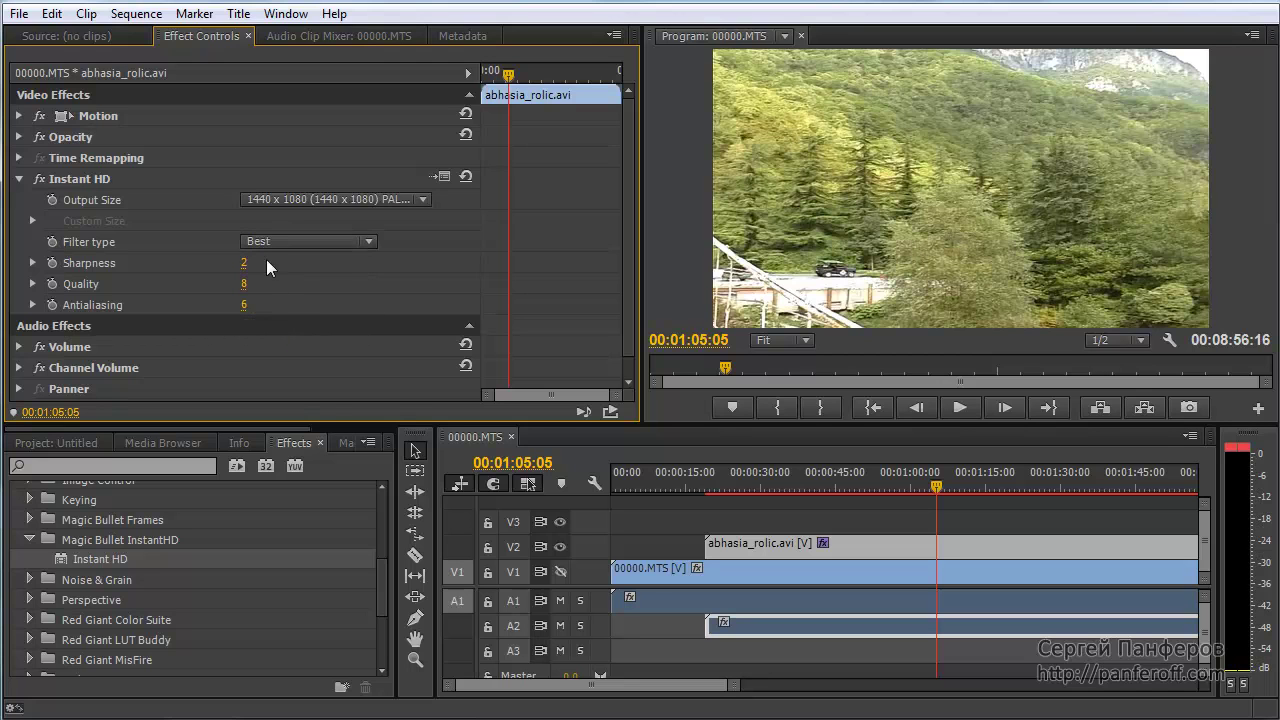
- Set the Instant HD sharpness to 5 and the quality to 10 for abhasia_rolic.avi
drag(248, 286, 288, 284)
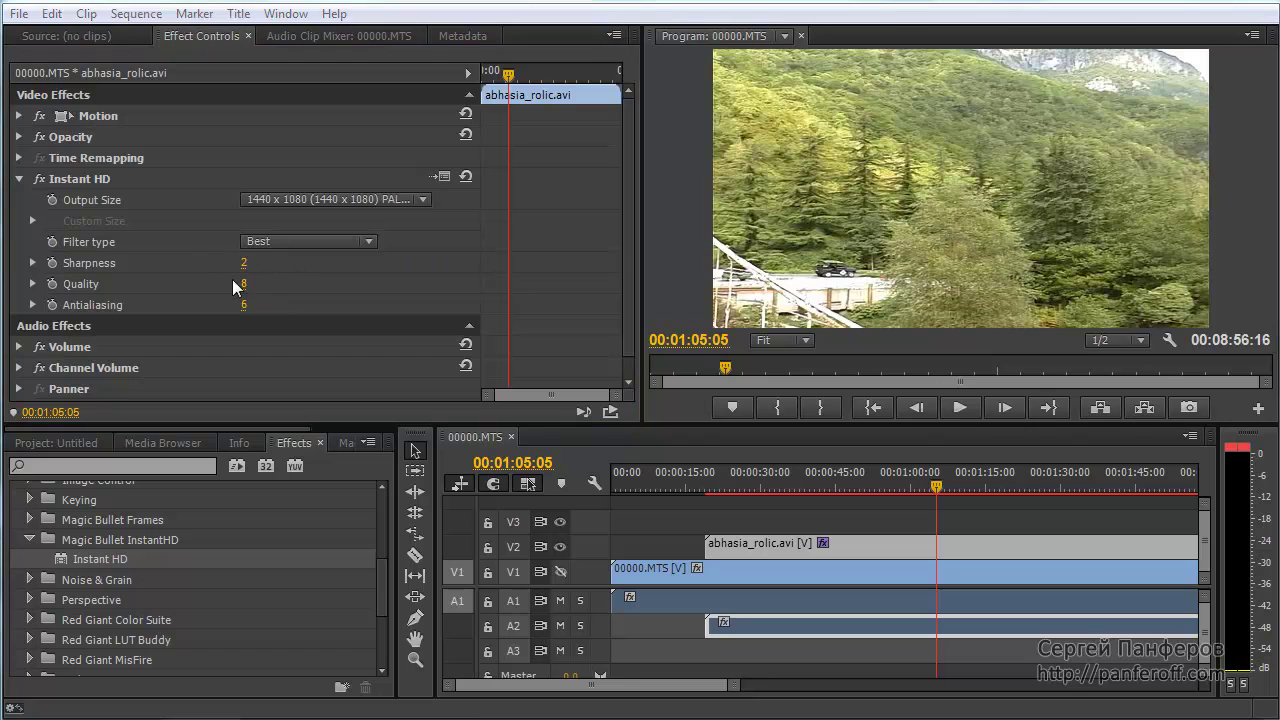
click(244, 265)
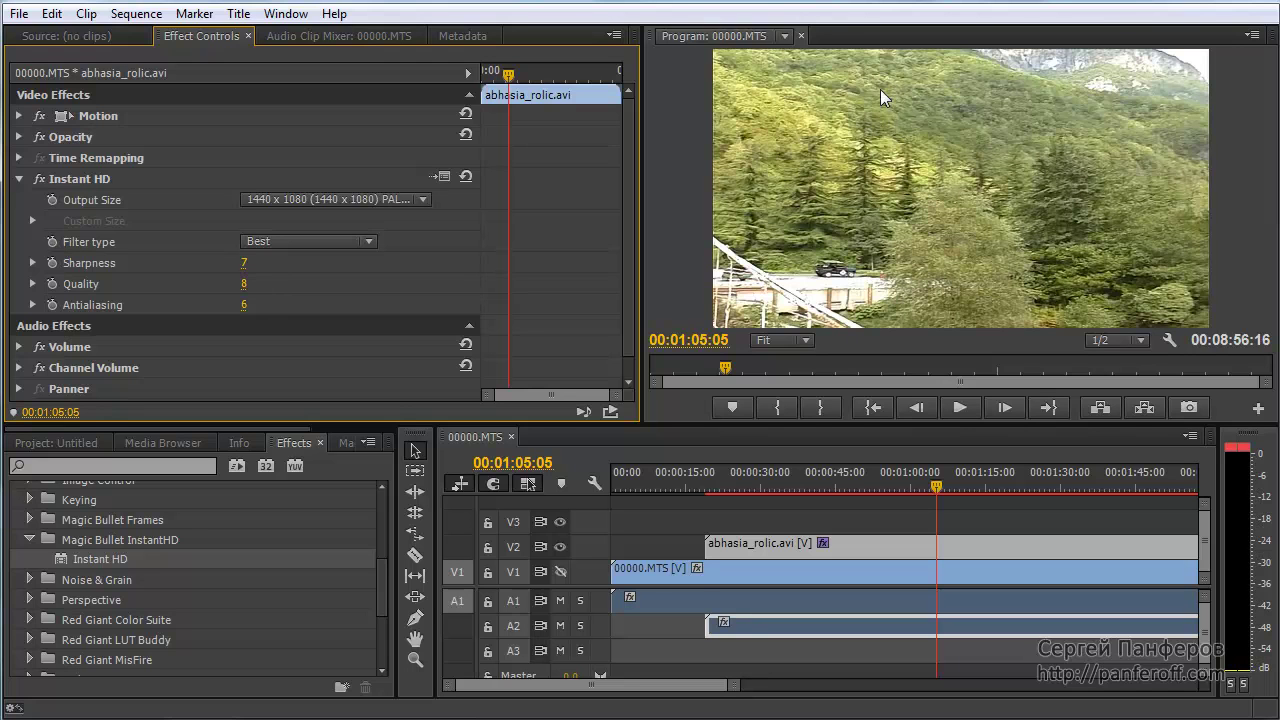
drag(253, 262, 243, 264)
drag(245, 283, 200, 283)
drag(267, 285, 264, 285)
- Examine the upscaled picture at several points of the sequence, ending with the playhead at 00:01:18:00
drag(925, 106, 858, 187)
drag(983, 160, 1060, 232)
mouse_move(1148, 183)
mouse_down()
mouse_move(1158, 238)
mouse_move(1102, 263)
mouse_up()
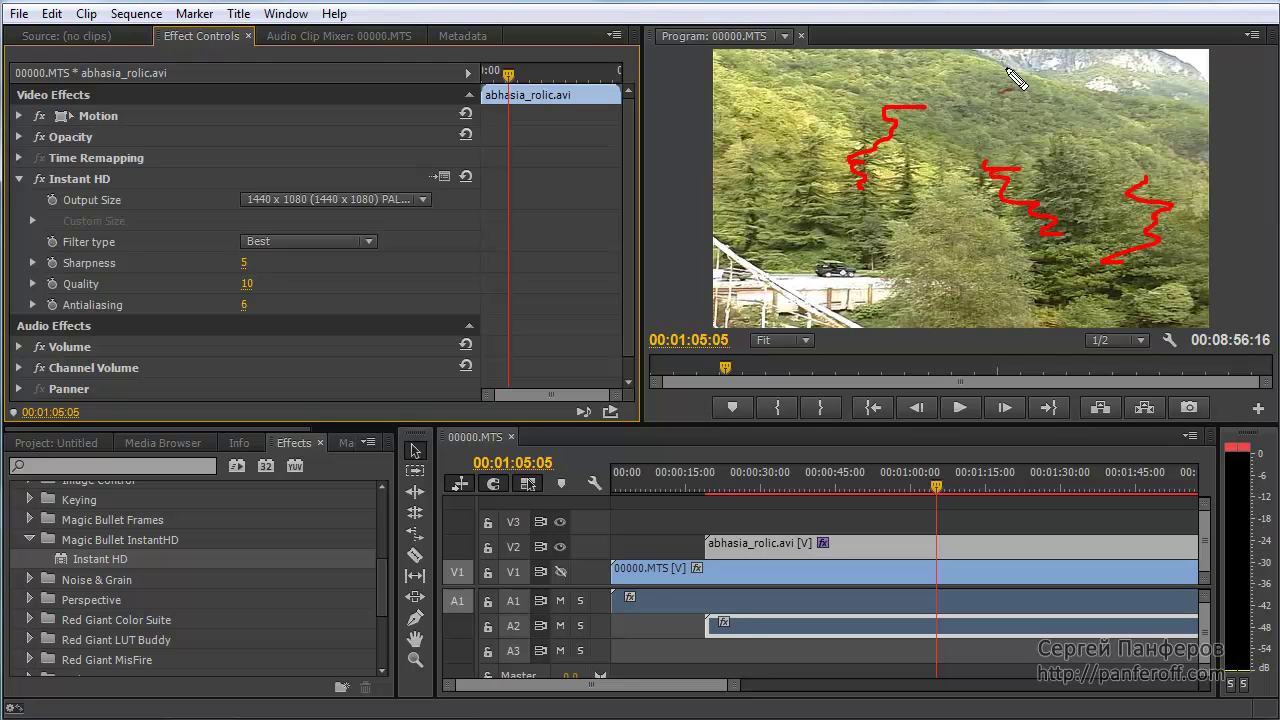
key(Escape)
click(683, 474)
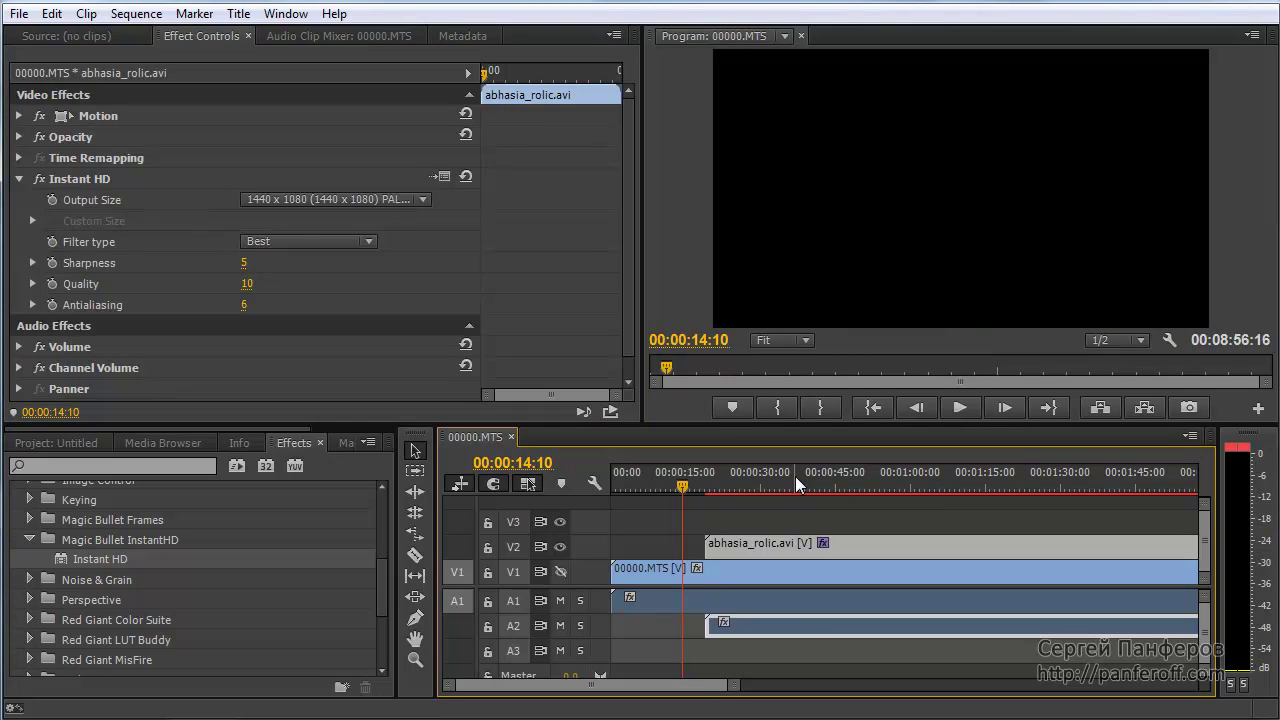
click(795, 476)
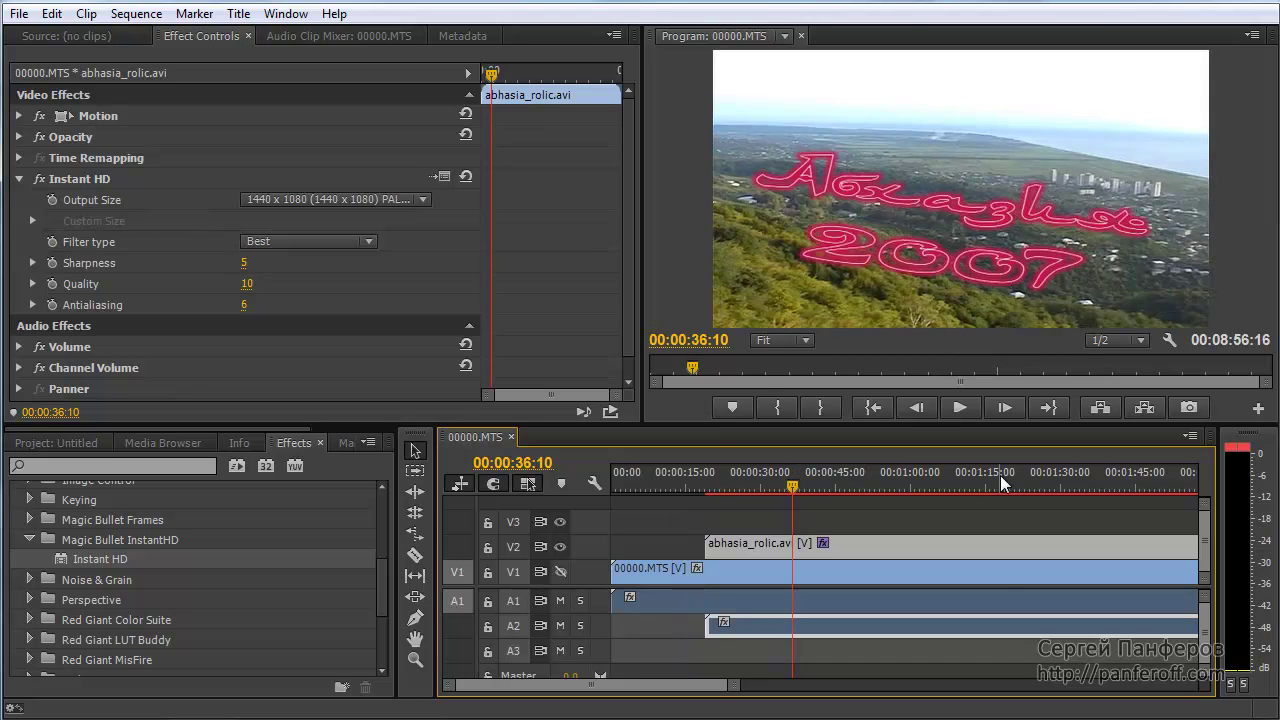
click(1000, 475)
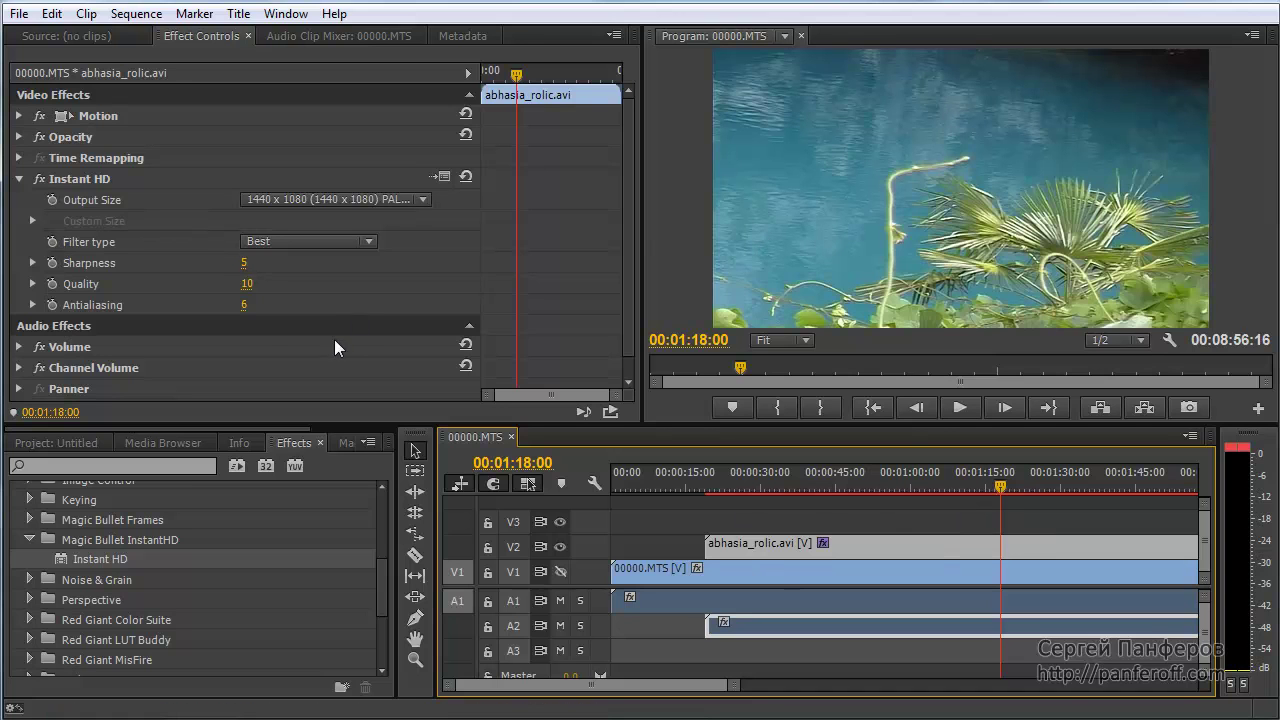
- Set the Instant HD antialiasing to 10
mouse_move(237, 318)
mouse_down()
mouse_move(275, 320)
mouse_move(257, 322)
mouse_up()
key(Escape)
drag(243, 307, 276, 305)
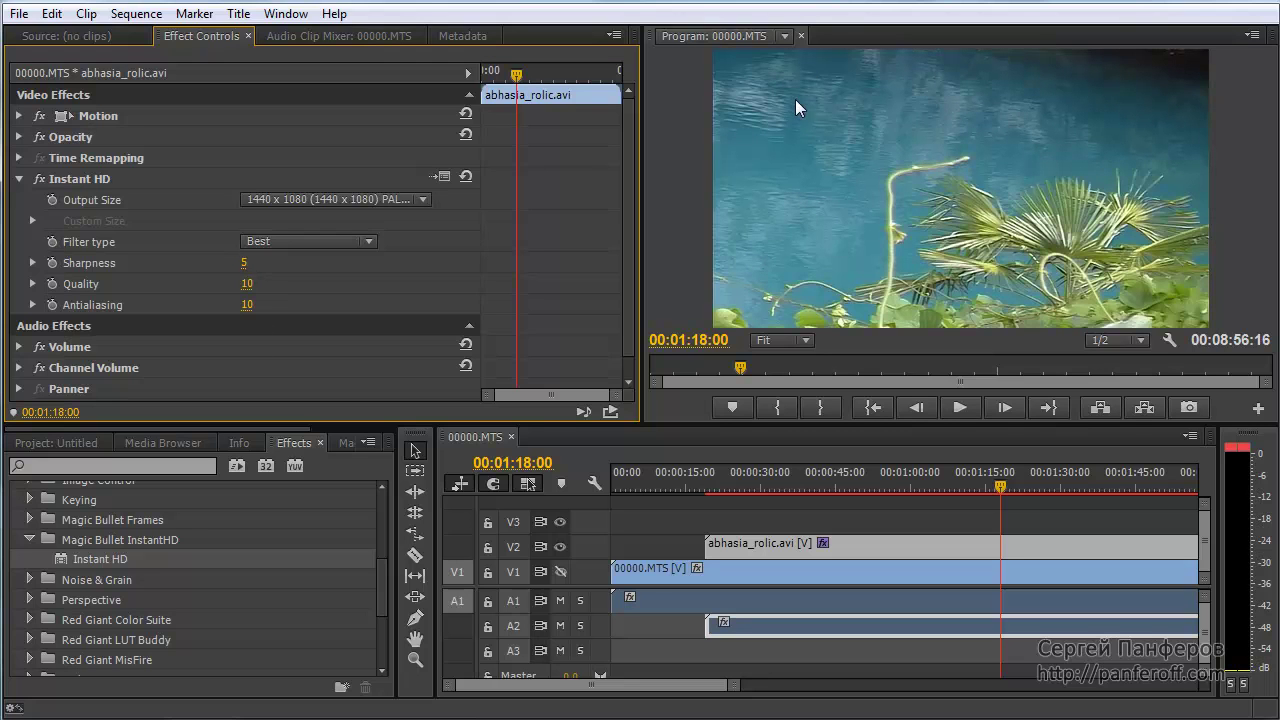
click(246, 304)
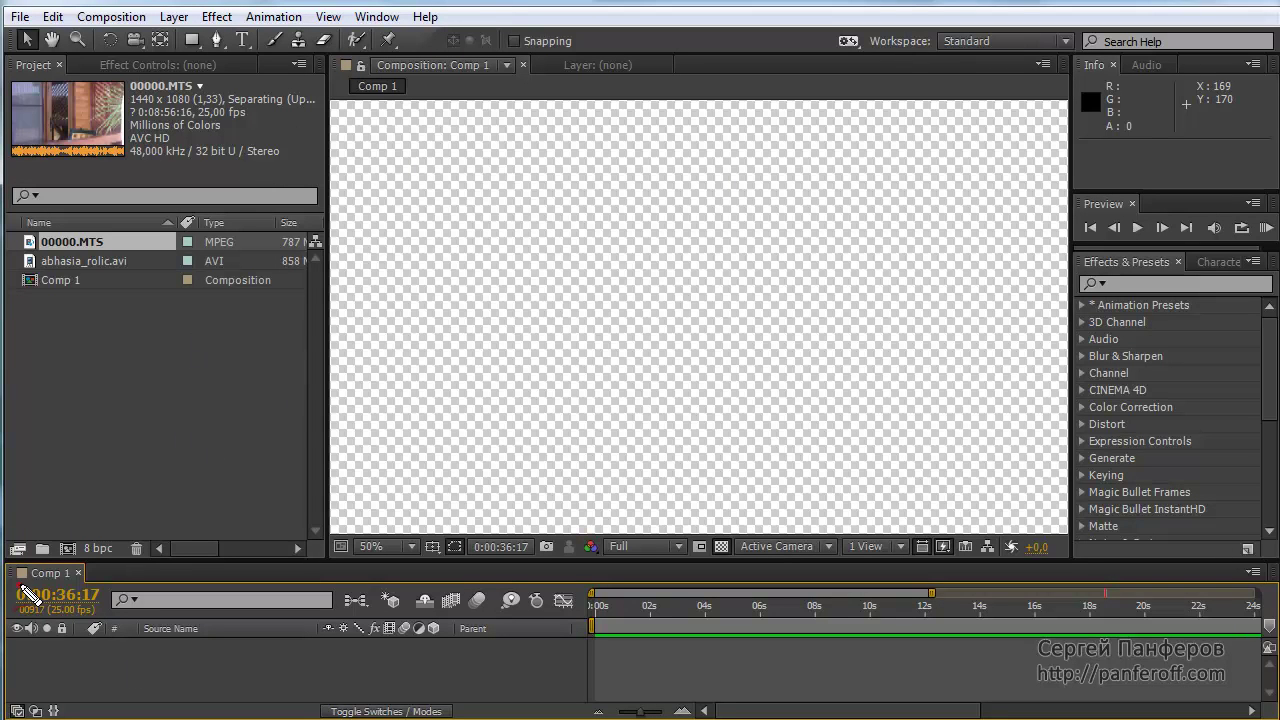
- Switch to After Effects and check the width and height in Comp 1's composition settings, leaving them as they are
click(120, 14)
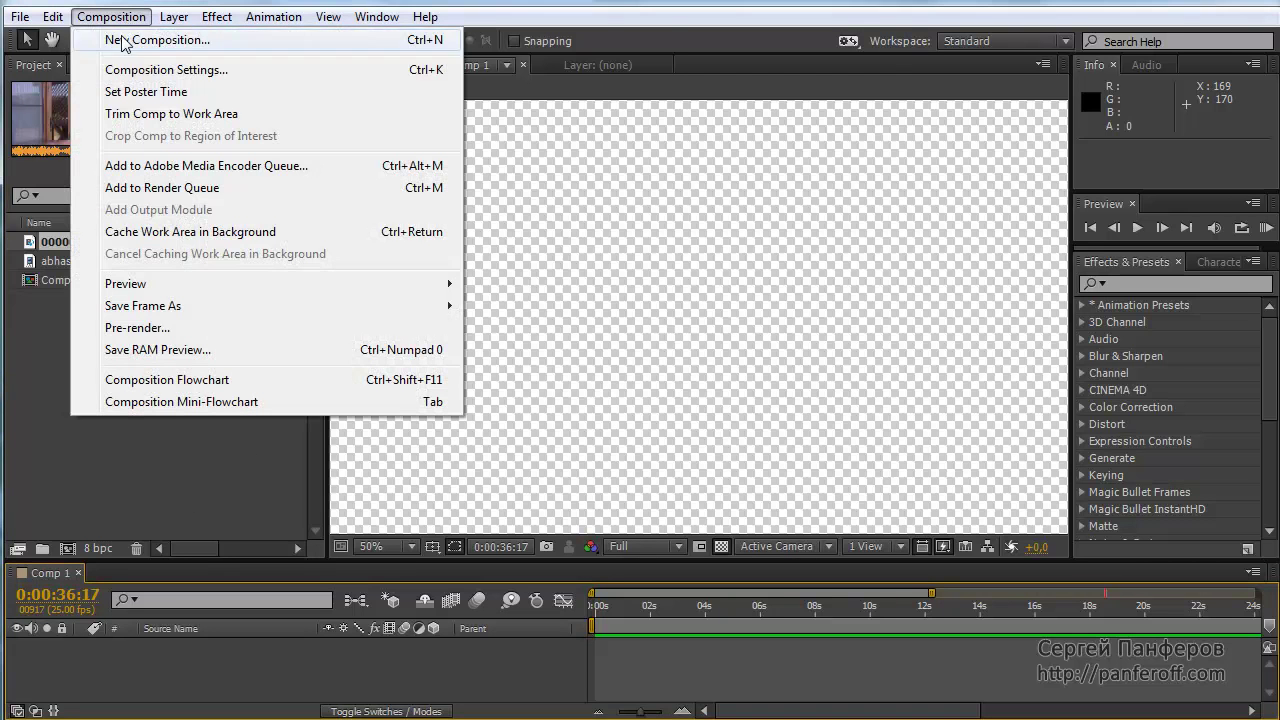
click(162, 80)
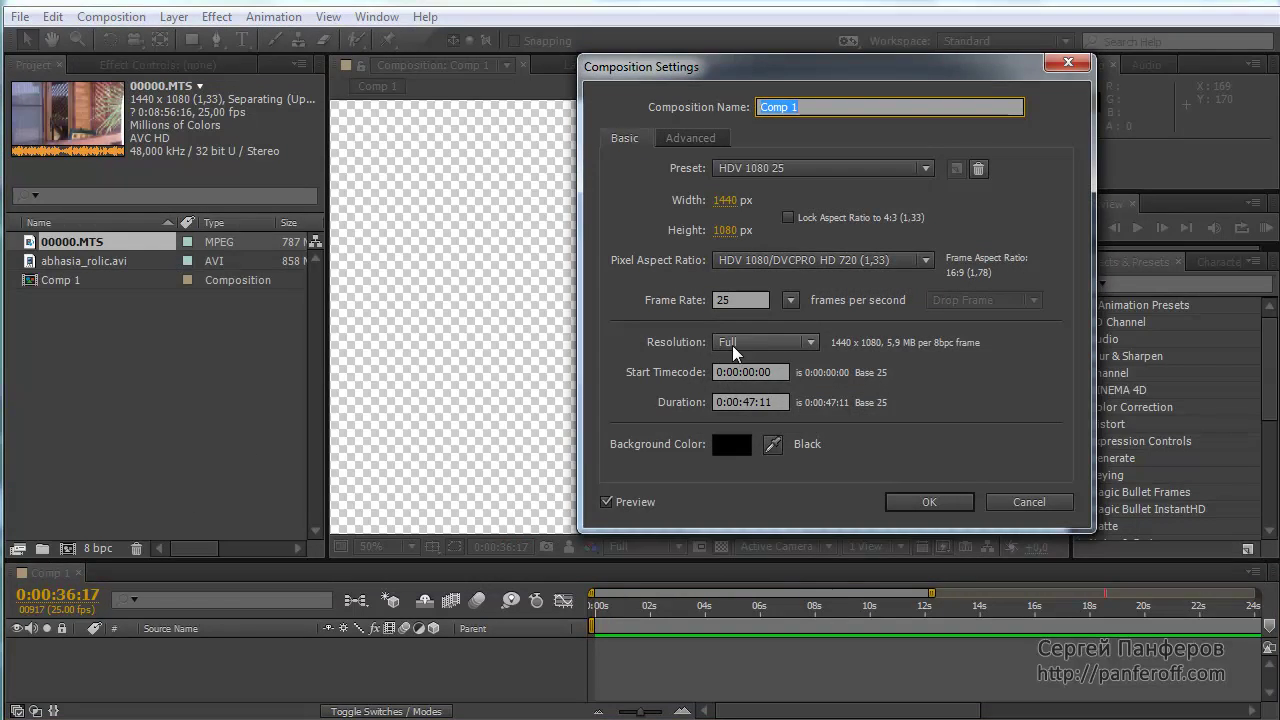
drag(704, 214, 782, 214)
drag(708, 238, 768, 250)
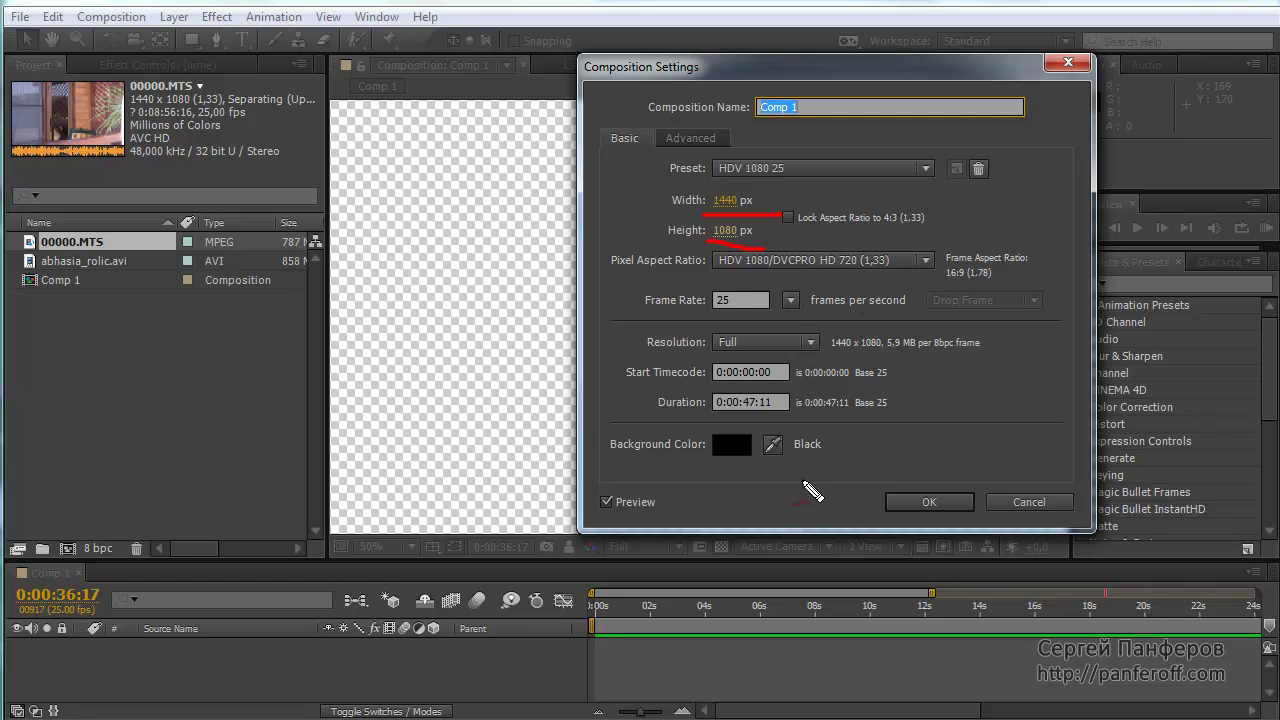
drag(1042, 105, 1052, 101)
key(Escape)
click(1060, 64)
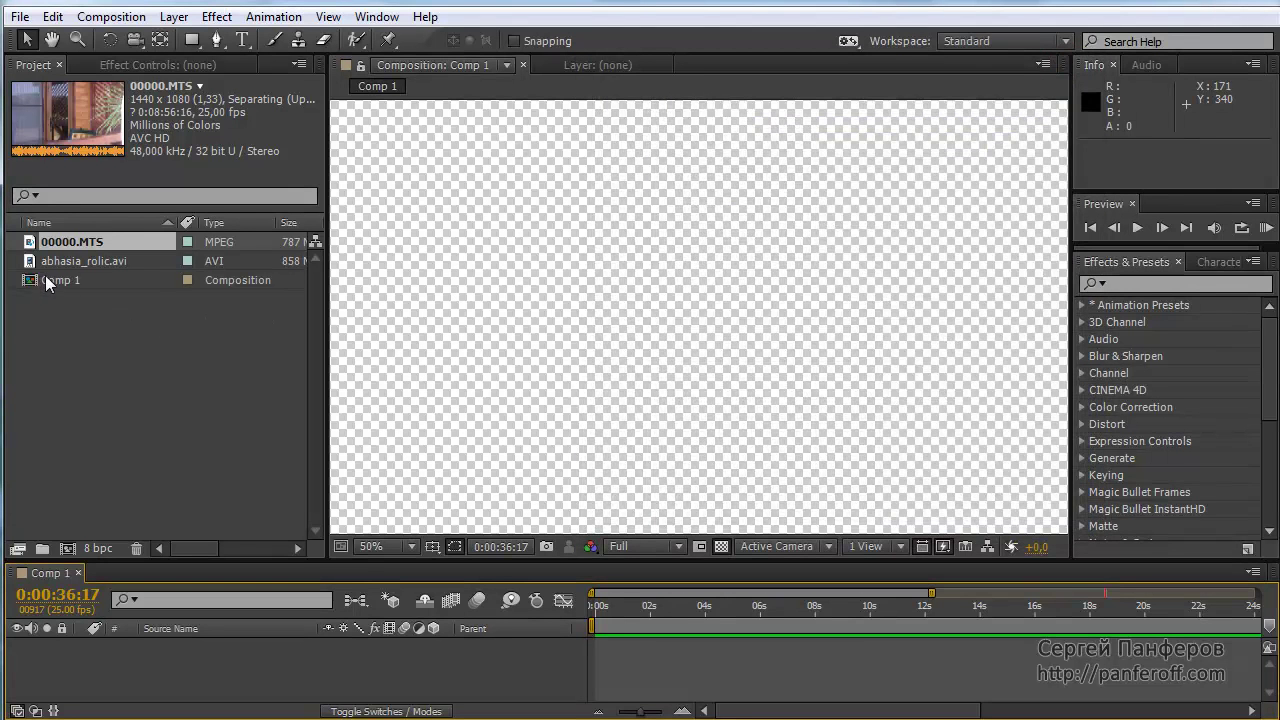
- Add the abhasia_rolic.avi footage to the Comp 1 timeline as a layer
mouse_move(33, 262)
mouse_down()
mouse_move(80, 355)
mouse_move(149, 568)
mouse_move(165, 697)
mouse_move(133, 643)
mouse_move(170, 688)
mouse_up()
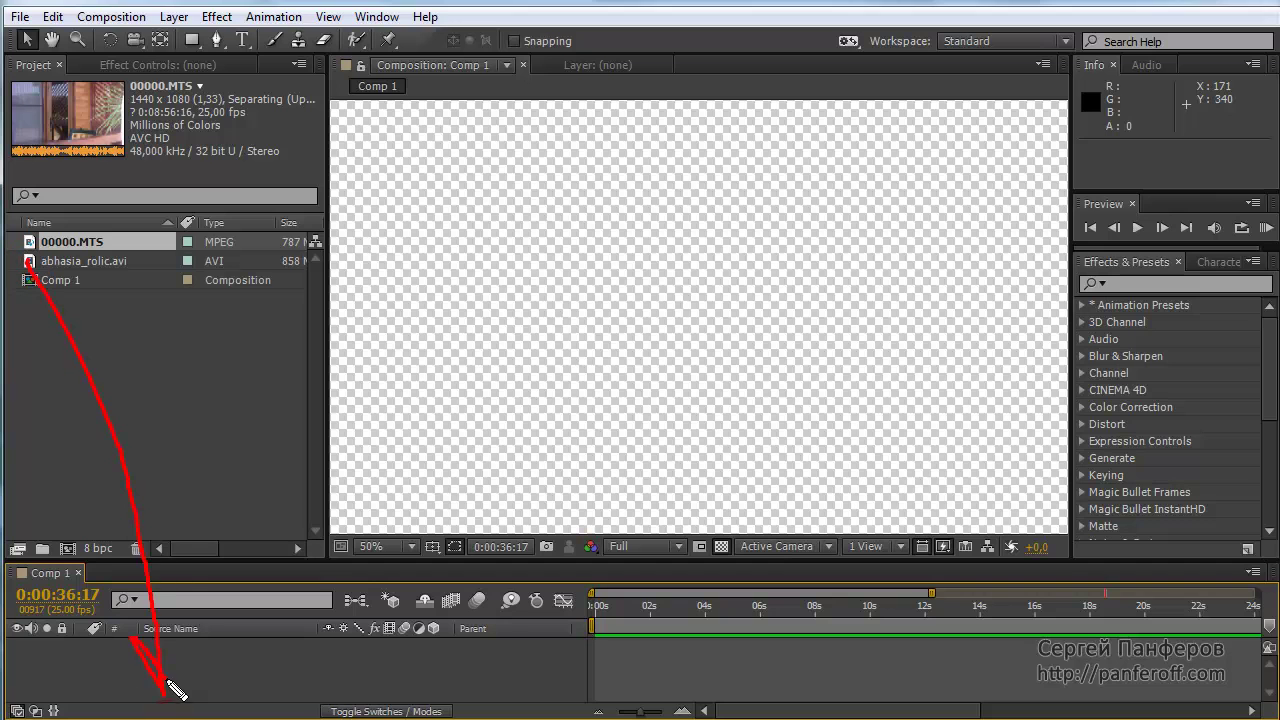
click(48, 262)
drag(48, 262, 187, 613)
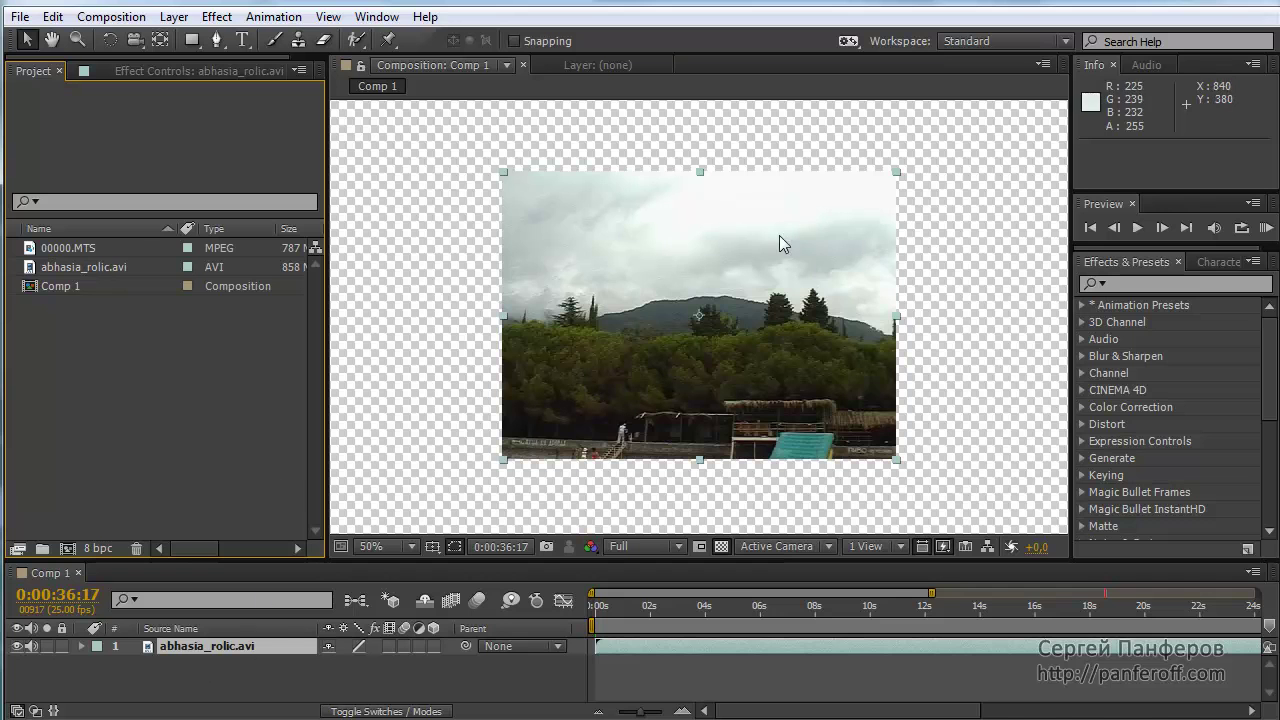
- Move the current time to 0:00:15:12 and examine the clip's size against the whole composition frame at 25% magnification
click(846, 610)
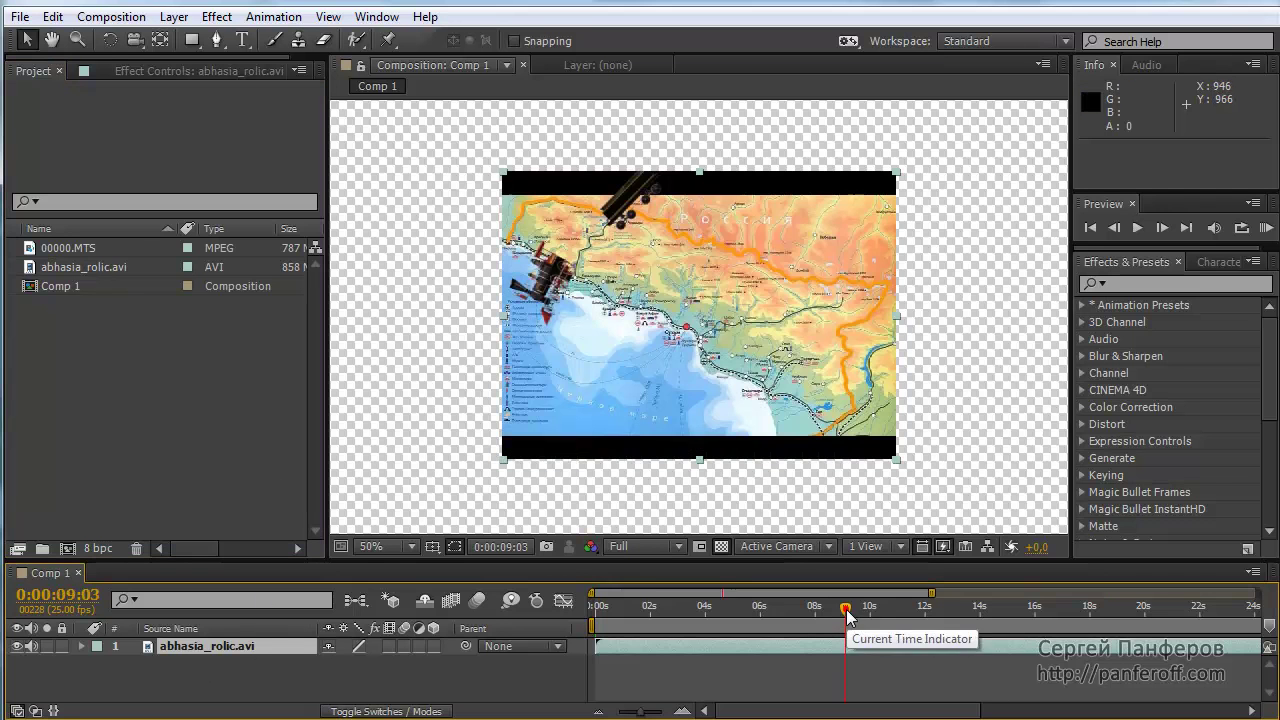
click(1020, 610)
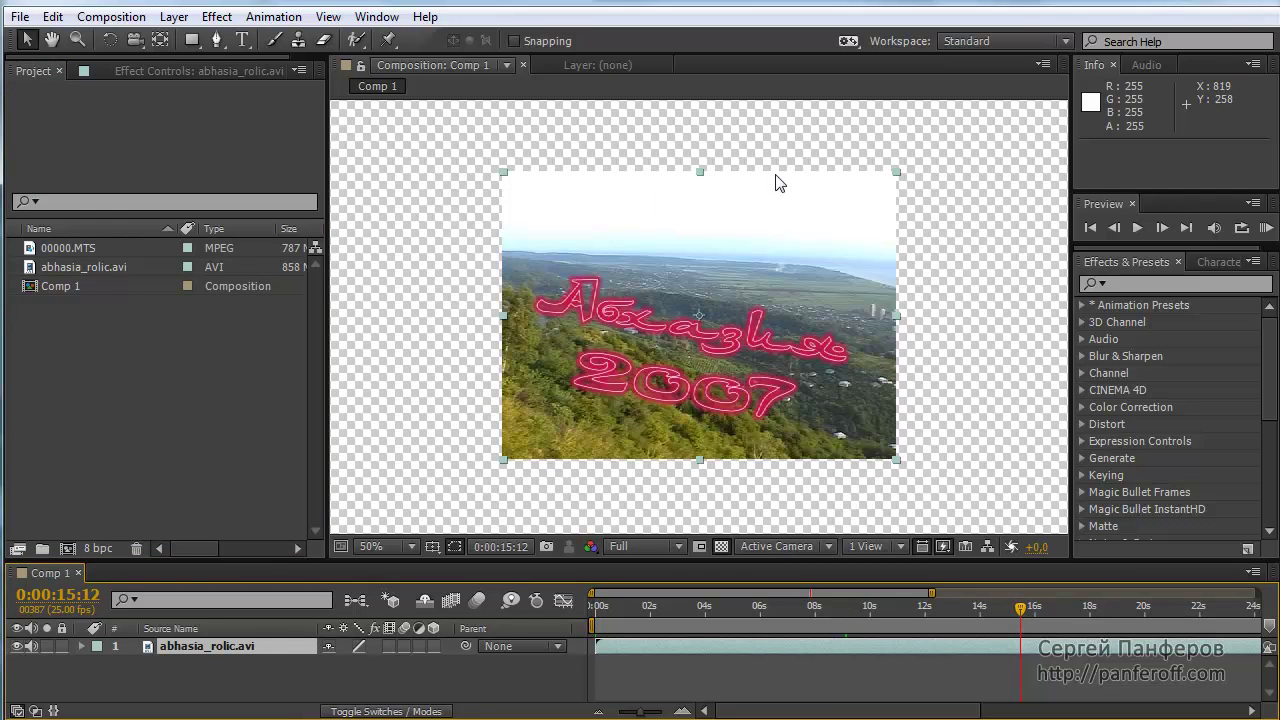
key(comma)
key(period)
key(comma)
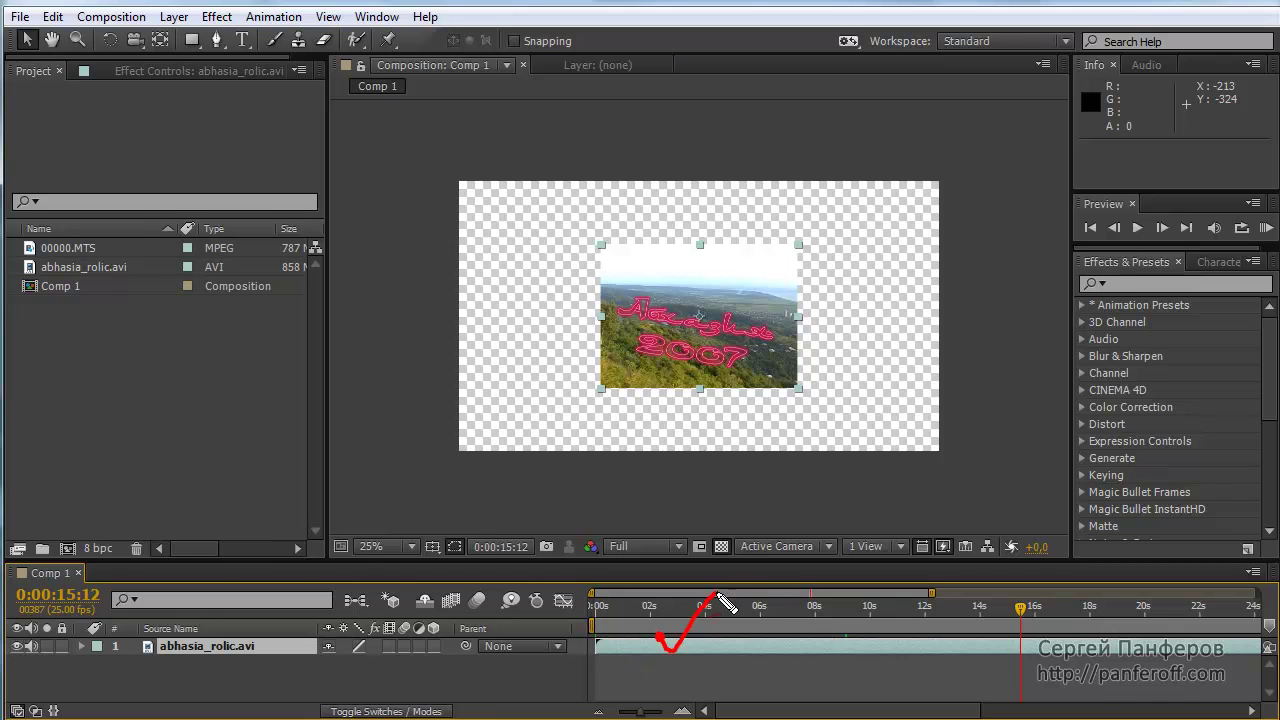
- Apply the Magic Bullet Instant HD effect to the abhasia_rolic.avi layer
click(713, 647)
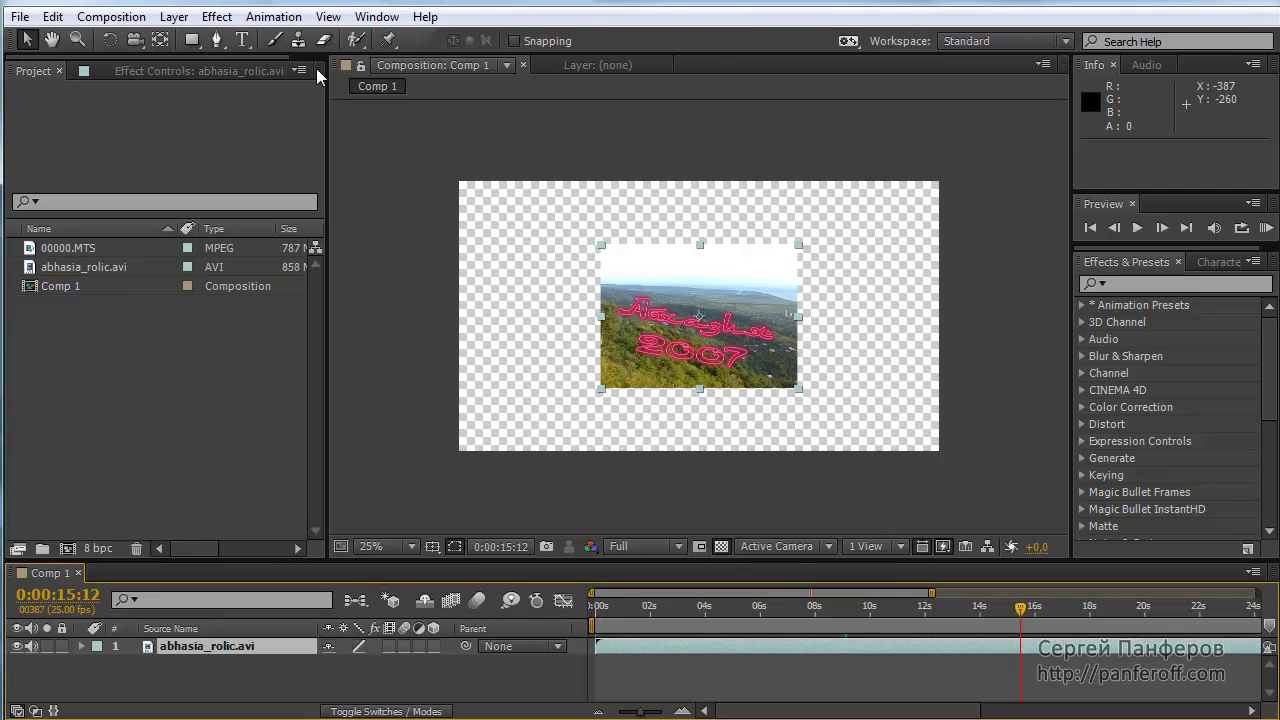
click(217, 18)
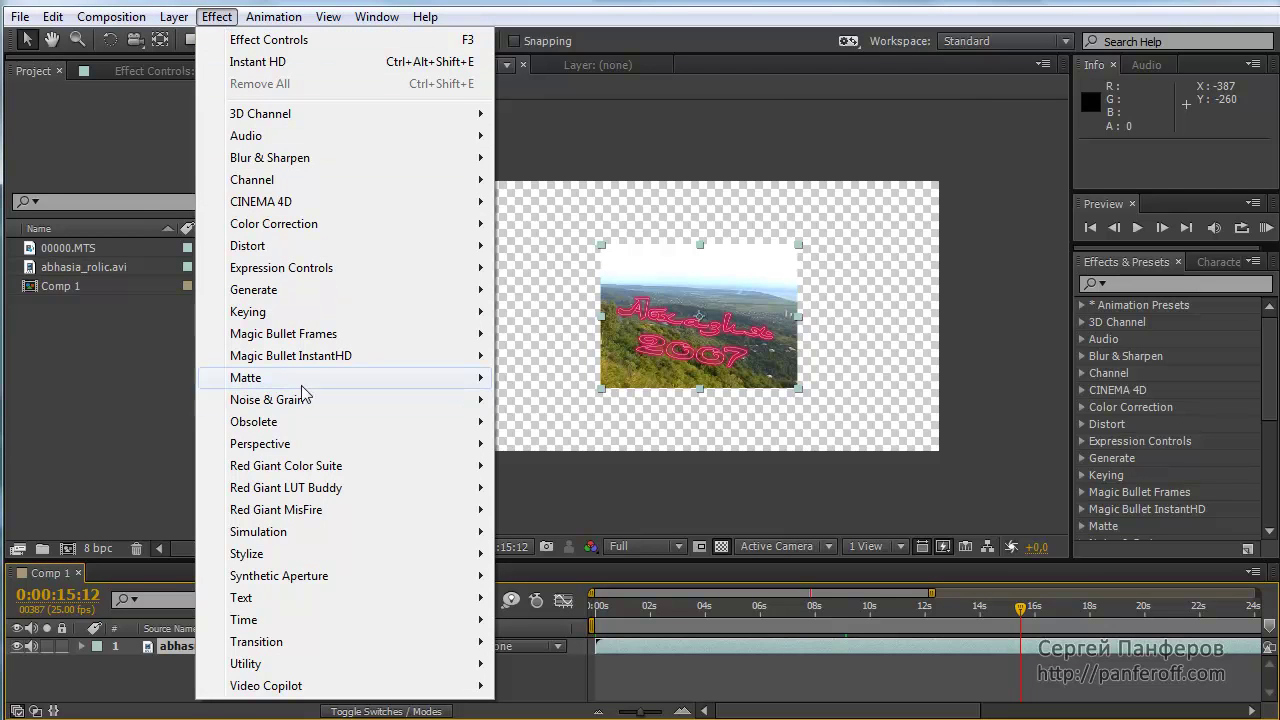
mouse_move(305, 474)
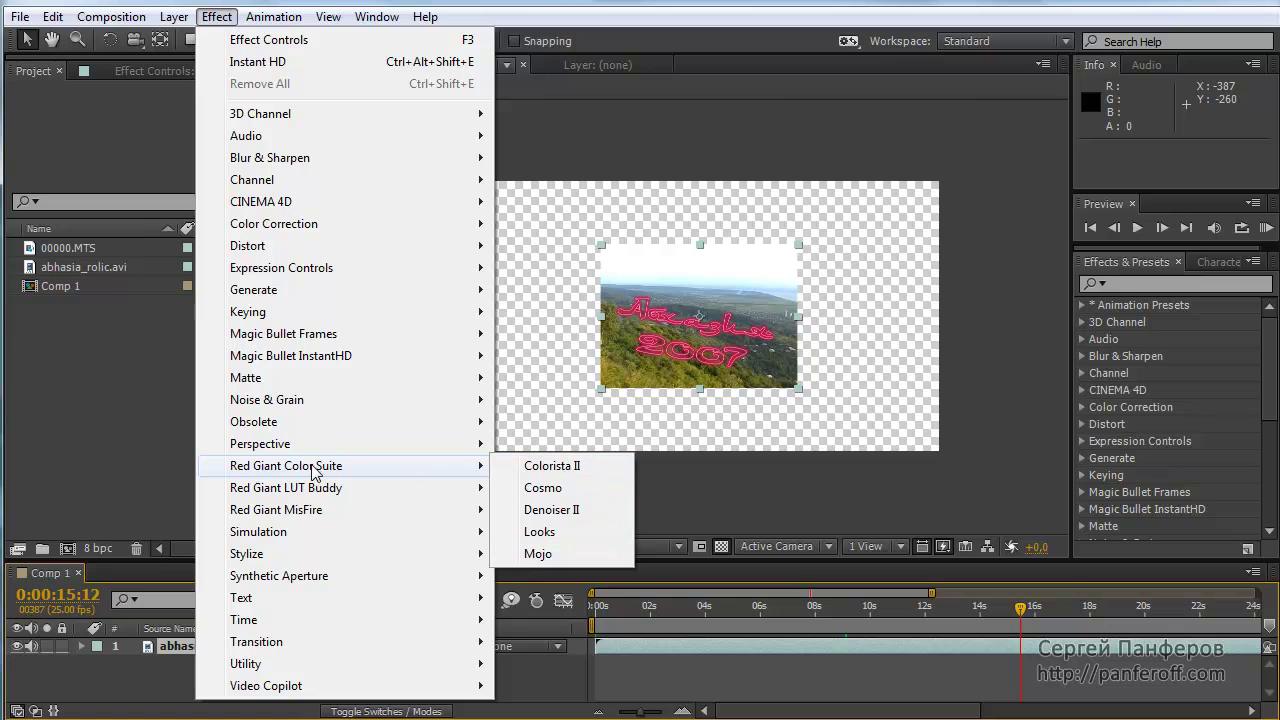
mouse_move(280, 362)
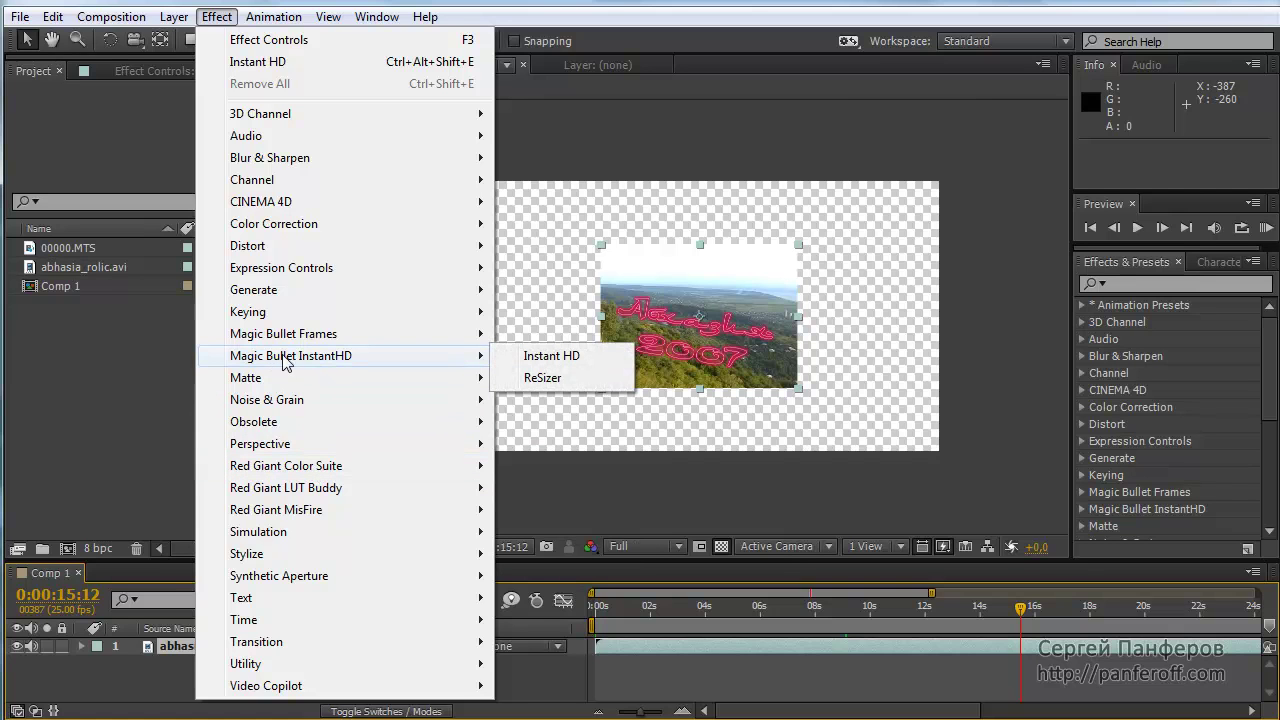
click(552, 356)
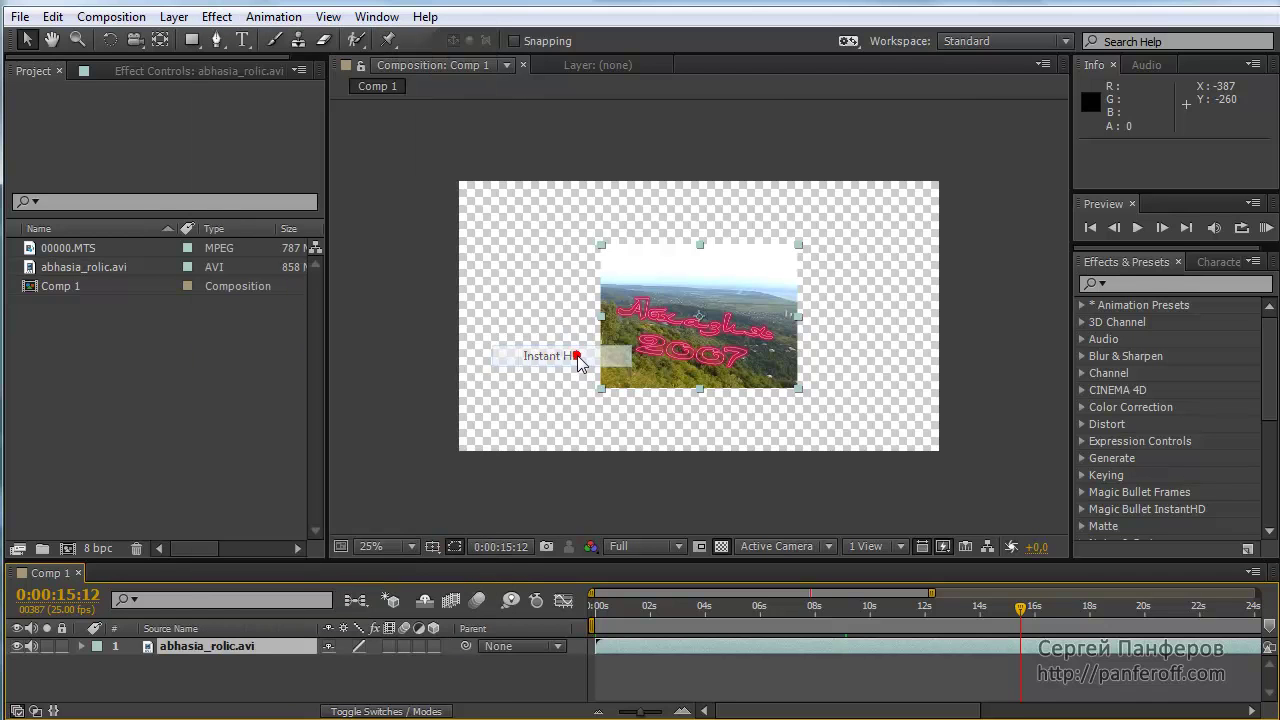
- Try the Instant HD output size preset 1440 x 1080 (1350 x 1080) PAL DV/D1/Widescreen on the layer
drag(112, 80, 232, 79)
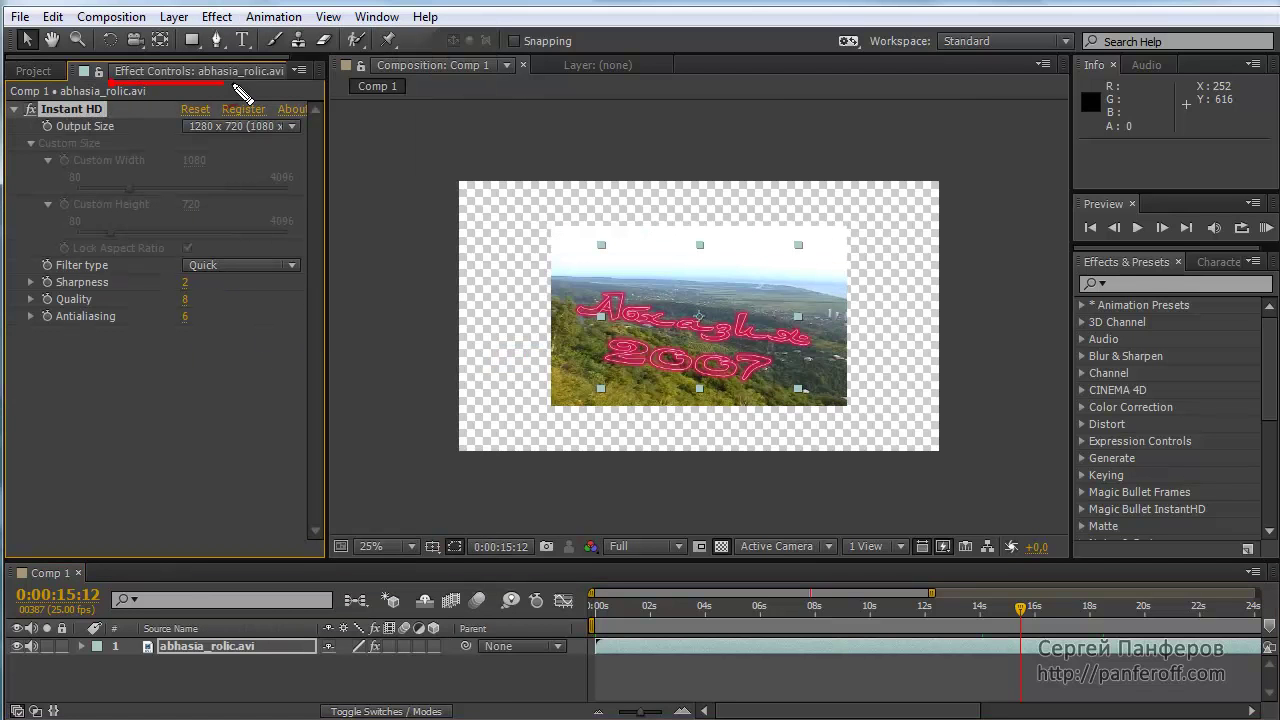
drag(649, 273, 745, 272)
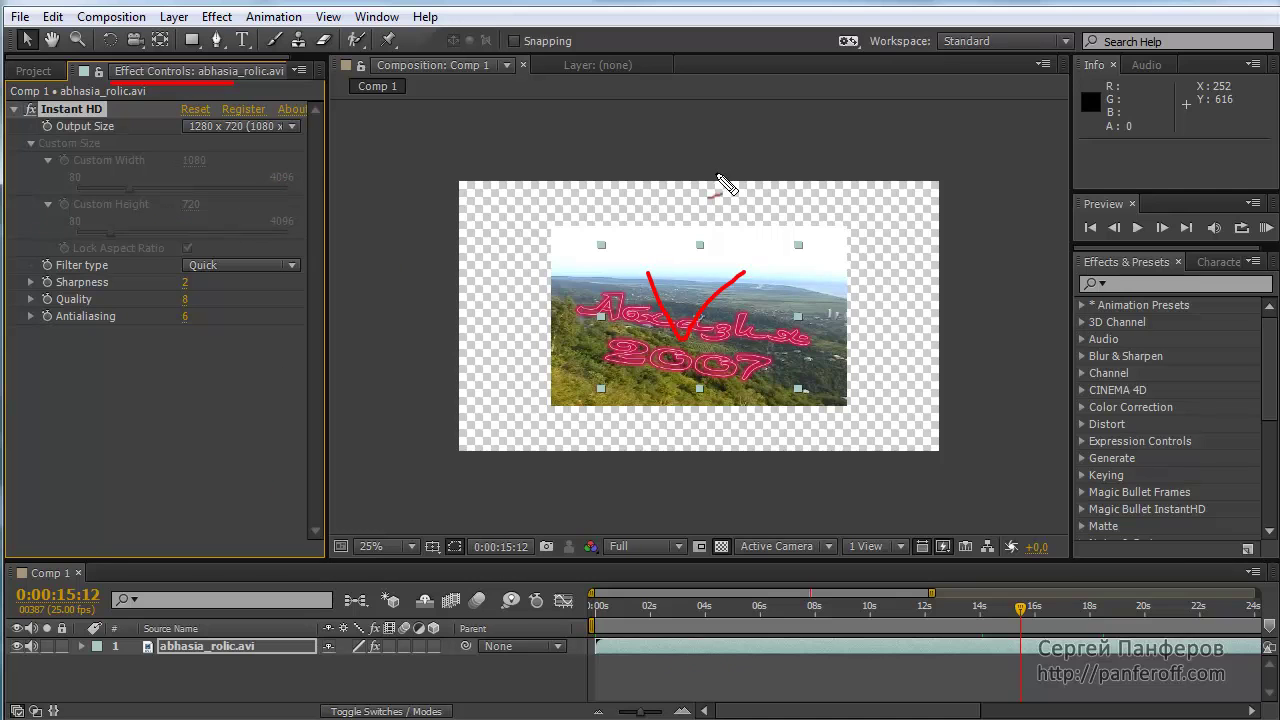
mouse_move(720, 180)
mouse_down()
mouse_move(486, 184)
mouse_move(466, 274)
mouse_move(468, 448)
mouse_move(864, 466)
mouse_move(938, 384)
mouse_move(924, 186)
mouse_move(714, 180)
mouse_up()
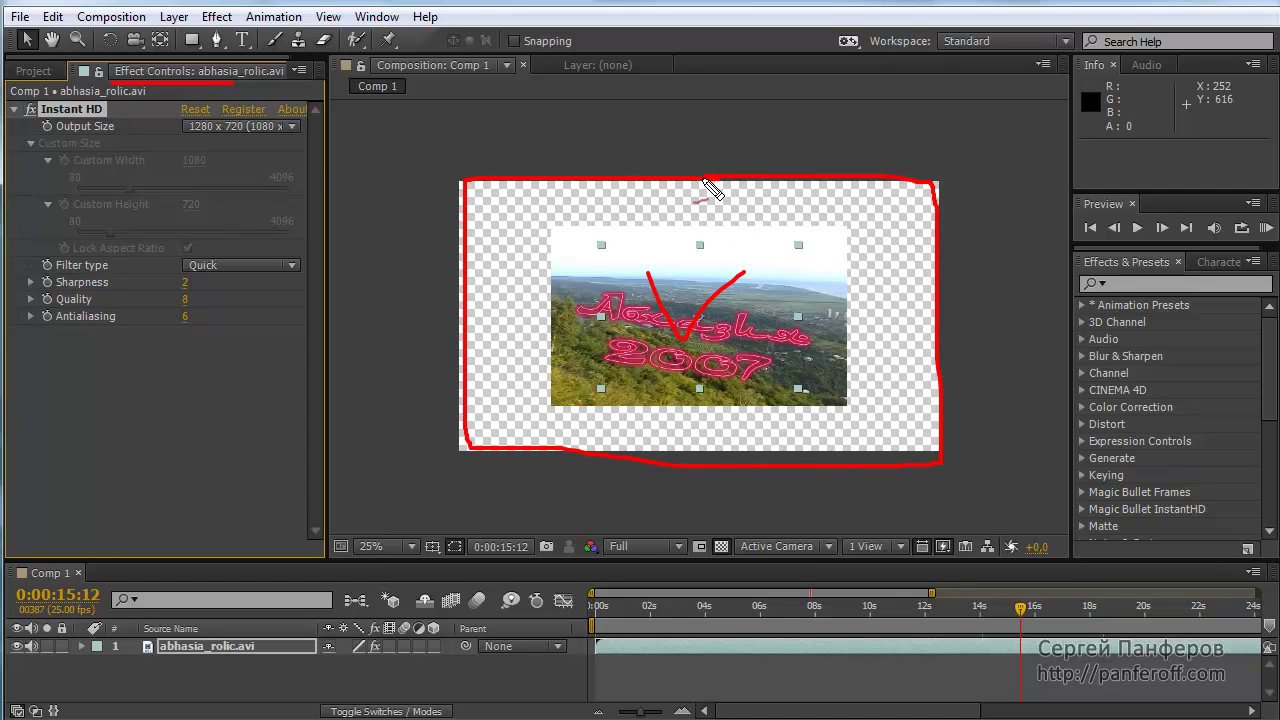
mouse_move(258, 108)
mouse_down()
mouse_move(278, 142)
mouse_move(292, 100)
mouse_up()
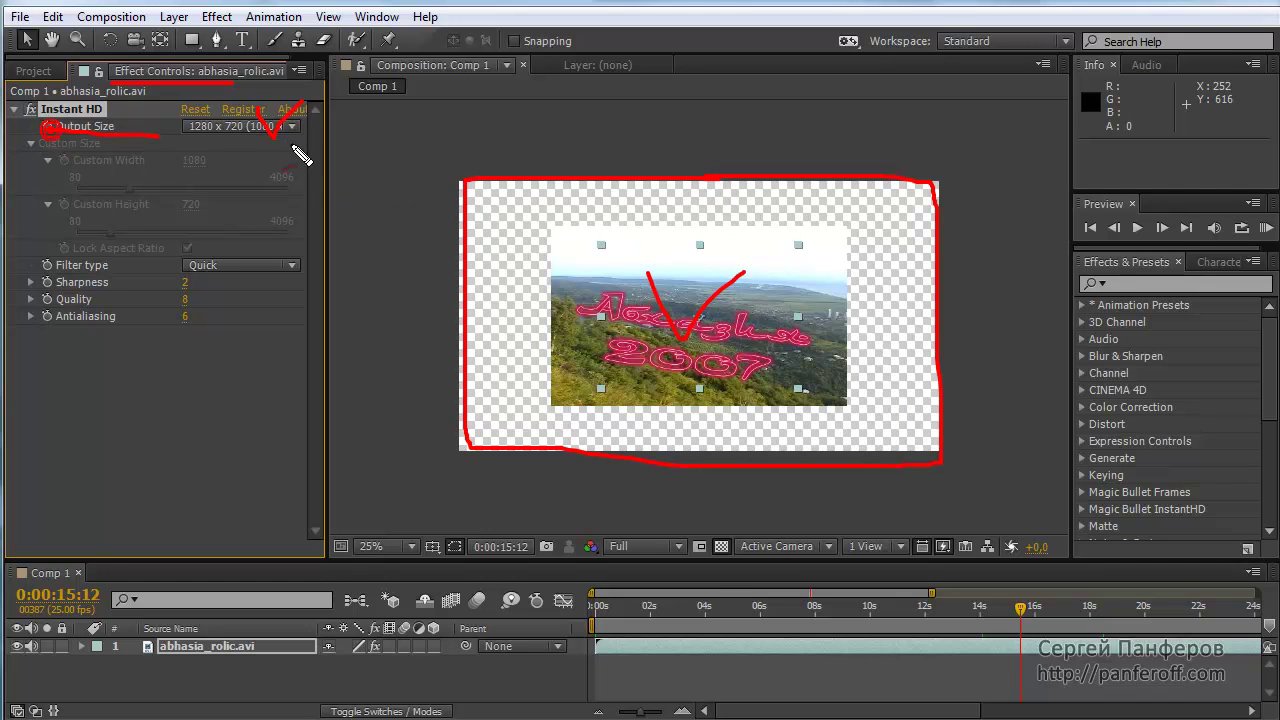
key(Escape)
click(289, 127)
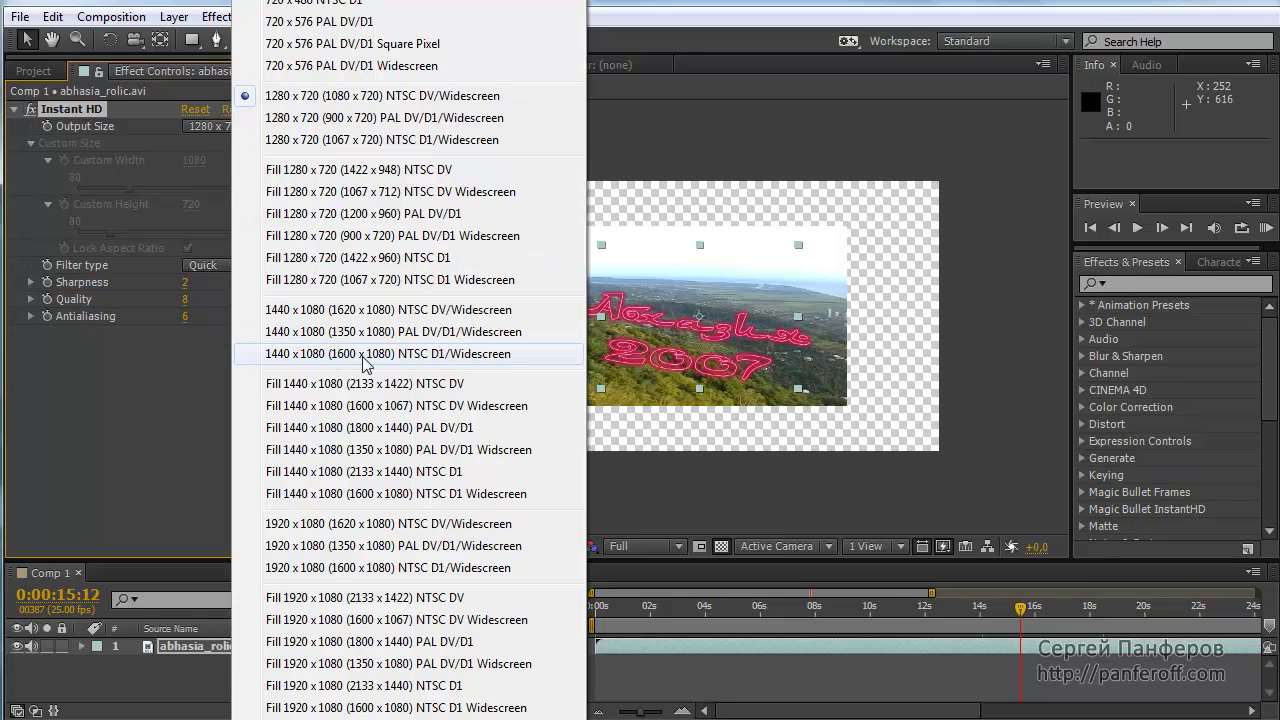
click(376, 332)
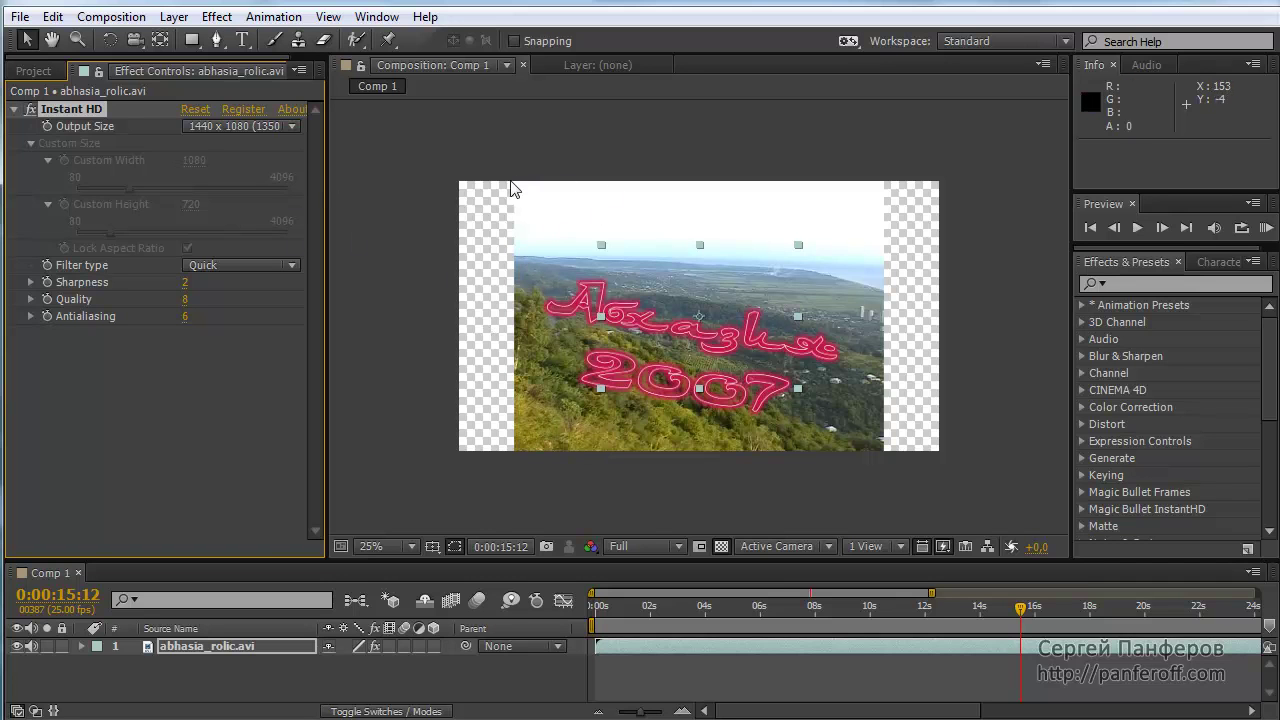
- Examine how the layer fills the composition frame and review the other Instant HD output size presets
mouse_move(456, 177)
mouse_down()
mouse_move(478, 487)
mouse_move(836, 446)
mouse_move(943, 450)
mouse_move(935, 214)
mouse_move(914, 164)
mouse_move(457, 170)
mouse_up()
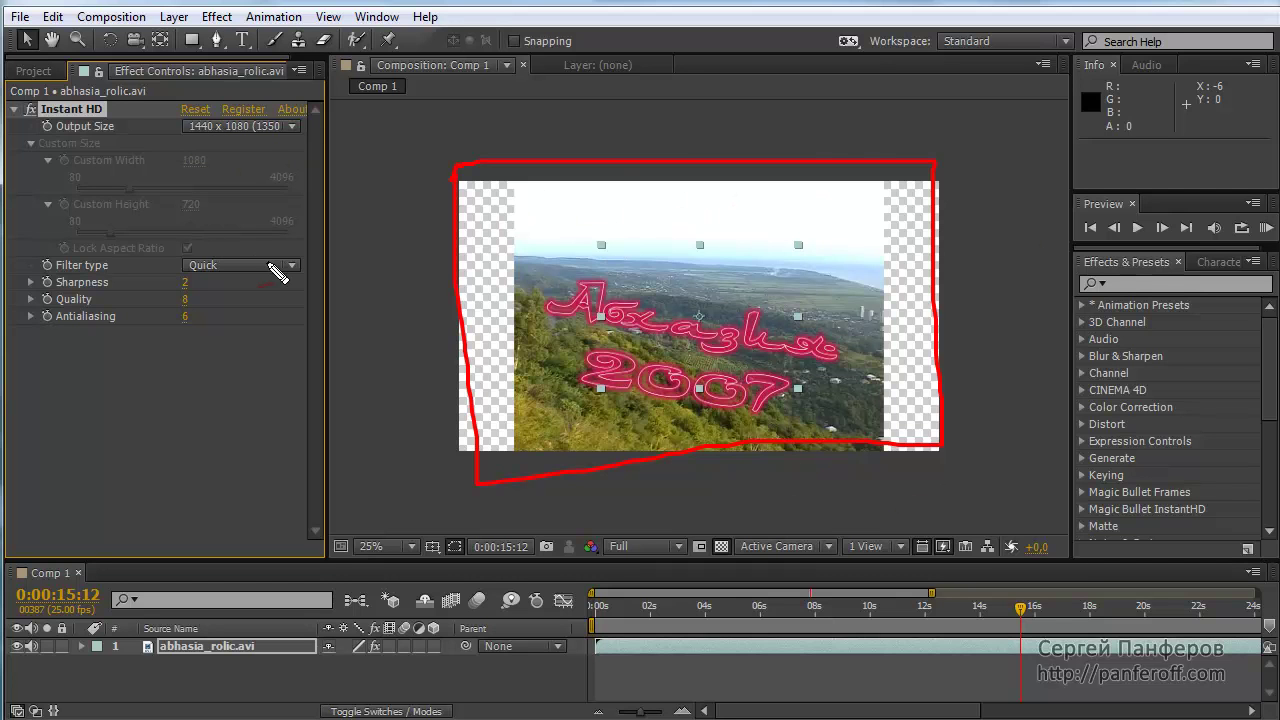
key(Escape)
click(292, 125)
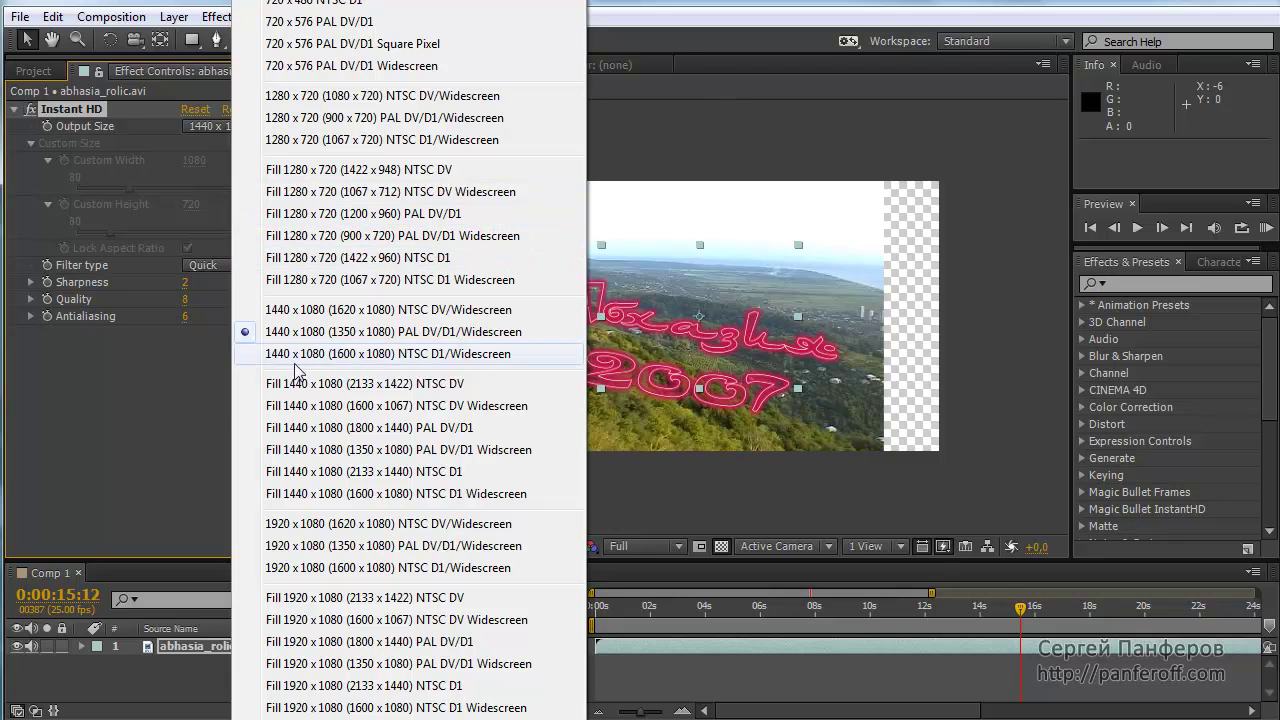
click(158, 427)
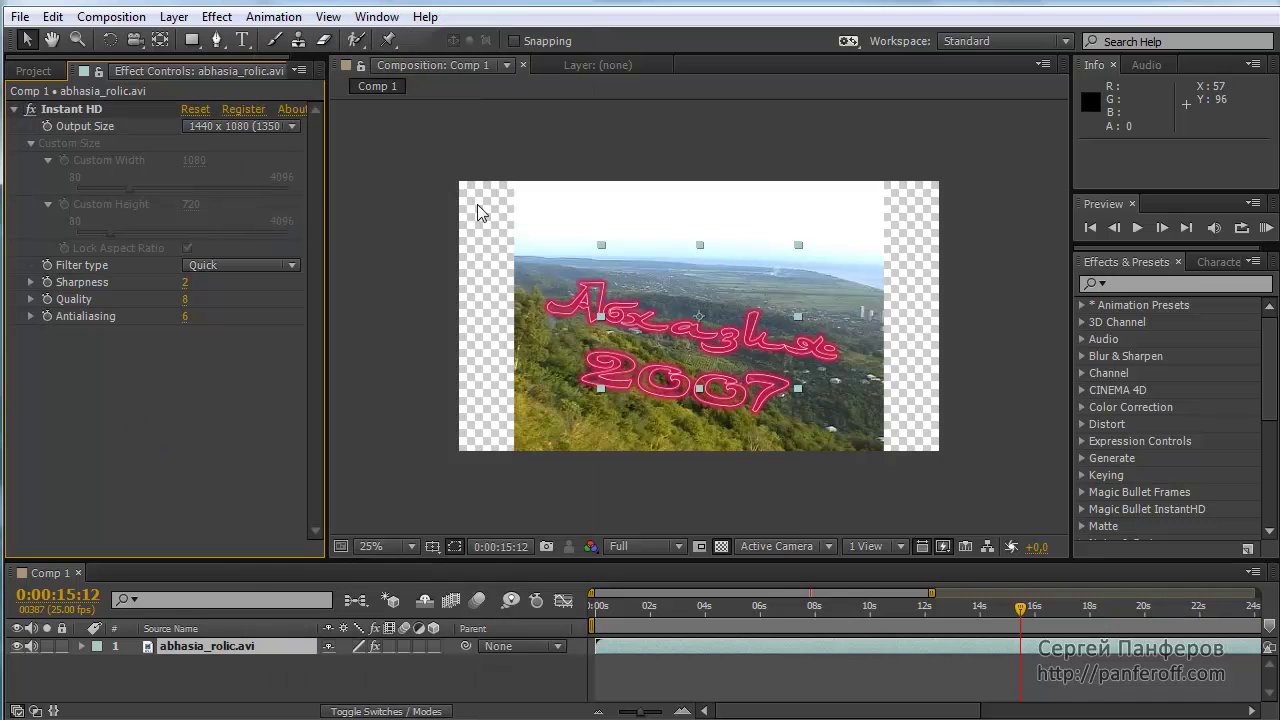
mouse_move(459, 182)
mouse_down()
mouse_move(457, 458)
mouse_move(939, 455)
mouse_move(963, 290)
mouse_move(958, 182)
mouse_move(468, 185)
mouse_up()
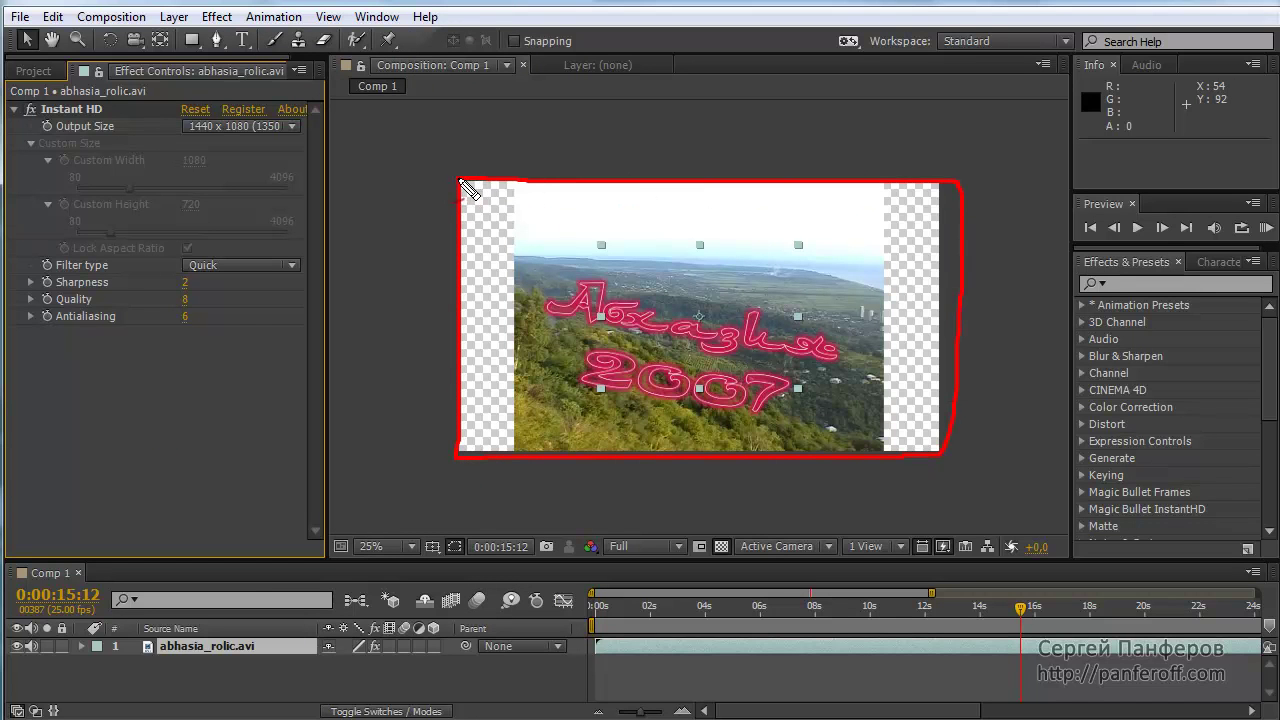
- Switch the Instant HD output size to Custom
drag(244, 214, 253, 210)
drag(250, 114, 284, 128)
key(Escape)
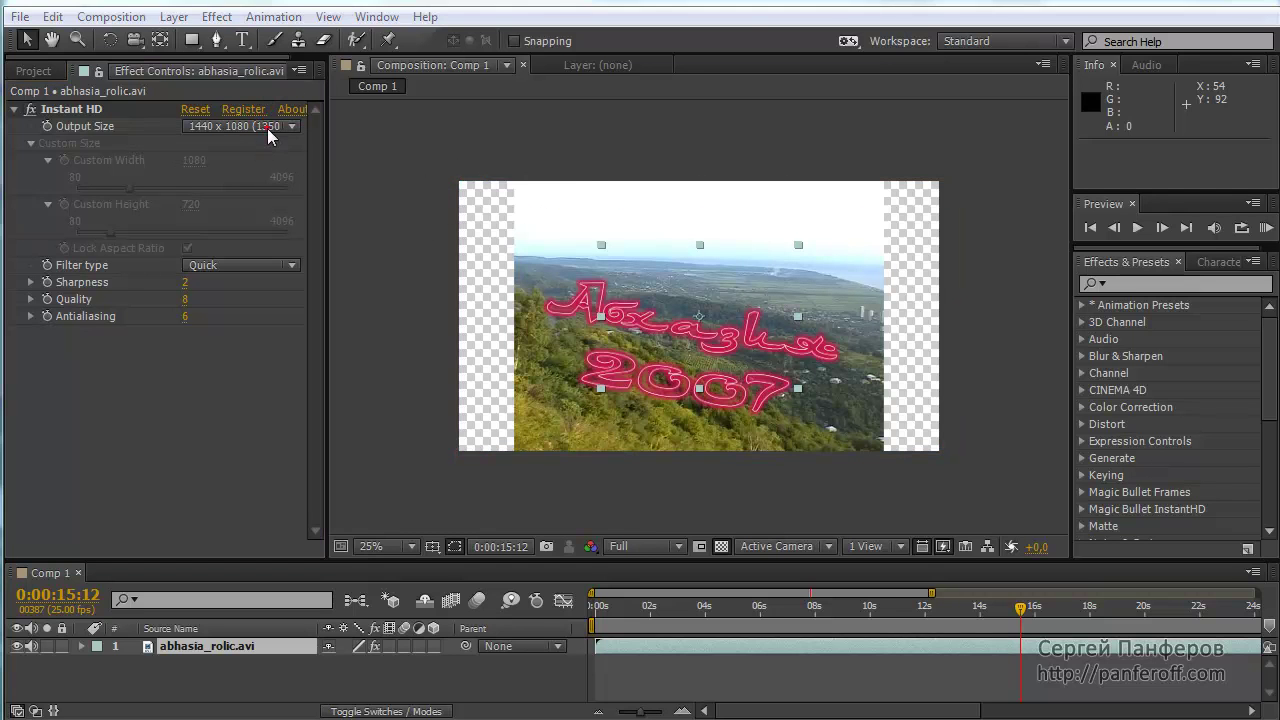
click(268, 130)
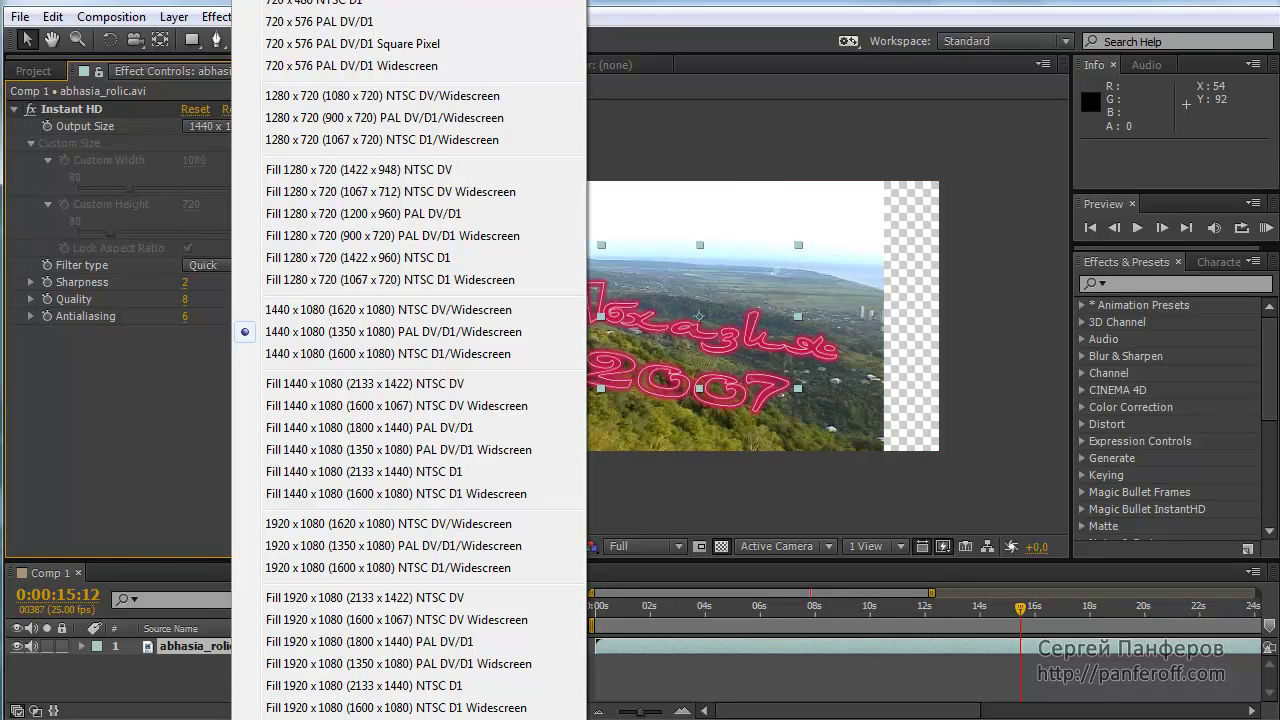
click(300, 2)
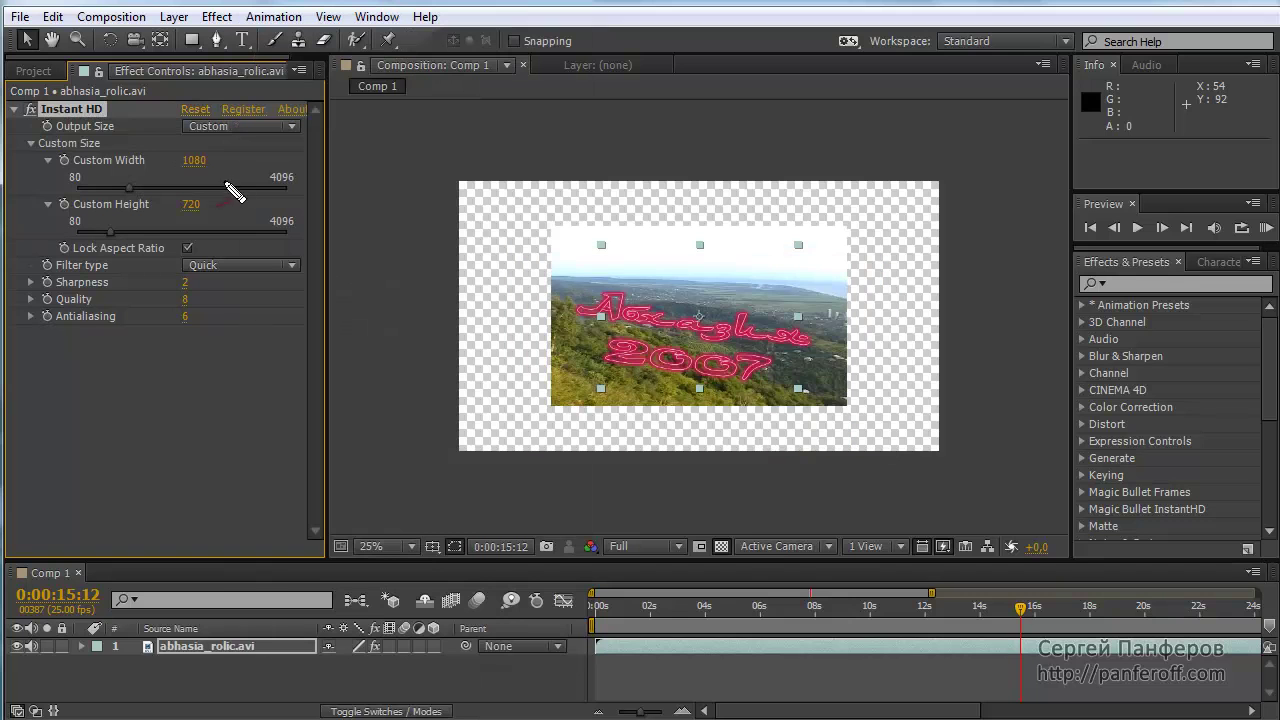
- Try Instant HD custom widths of 1400 and 1189 with the aspect ratio locked
drag(178, 137, 232, 142)
mouse_move(148, 142)
mouse_down()
mouse_move(28, 138)
mouse_move(35, 214)
mouse_move(87, 245)
mouse_move(290, 243)
mouse_move(299, 148)
mouse_move(132, 142)
mouse_up()
key(e)
key(Escape)
drag(133, 188, 146, 190)
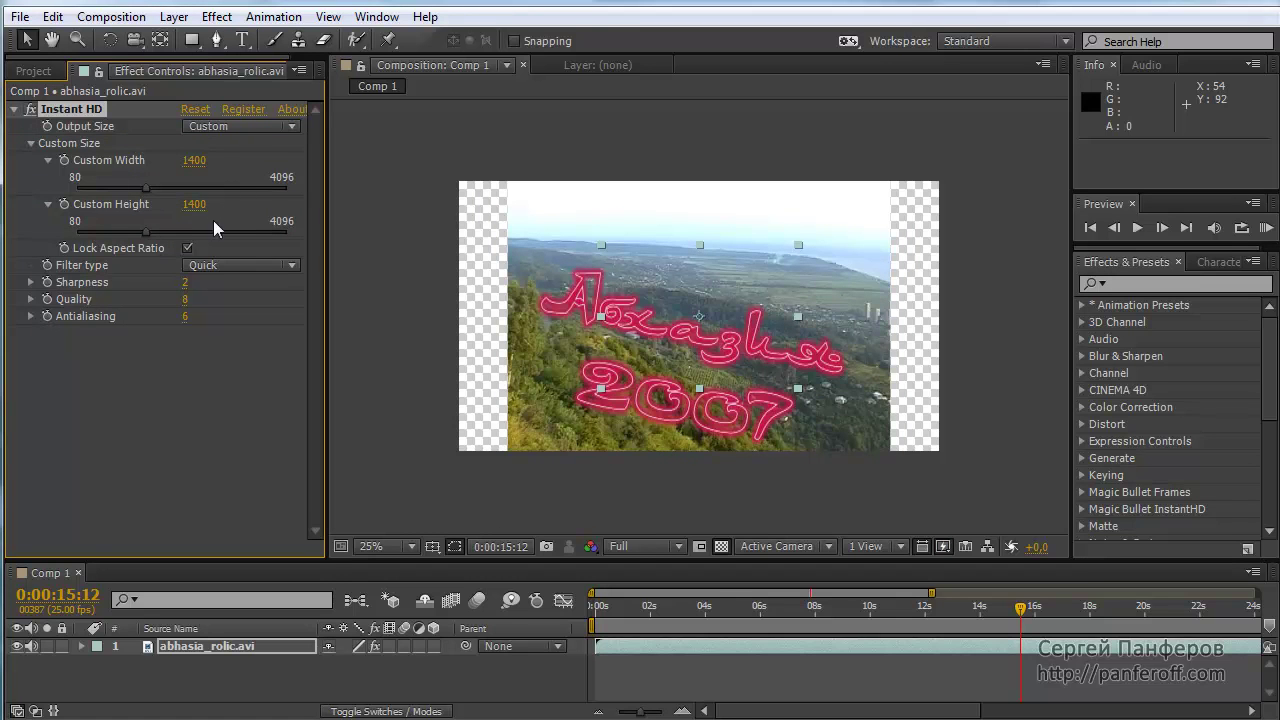
mouse_move(141, 232)
mouse_down()
mouse_move(130, 232)
mouse_move(207, 256)
mouse_up()
drag(182, 214, 222, 213)
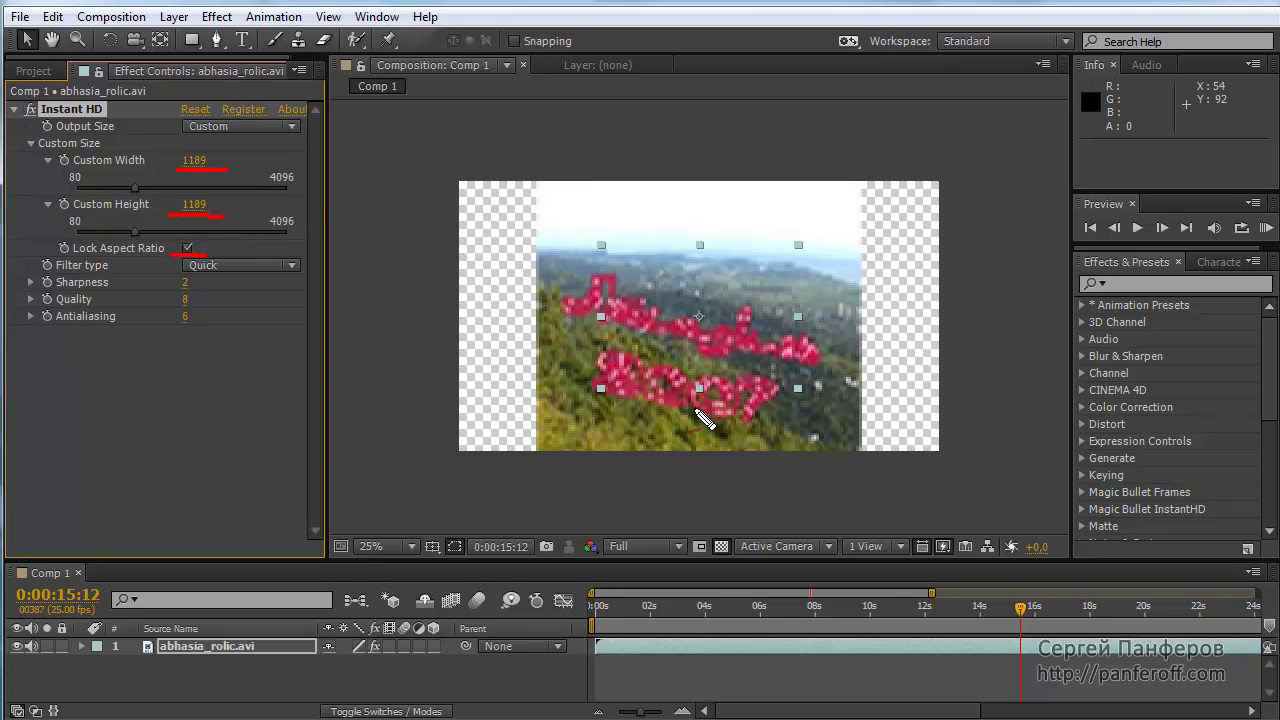
key(Escape)
click(579, 490)
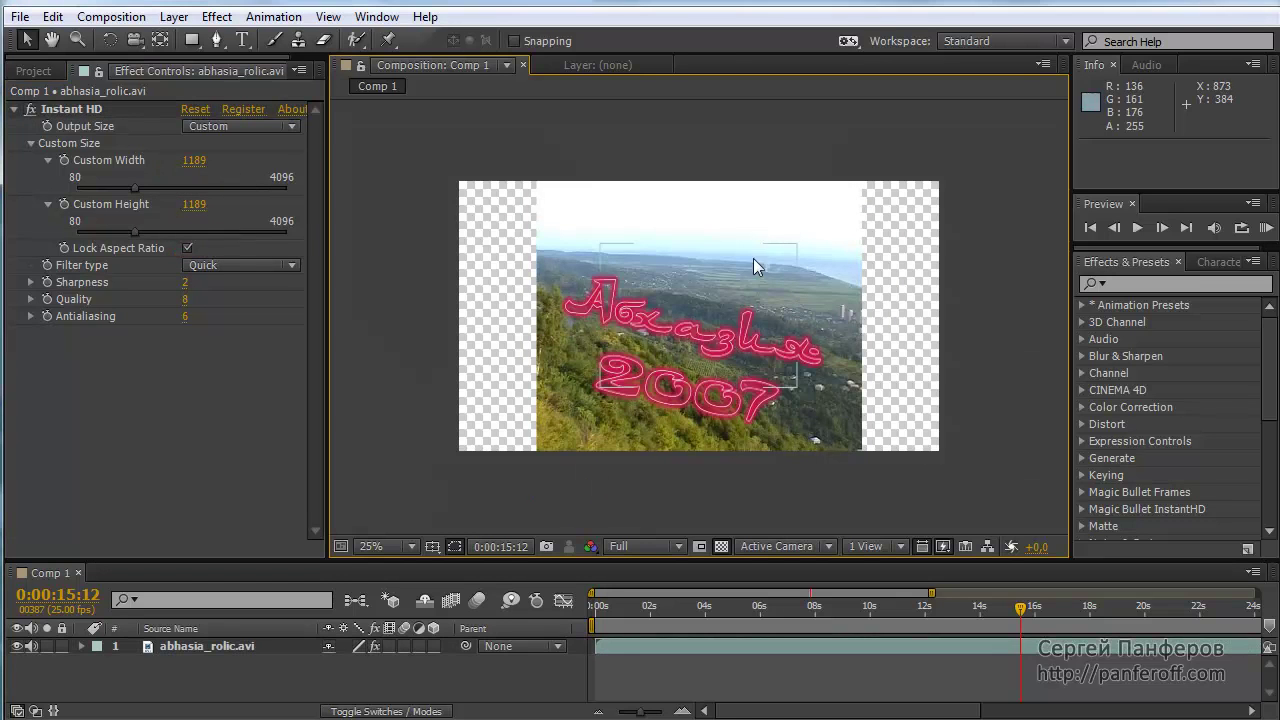
- Move the current time to 0:00:21:06 and turn off Lock Aspect Ratio for the Instant HD custom size
click(1174, 606)
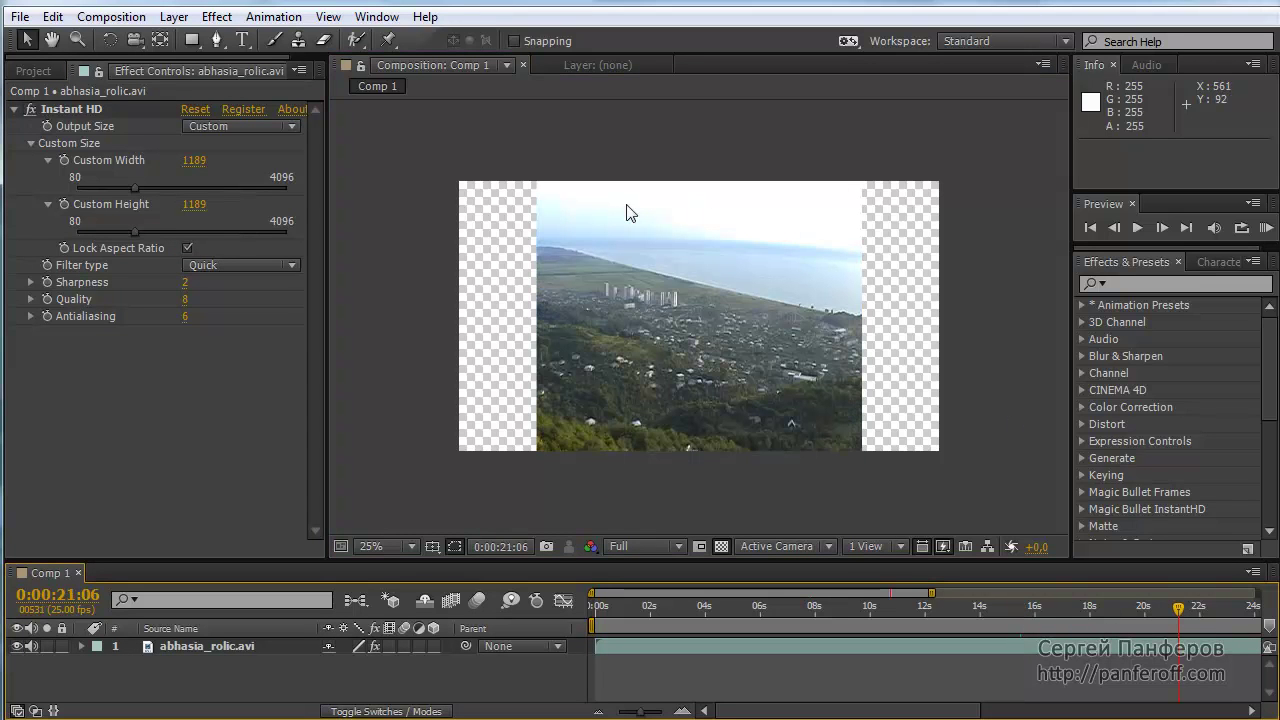
click(186, 248)
click(186, 248)
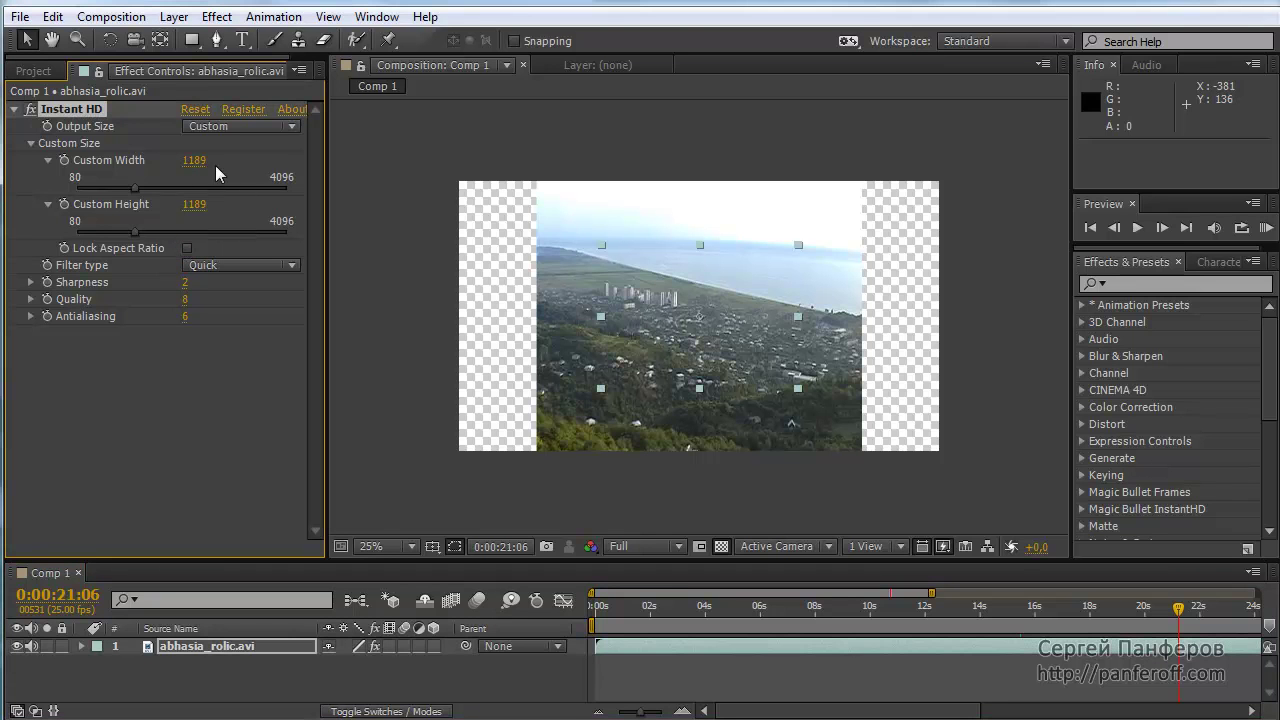
- Set the Instant HD custom width to 1440 and the custom height to 1080
drag(135, 188, 162, 184)
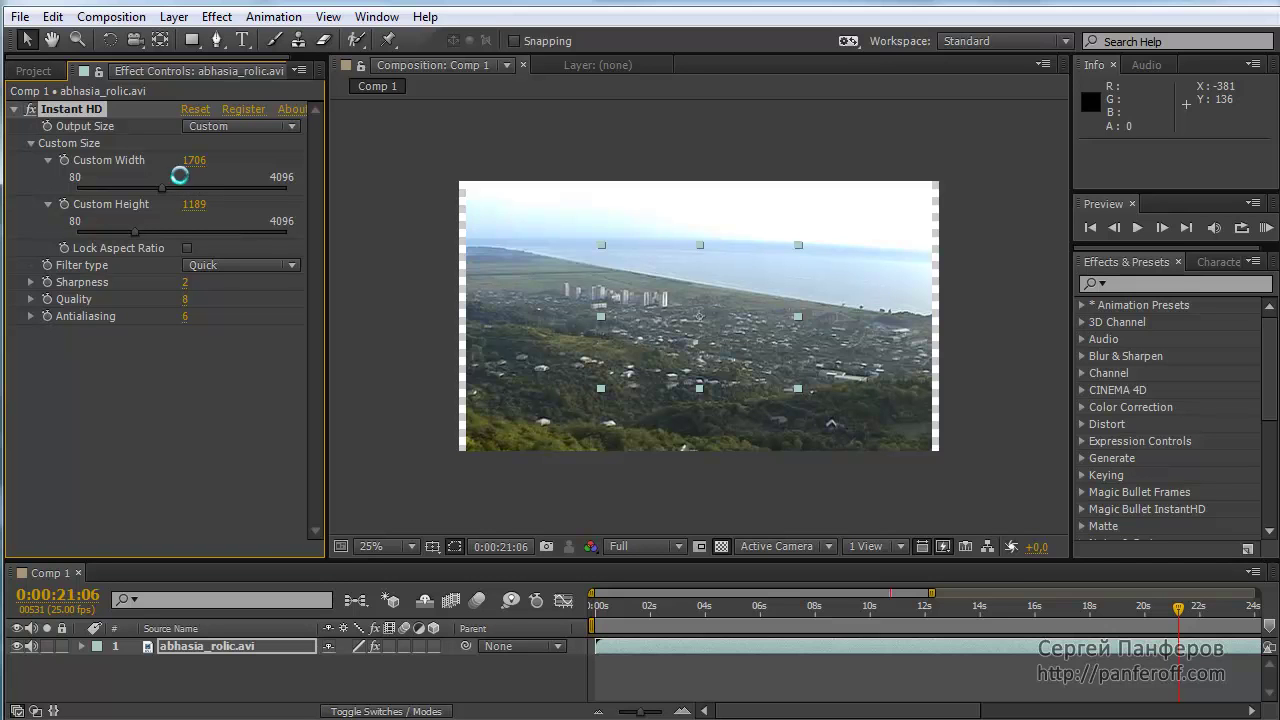
click(194, 161)
text(1440)
click(195, 204)
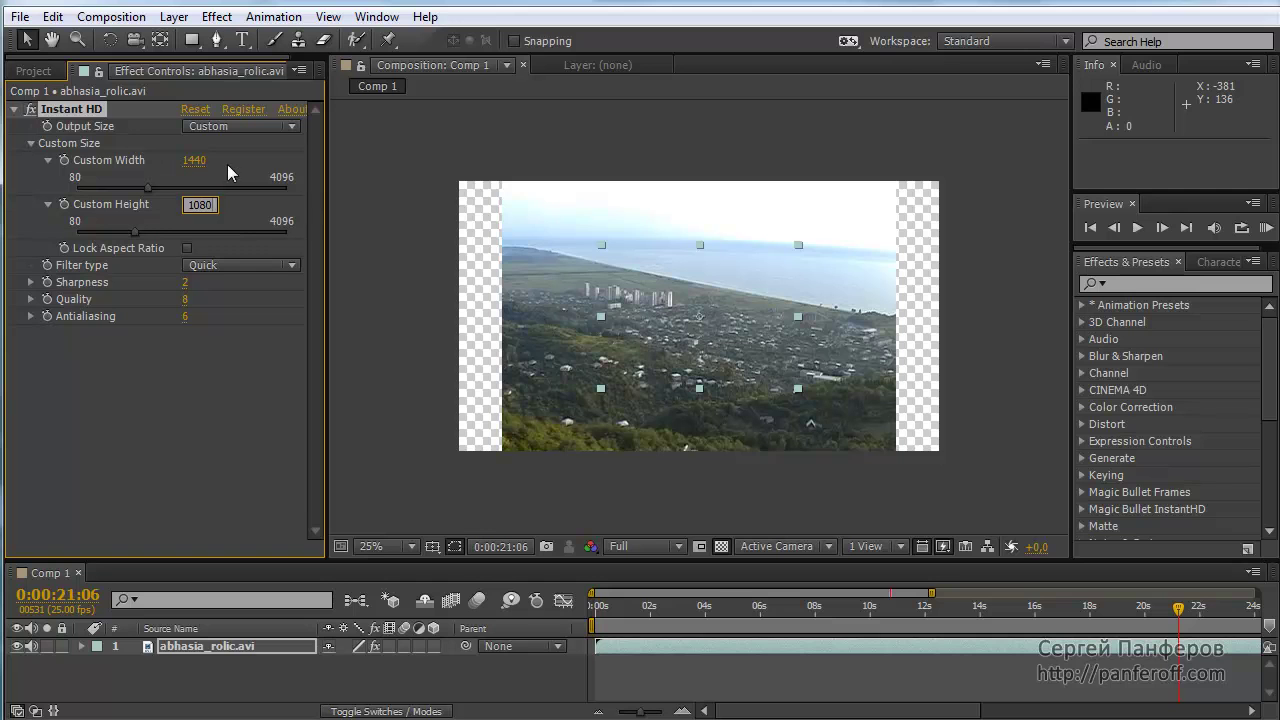
key(Return)
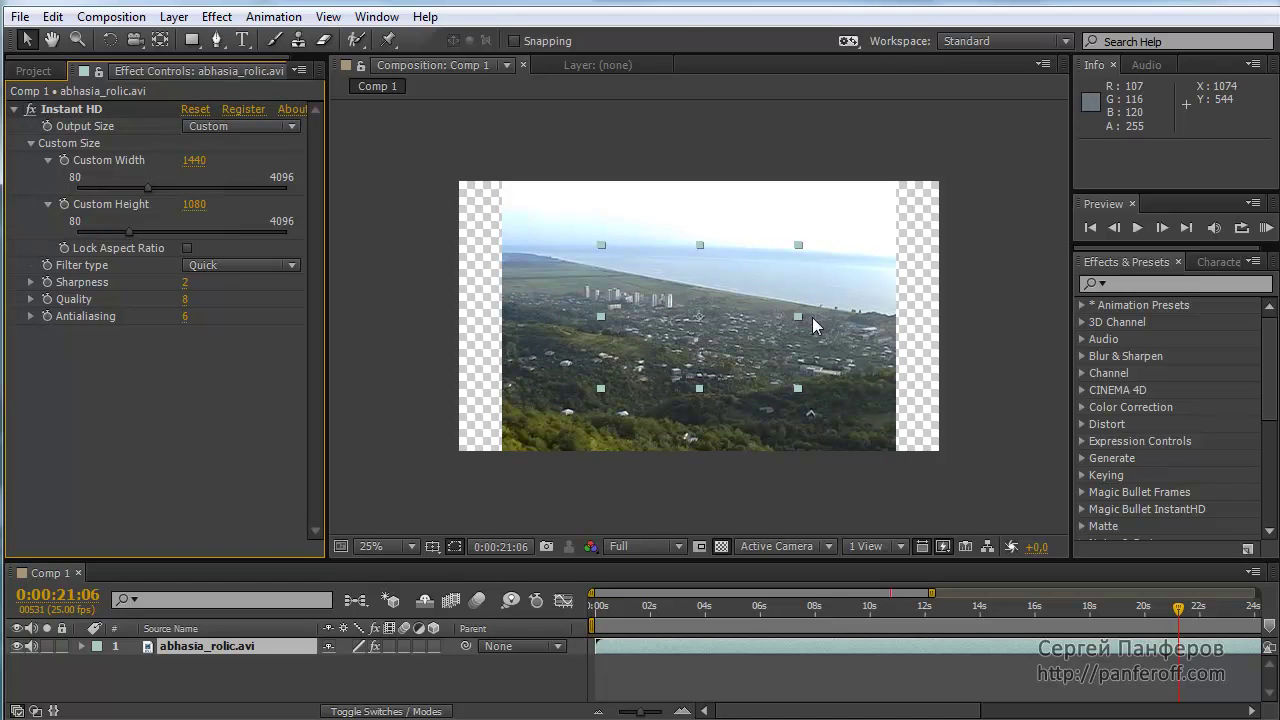
- Increase the Instant HD custom width to about 1801 so the picture spans the full composition frame
mouse_move(503, 181)
mouse_down()
mouse_move(505, 441)
mouse_move(532, 454)
mouse_move(900, 451)
mouse_move(895, 152)
mouse_move(824, 171)
mouse_move(490, 181)
mouse_up()
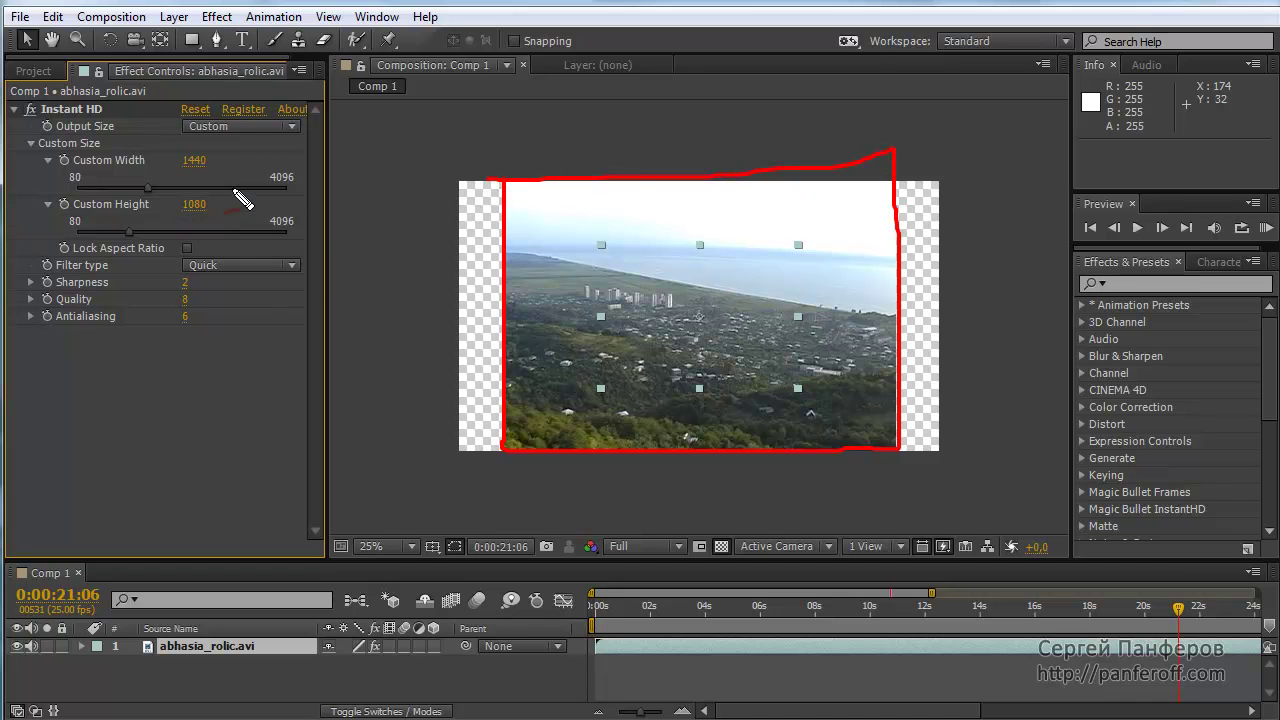
mouse_move(131, 197)
mouse_down()
mouse_move(177, 199)
mouse_move(149, 188)
mouse_move(167, 186)
mouse_up()
key(Escape)
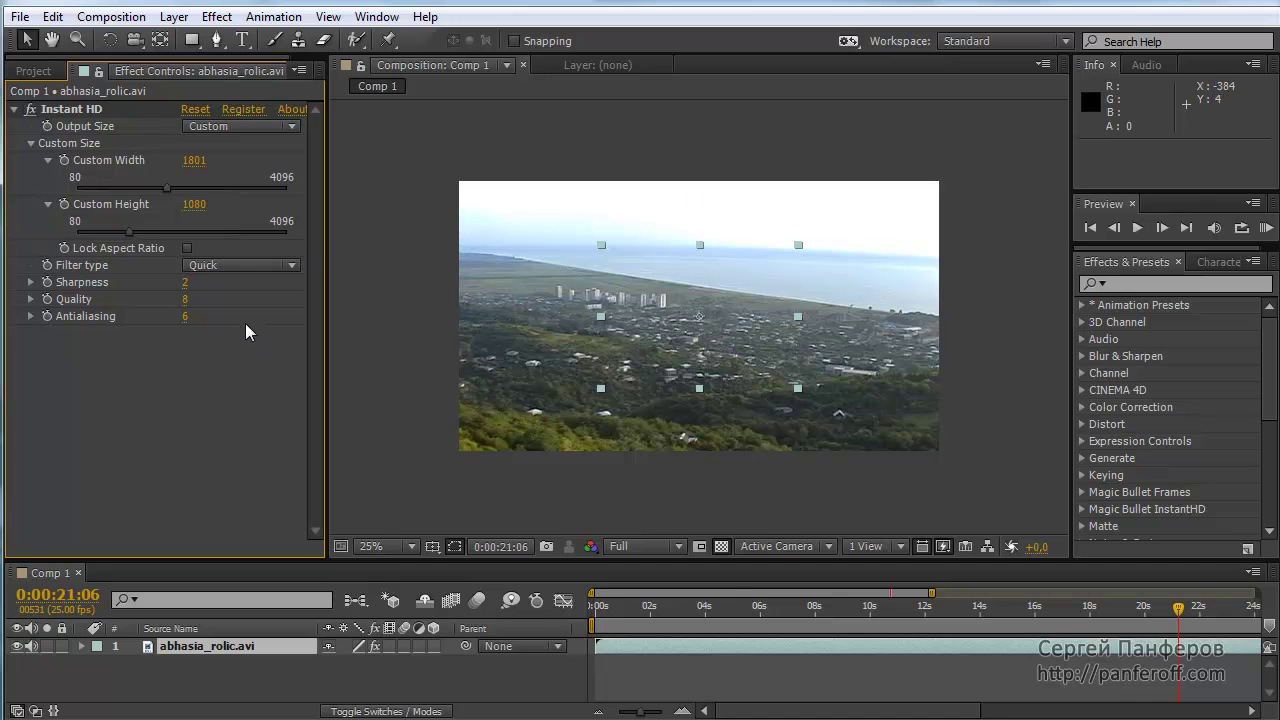
- Set the Instant HD filter type to Best
click(250, 262)
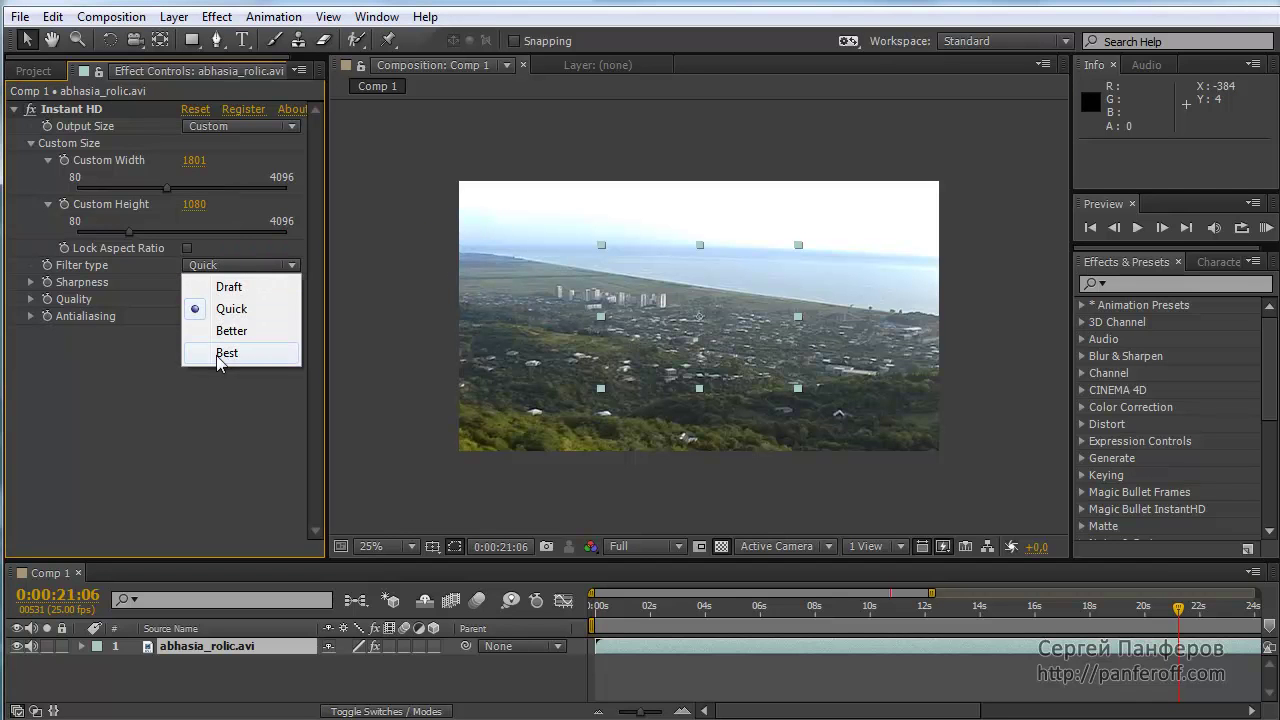
click(228, 353)
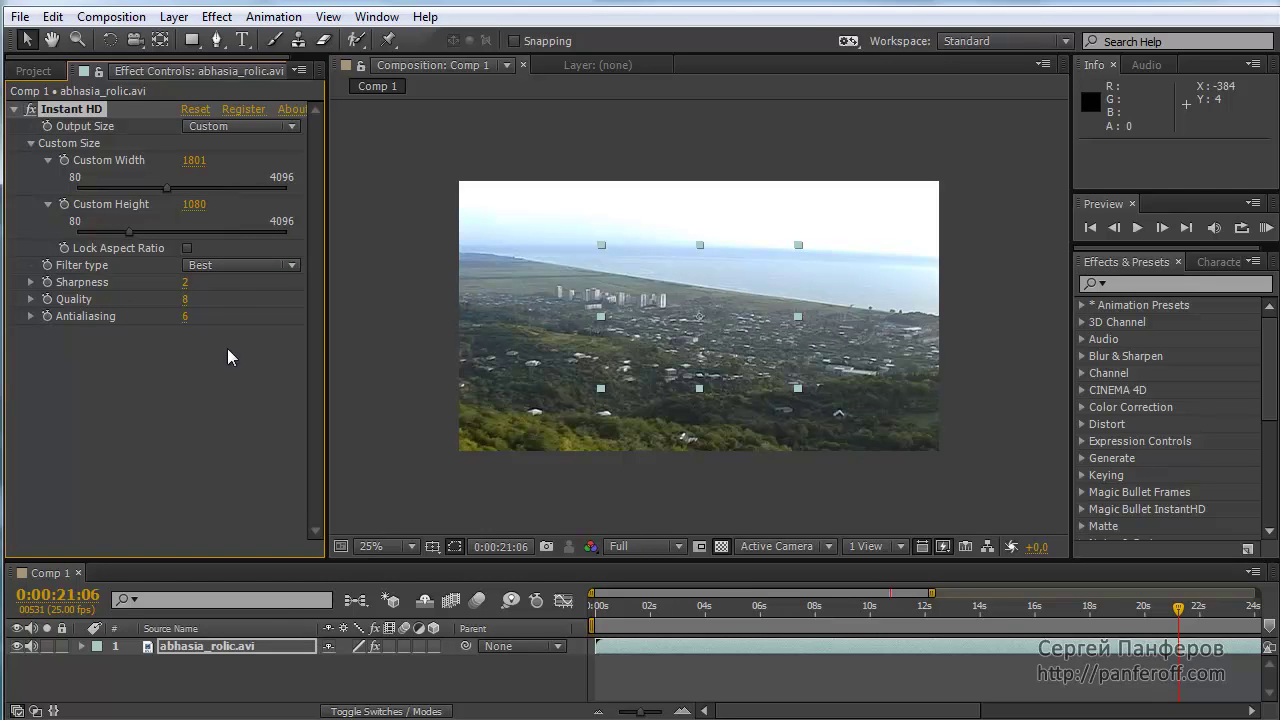
mouse_move(186, 290)
mouse_down()
mouse_move(214, 289)
mouse_move(185, 327)
mouse_up()
drag(180, 348, 192, 345)
key(Escape)
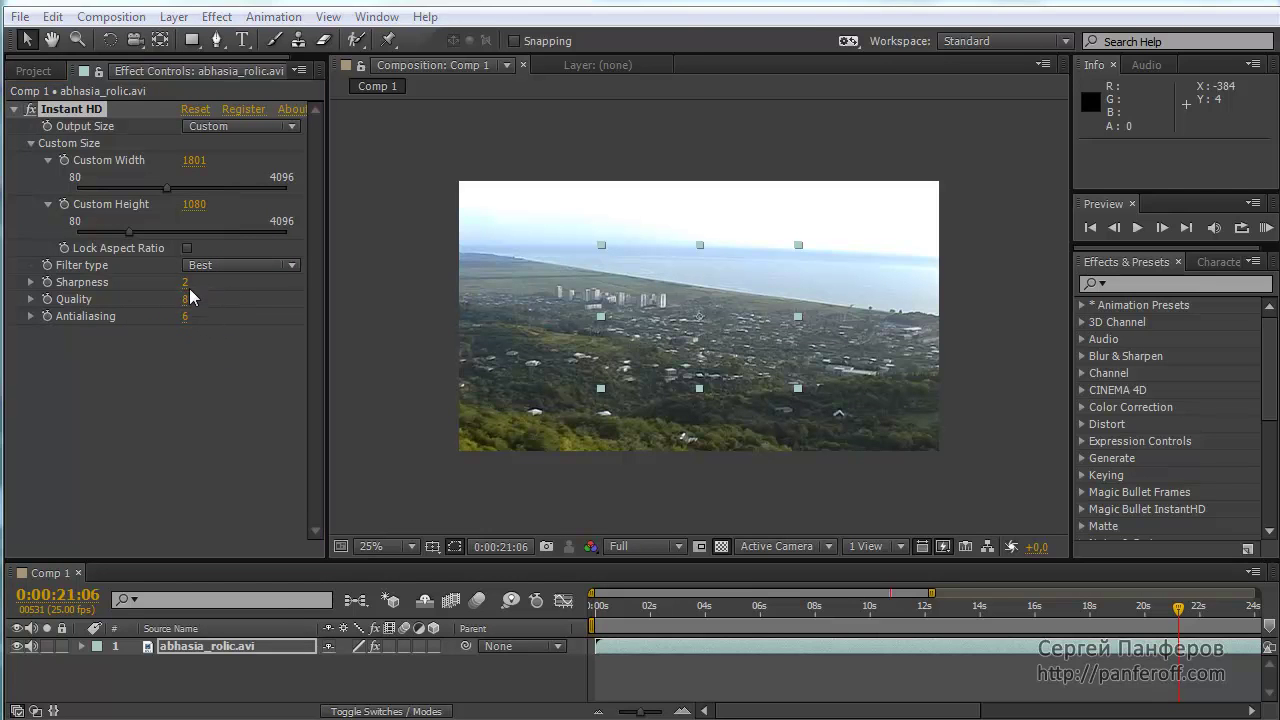